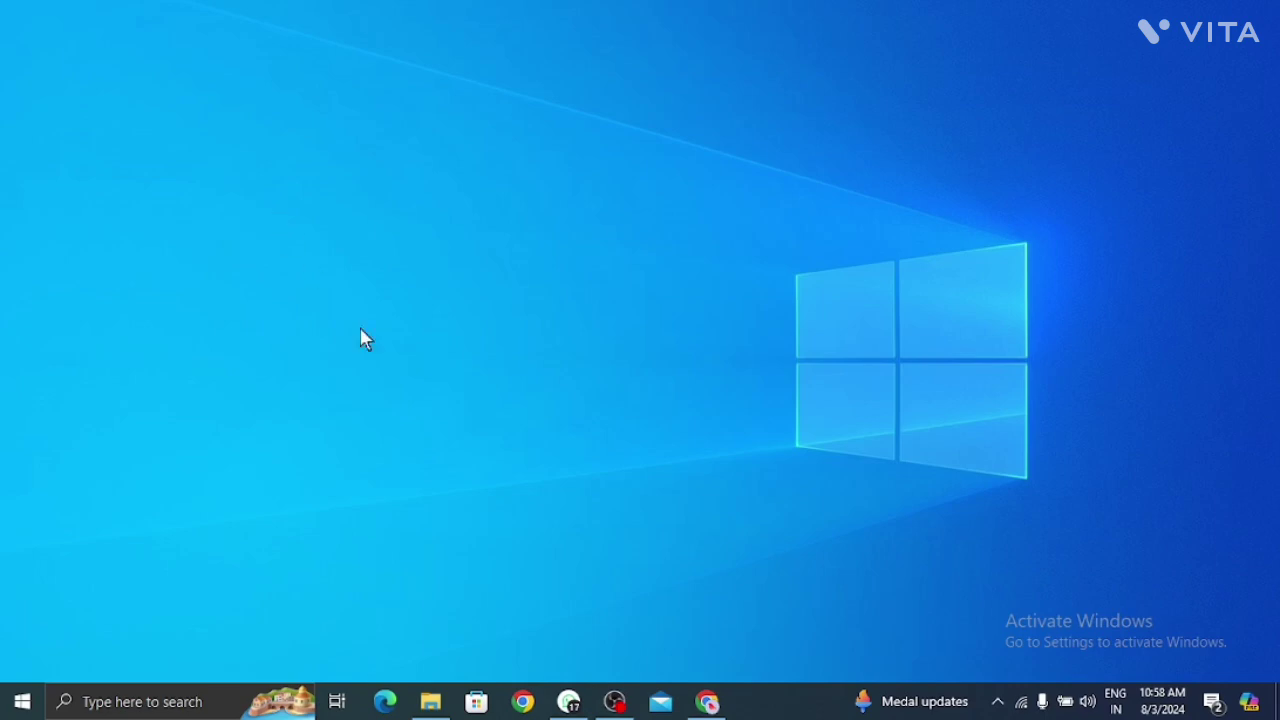
Step: Switch to Chrome, search Google for "nsdl" and open the Online PAN application page
left_click(712, 705)
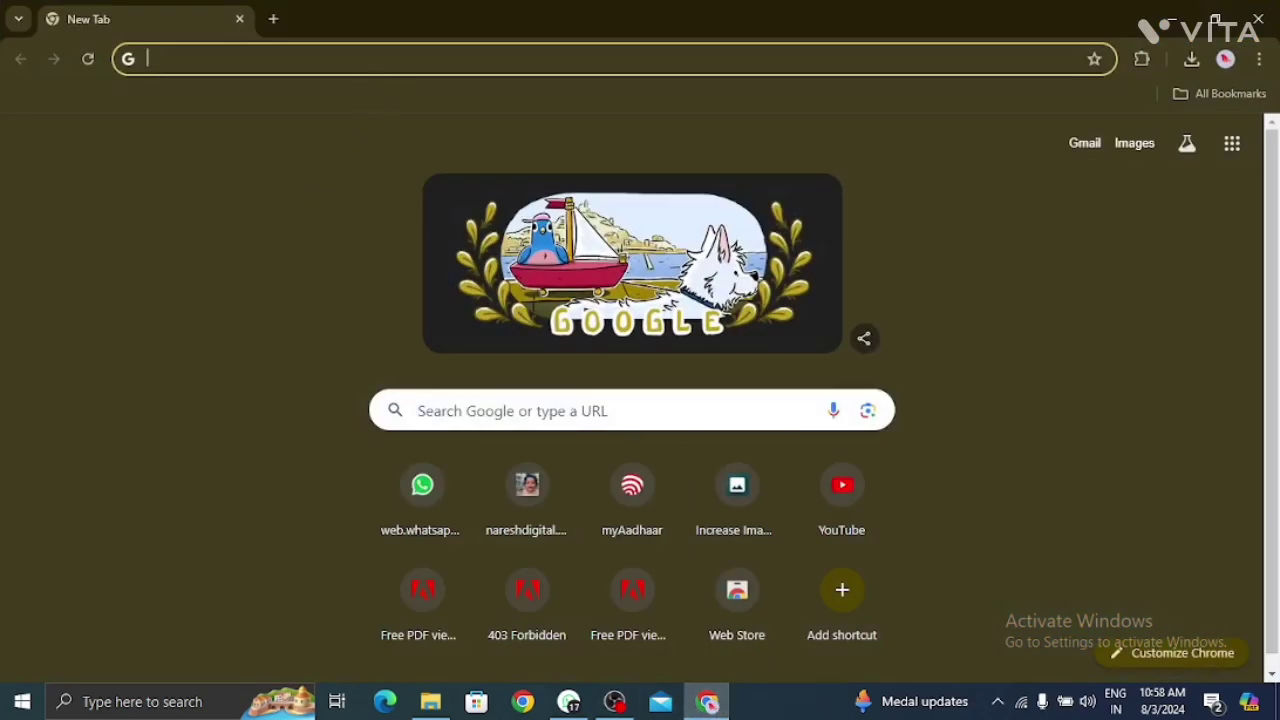
left_click(600, 410)
type("n")
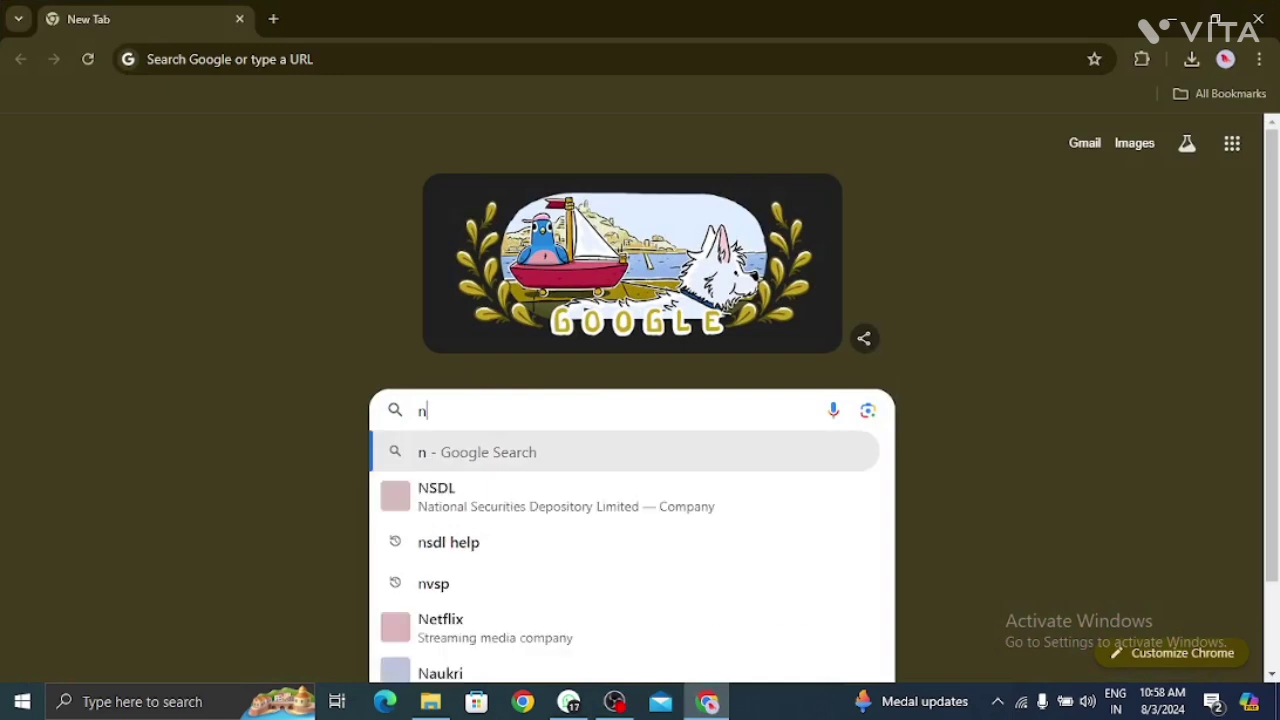
type("sdl")
left_click(507, 445)
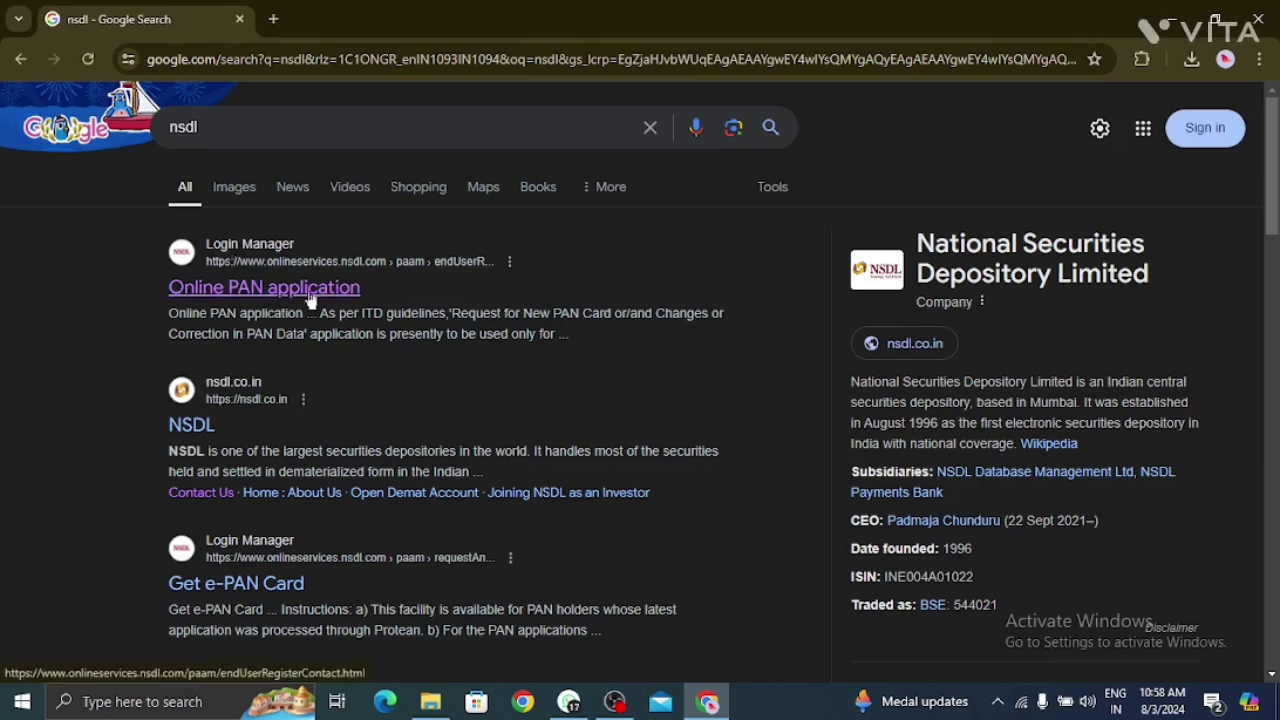
left_click(256, 290)
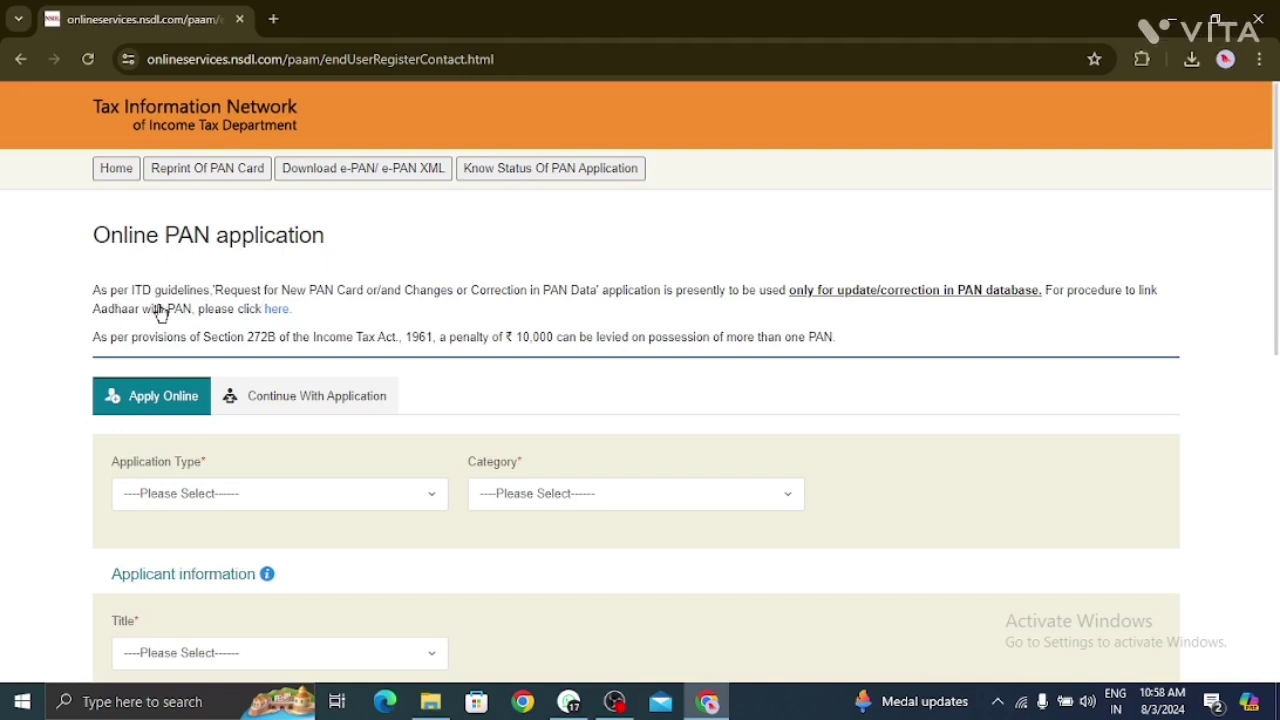
Step: Set the application type to New PAN - Indian Citizen (Form 49A) and the category to INDIVIDUAL
scroll(390, 314, "down", 1)
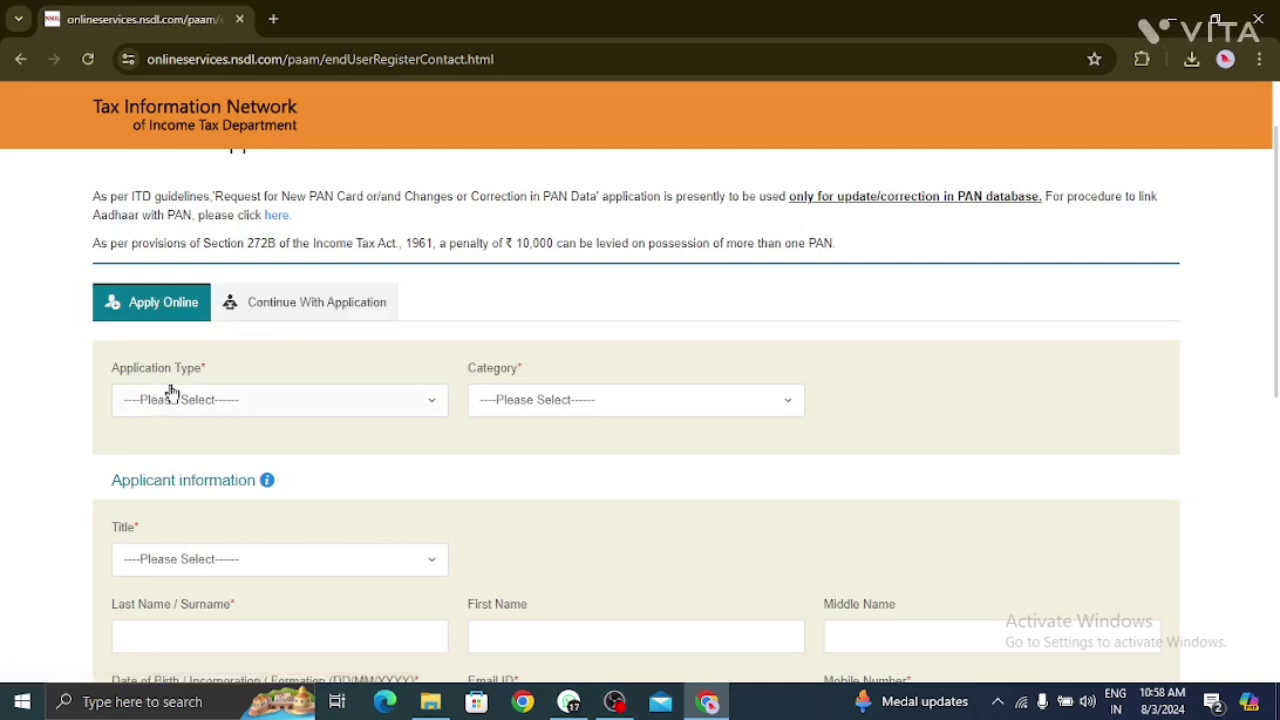
left_click(280, 410)
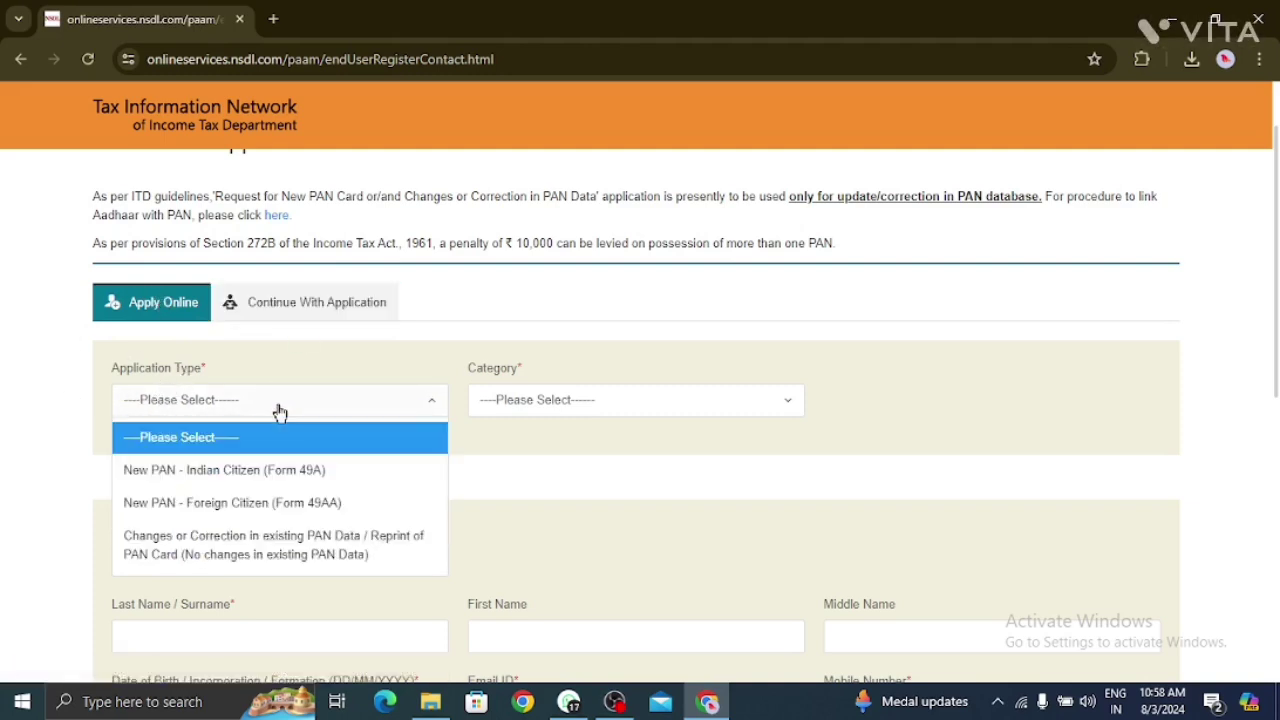
left_click(199, 472)
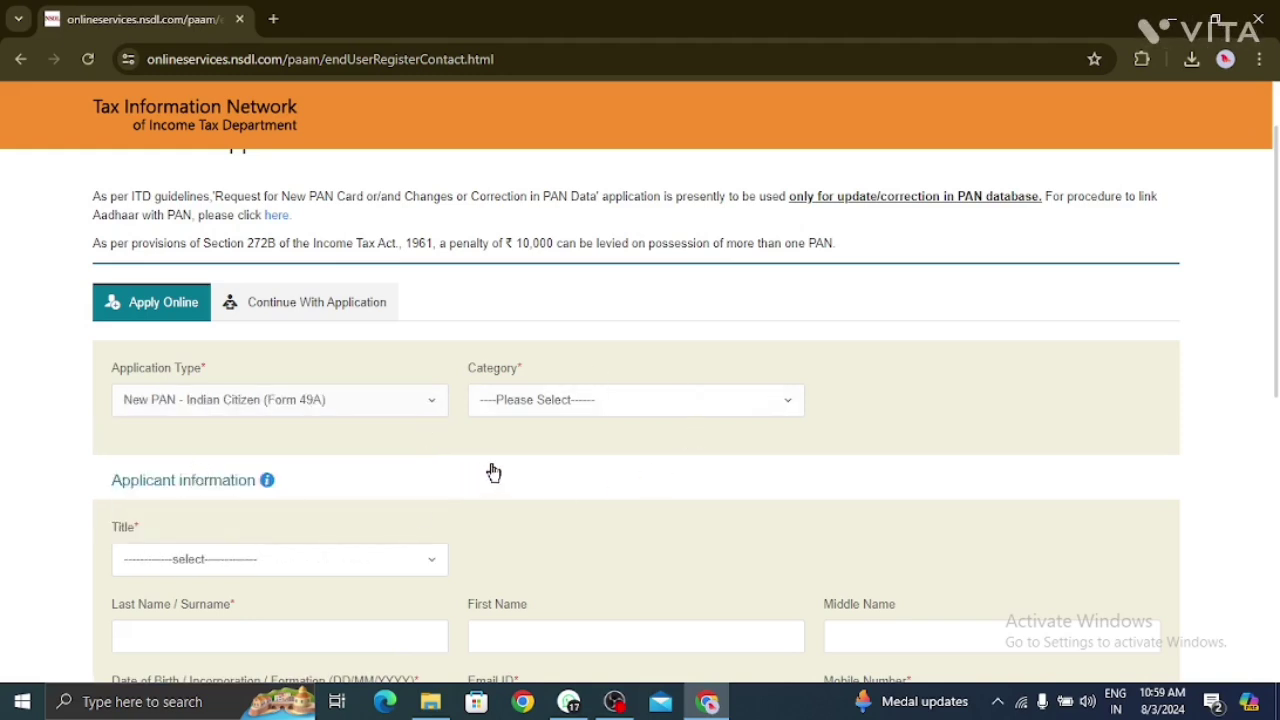
left_click(557, 408)
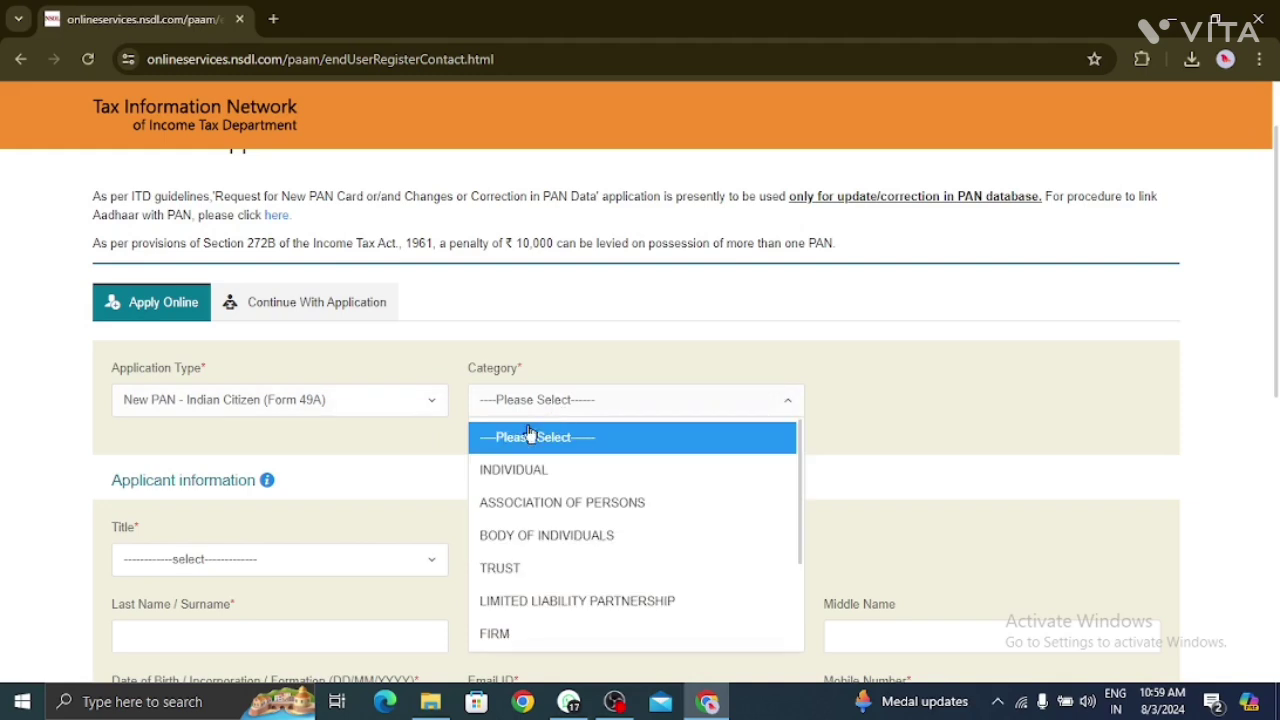
left_click(531, 466)
Step: Set the applicant's title to Shri in the applicant information
scroll(479, 479, "down", 2)
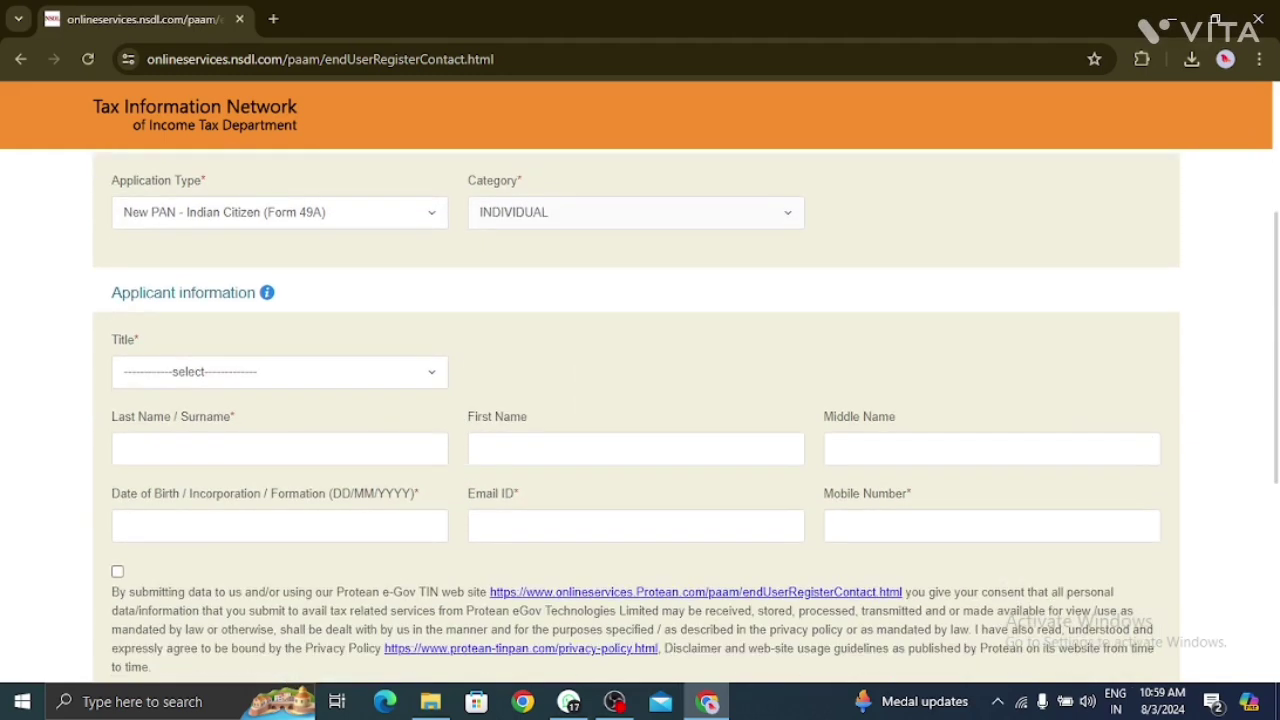
left_click(157, 375)
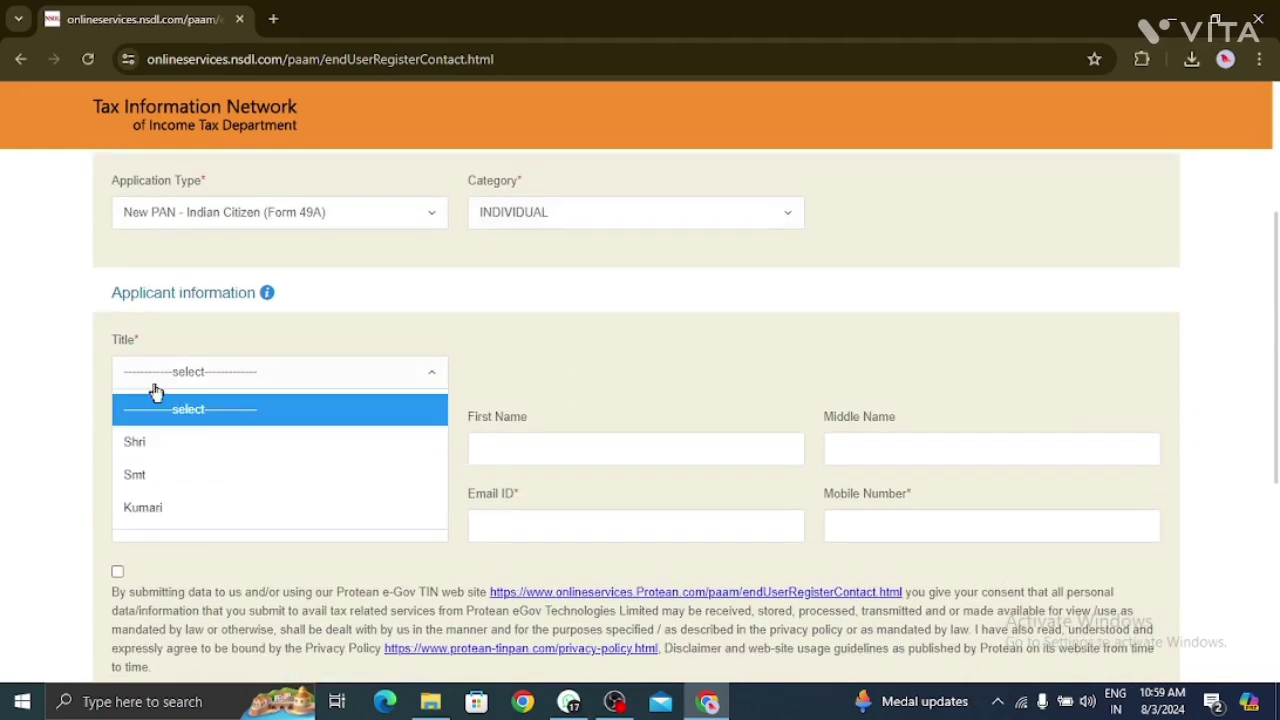
left_click(168, 443)
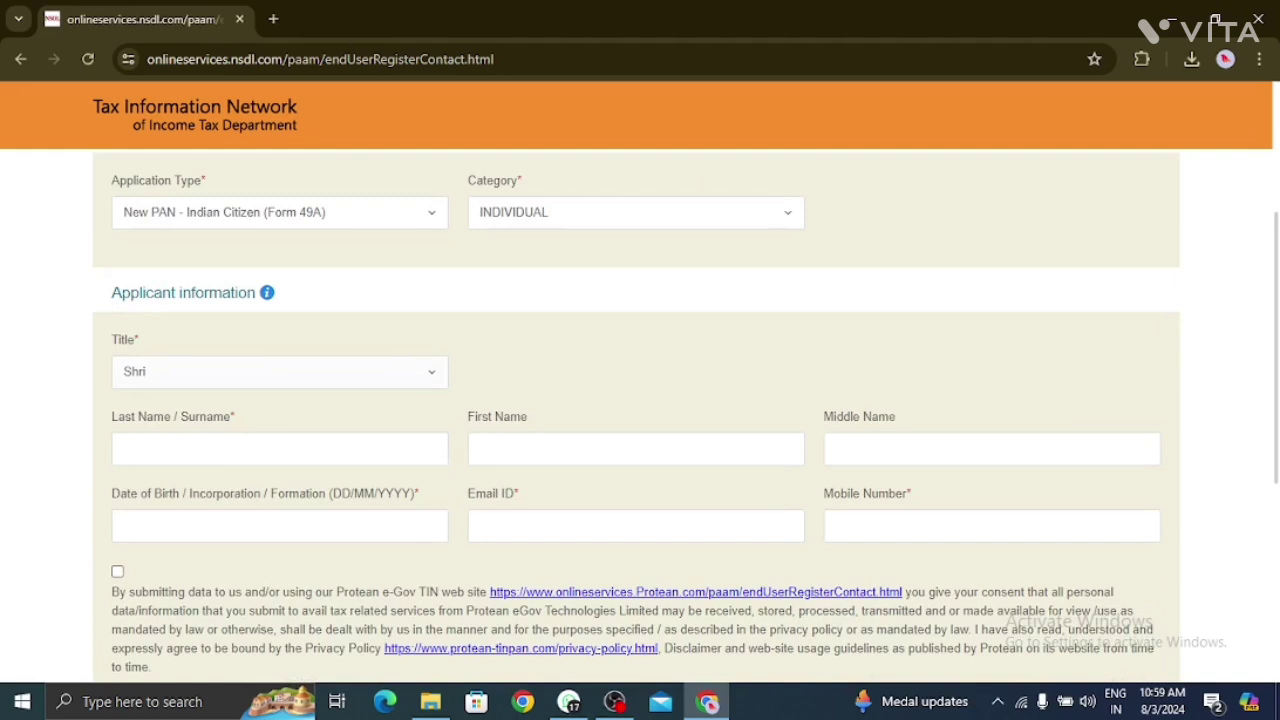
left_click(440, 458)
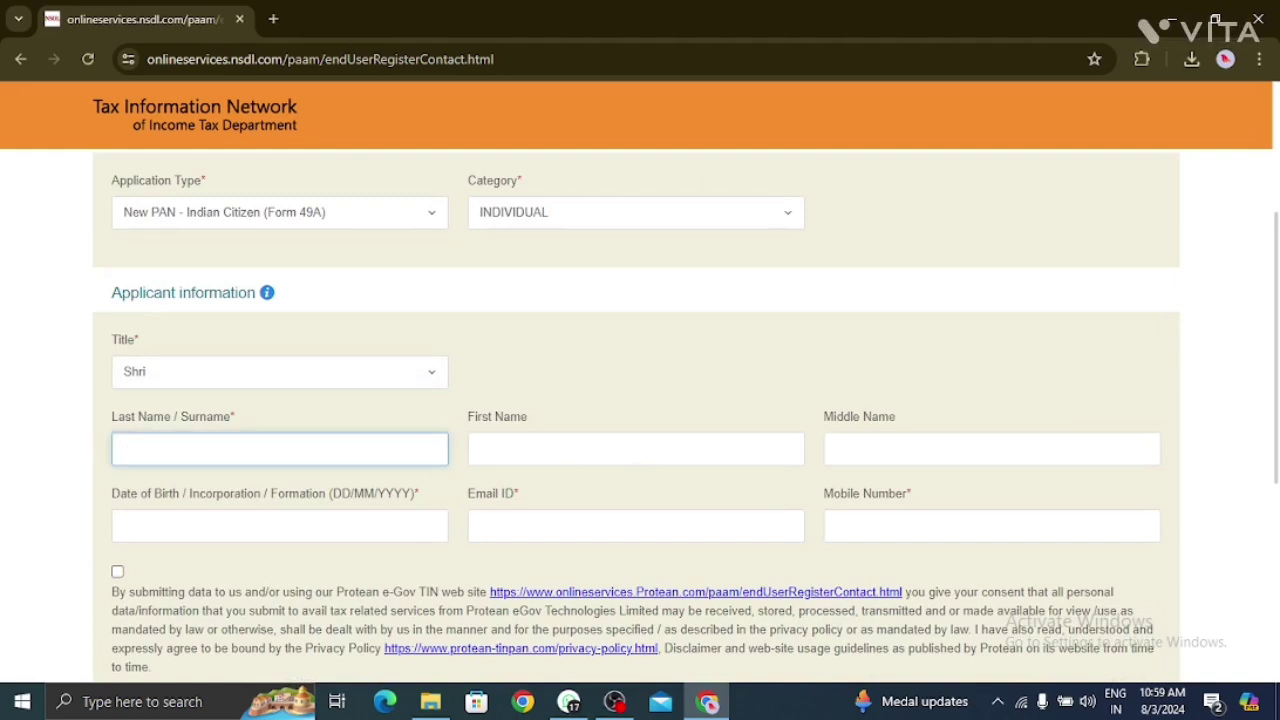
left_click(600, 449)
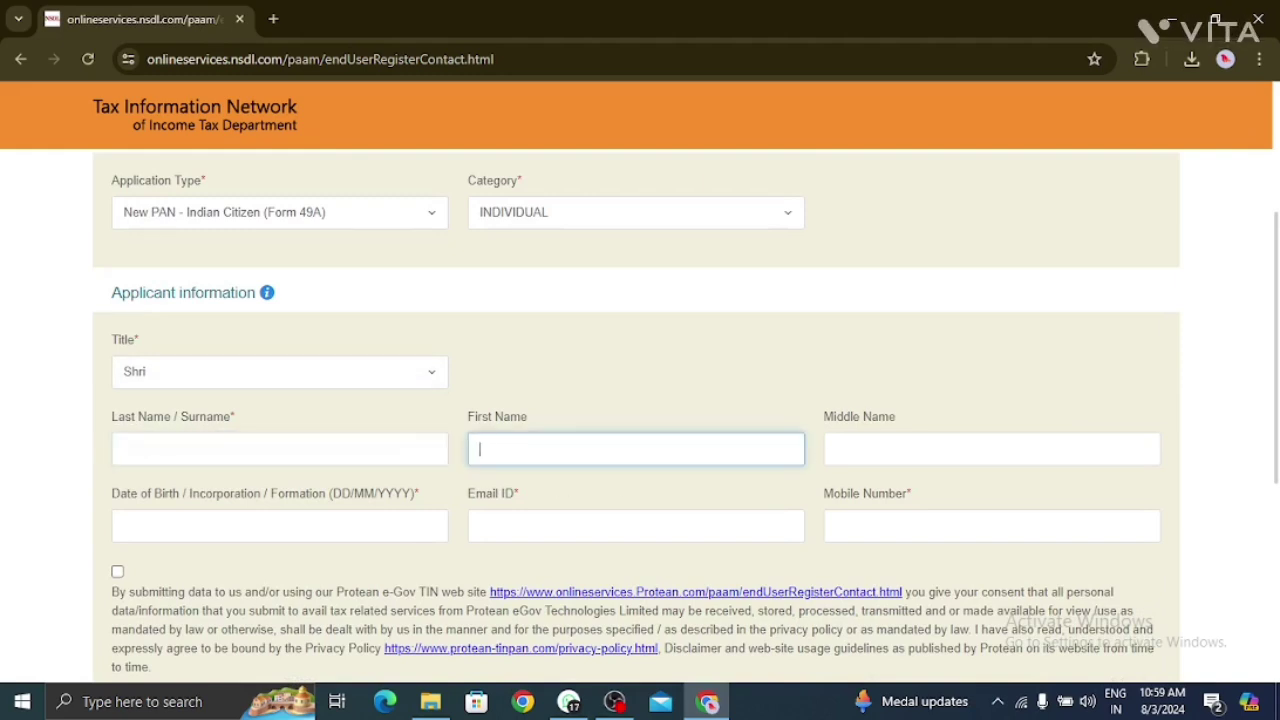
left_click(345, 527)
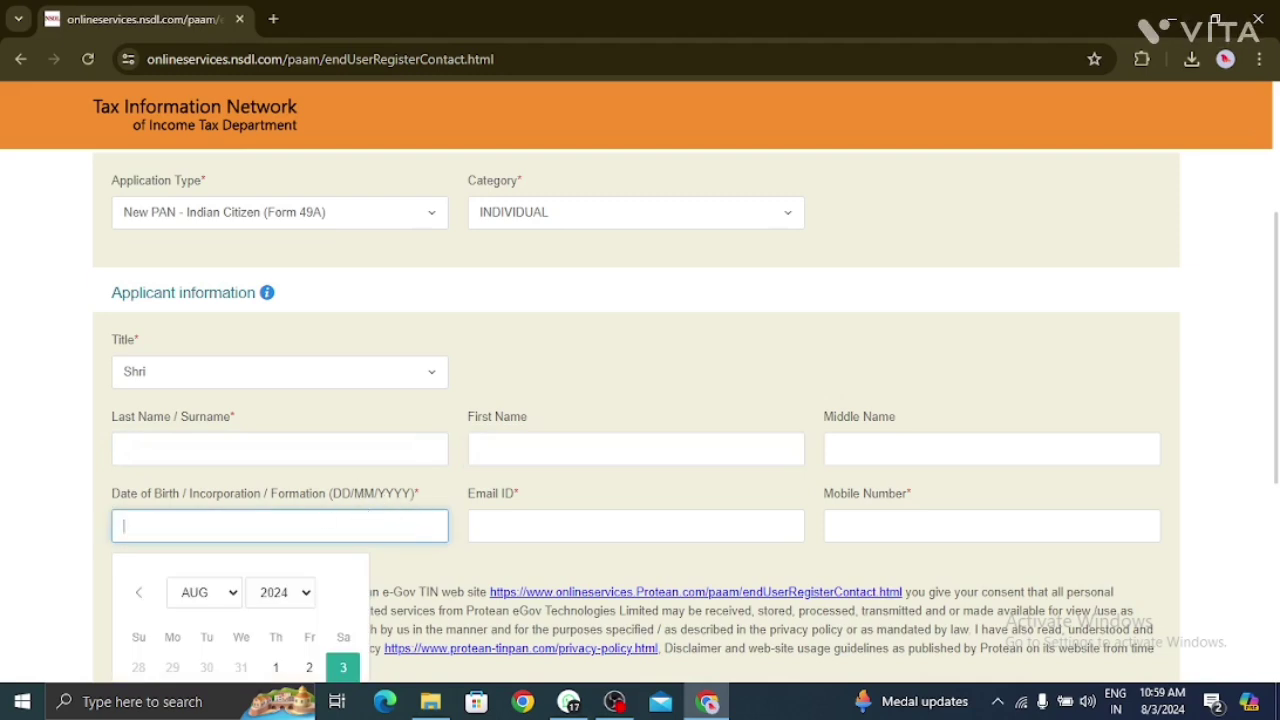
left_click(636, 526)
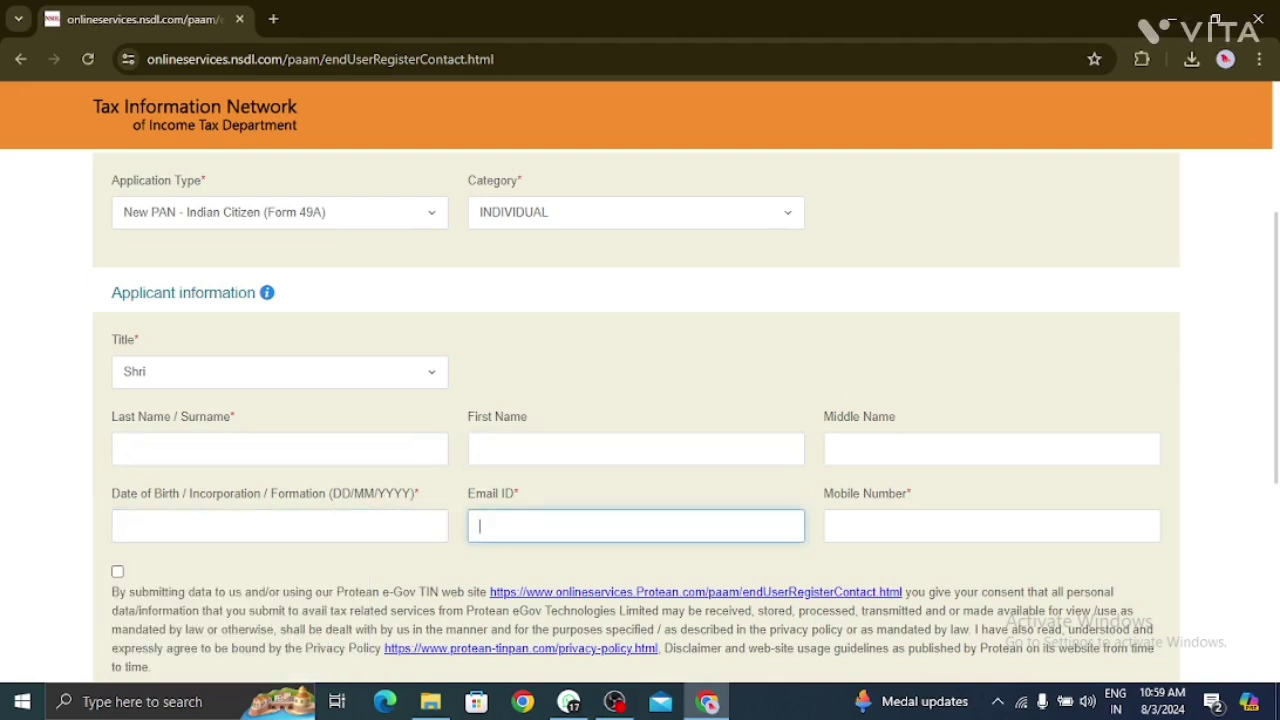
Step: Accept the data consent declaration, complete the reCAPTCHA check and submit the PAN application registration
scroll(900, 512, "down", 2)
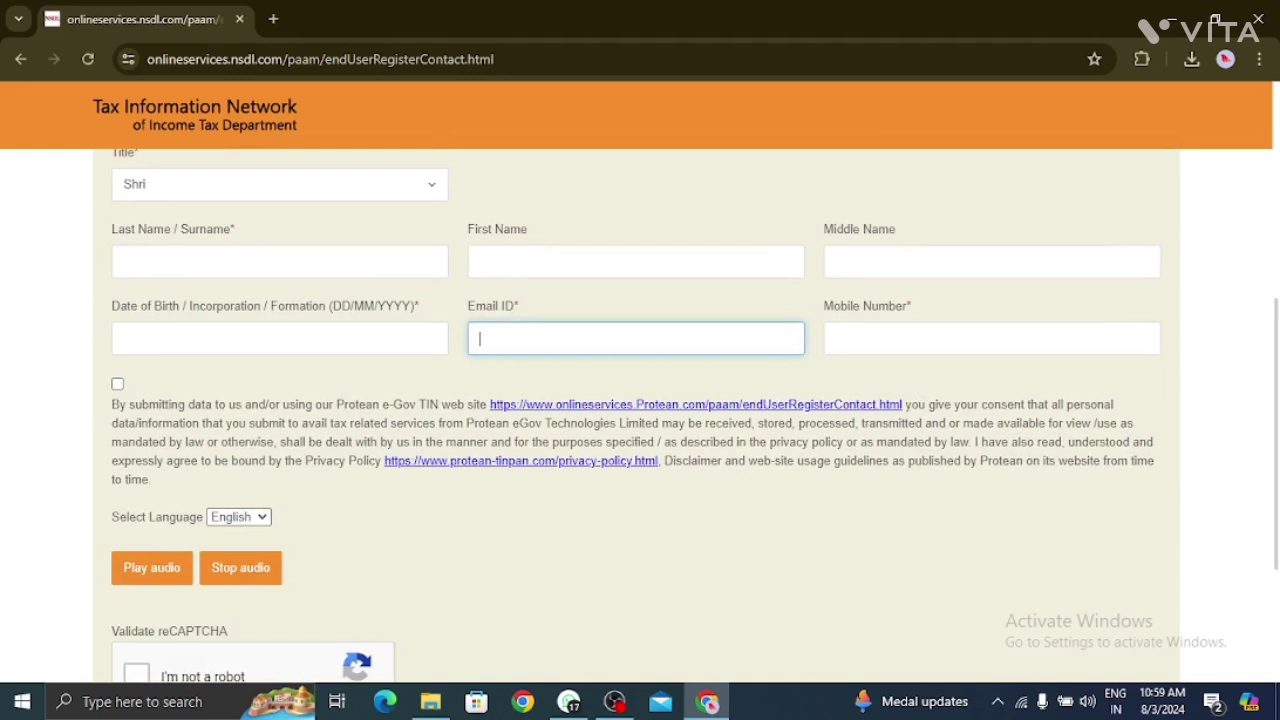
left_click(117, 384)
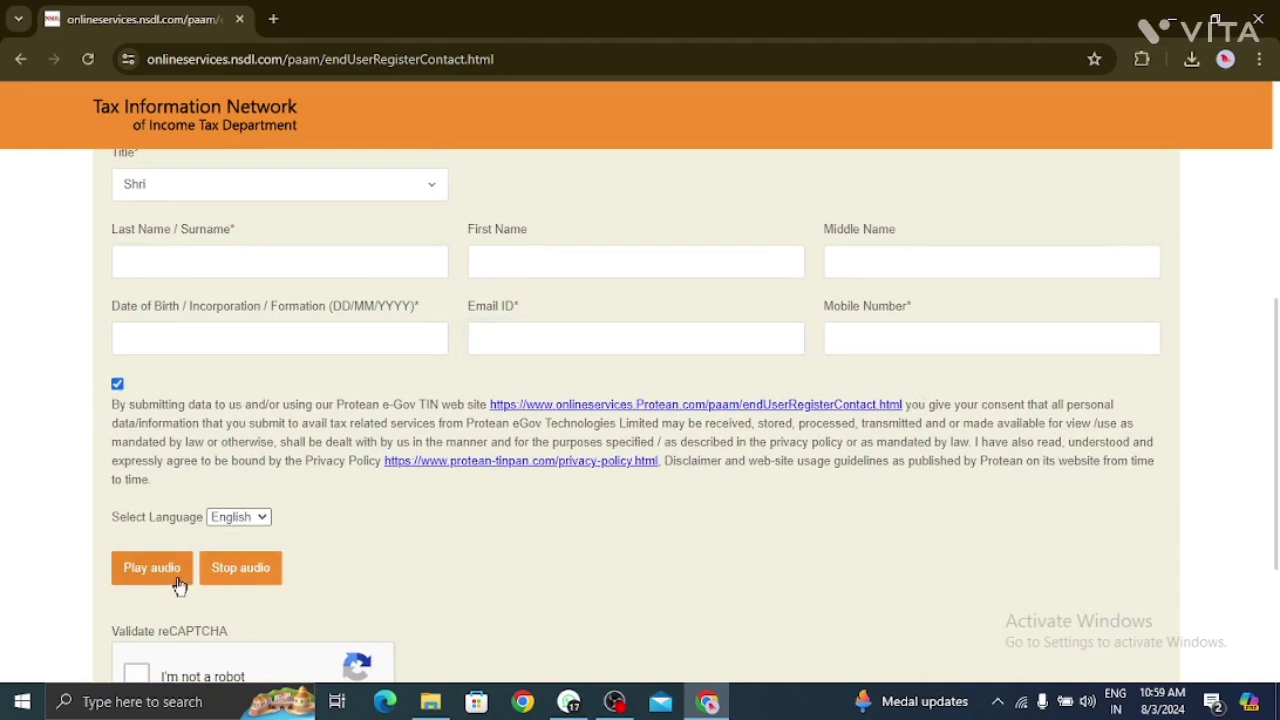
scroll(180, 580, "down", 2)
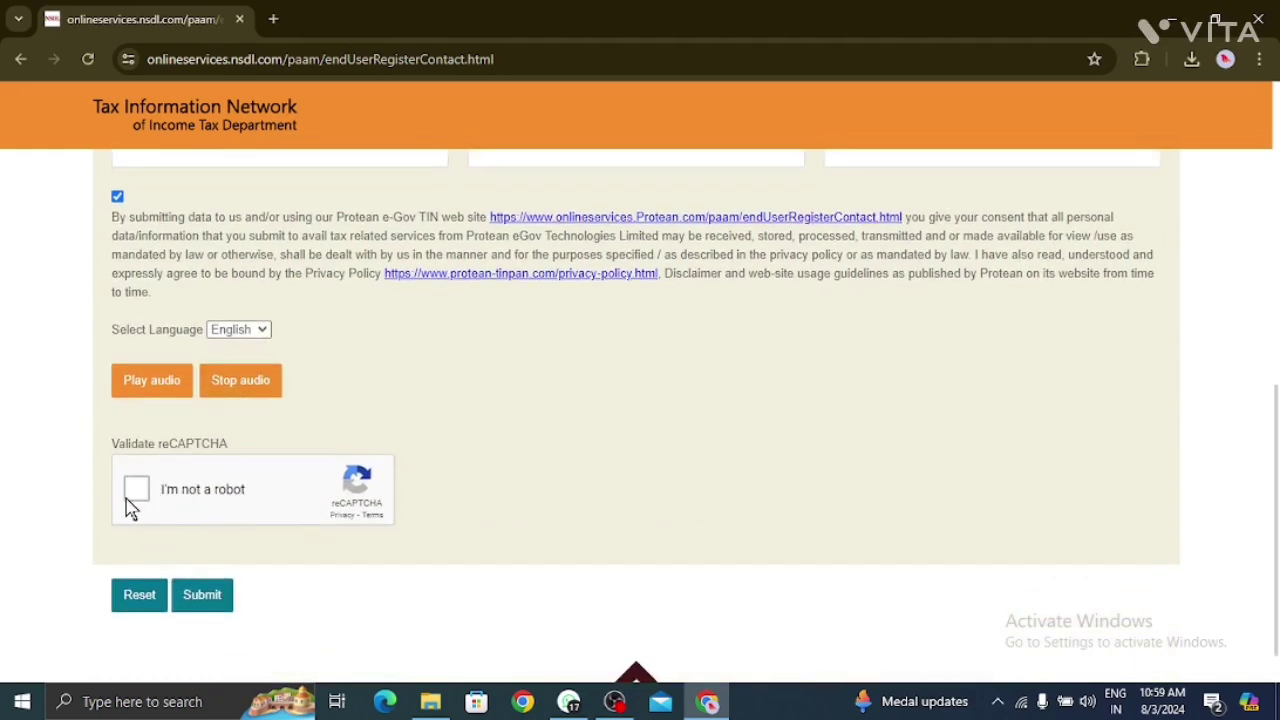
left_click(137, 490)
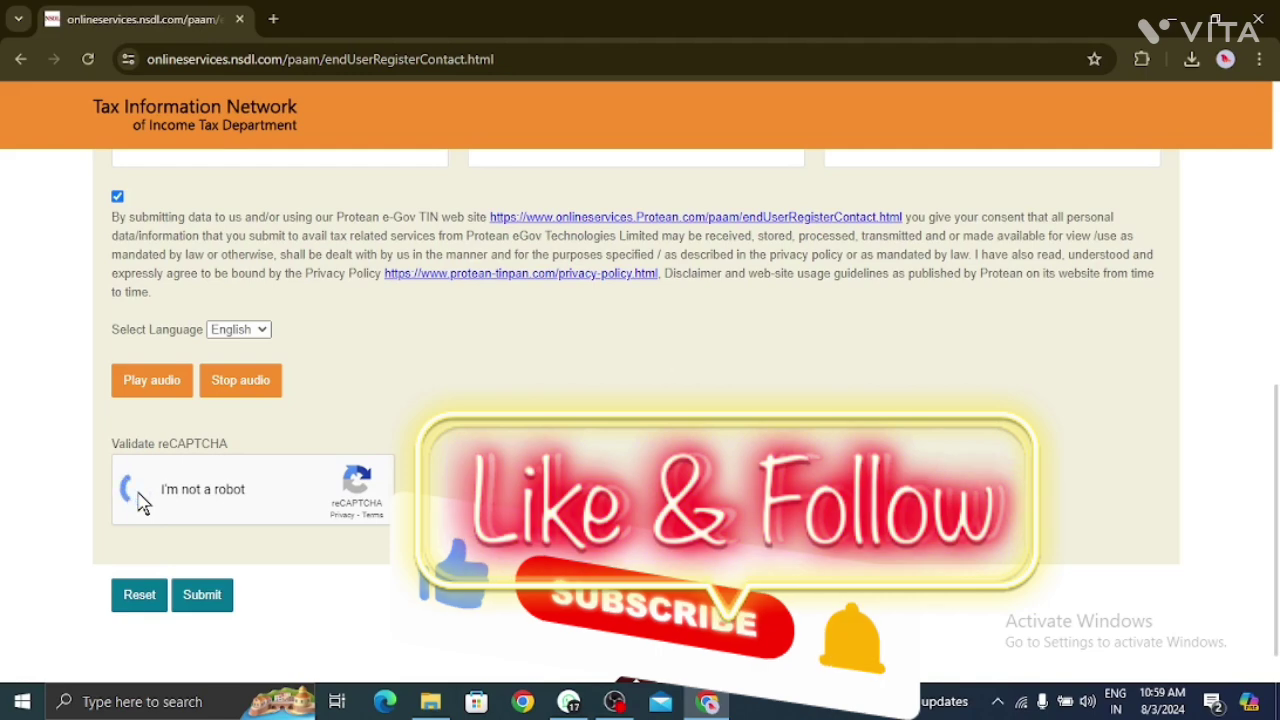
left_click(203, 595)
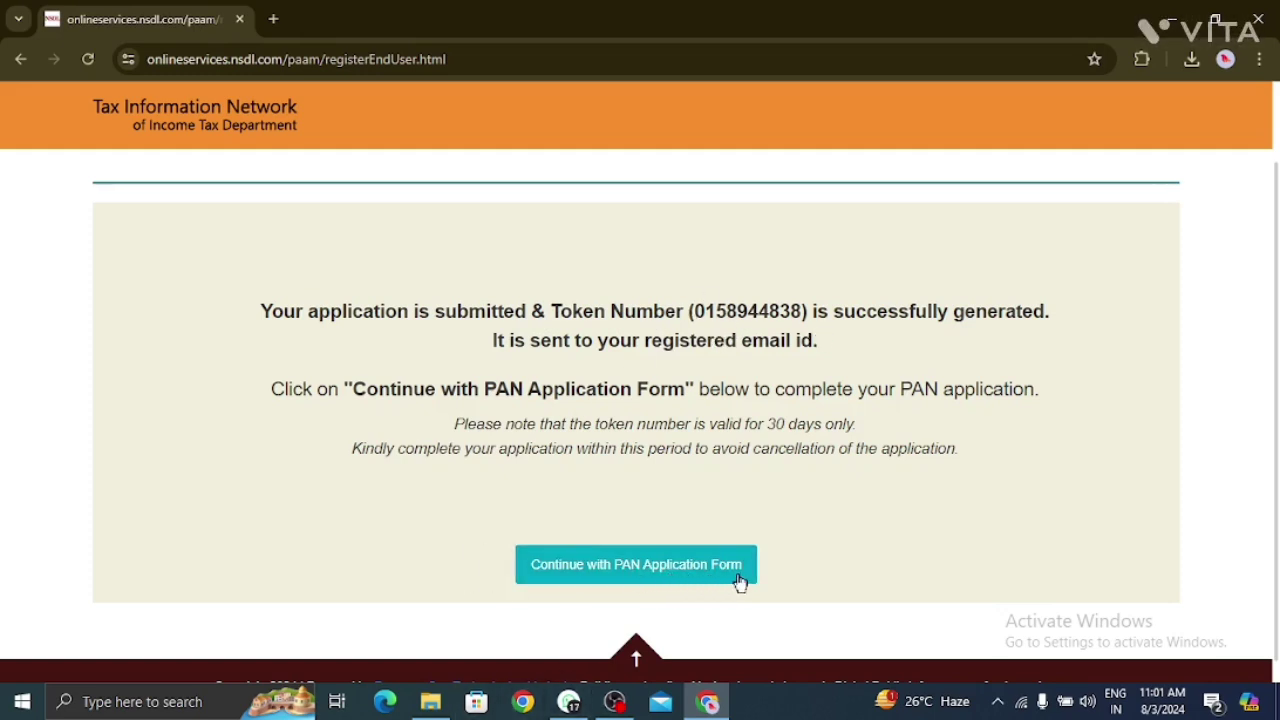
Step: Continue with the PAN application form and choose to submit scanned images through e-Sign
left_click(650, 567)
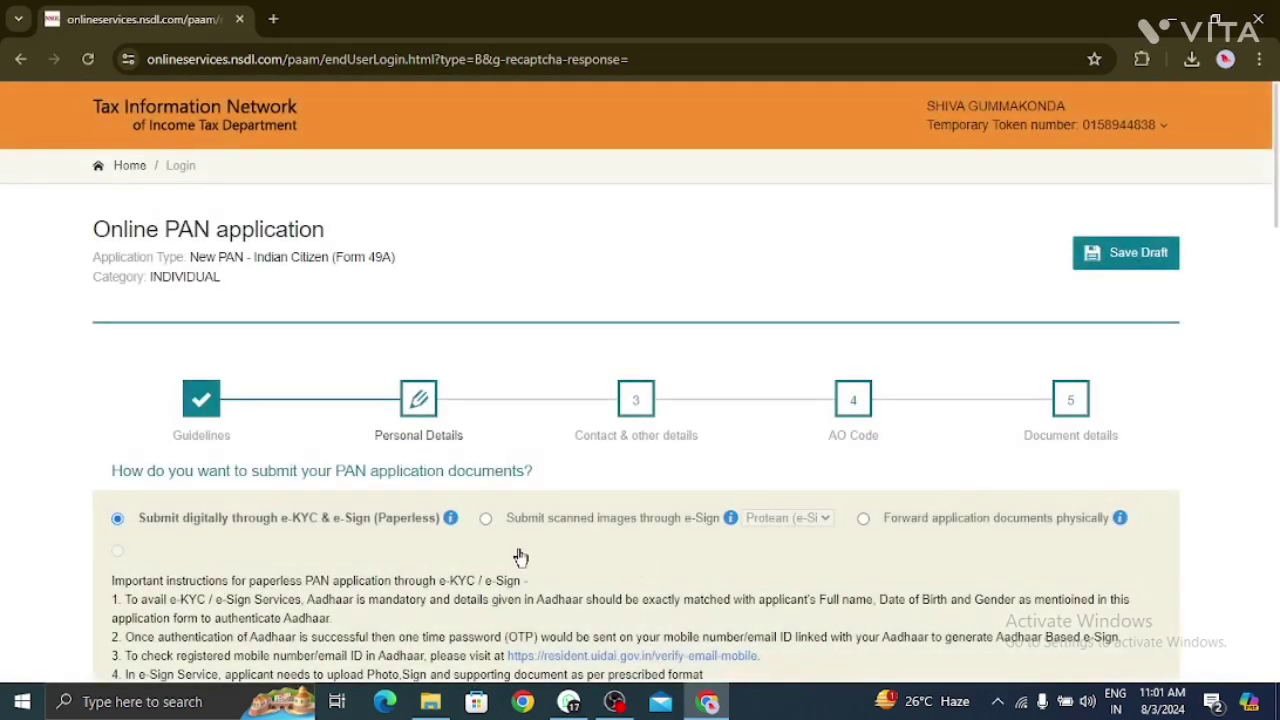
scroll(203, 375, "down", 1)
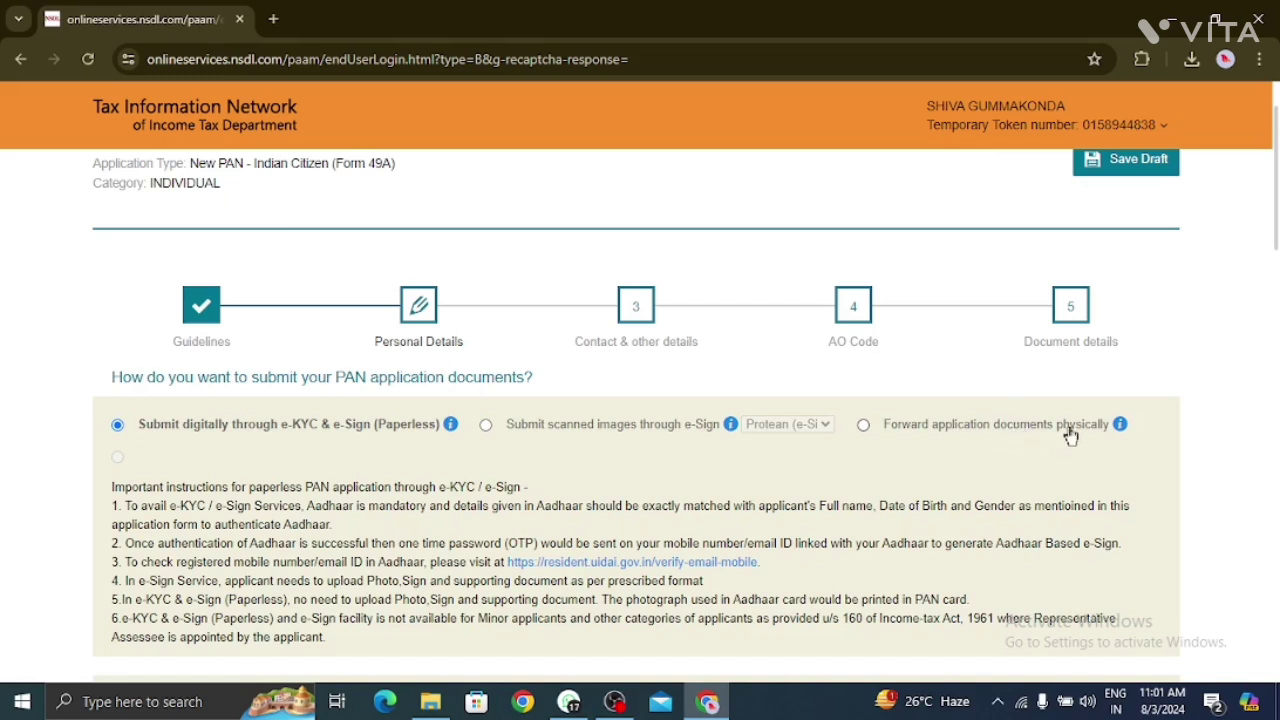
left_click(485, 425)
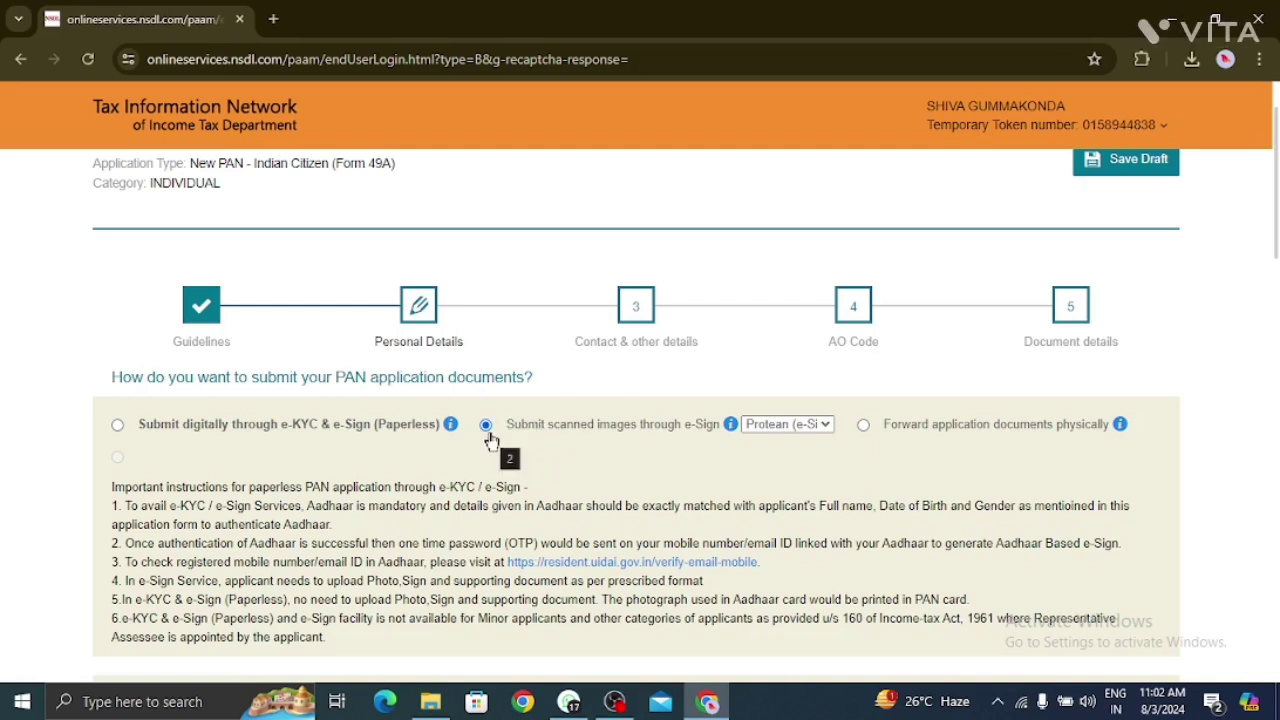
Step: Check the applicable fees for both the Yes and No options of the physical PAN card question
scroll(488, 440, "down", 1)
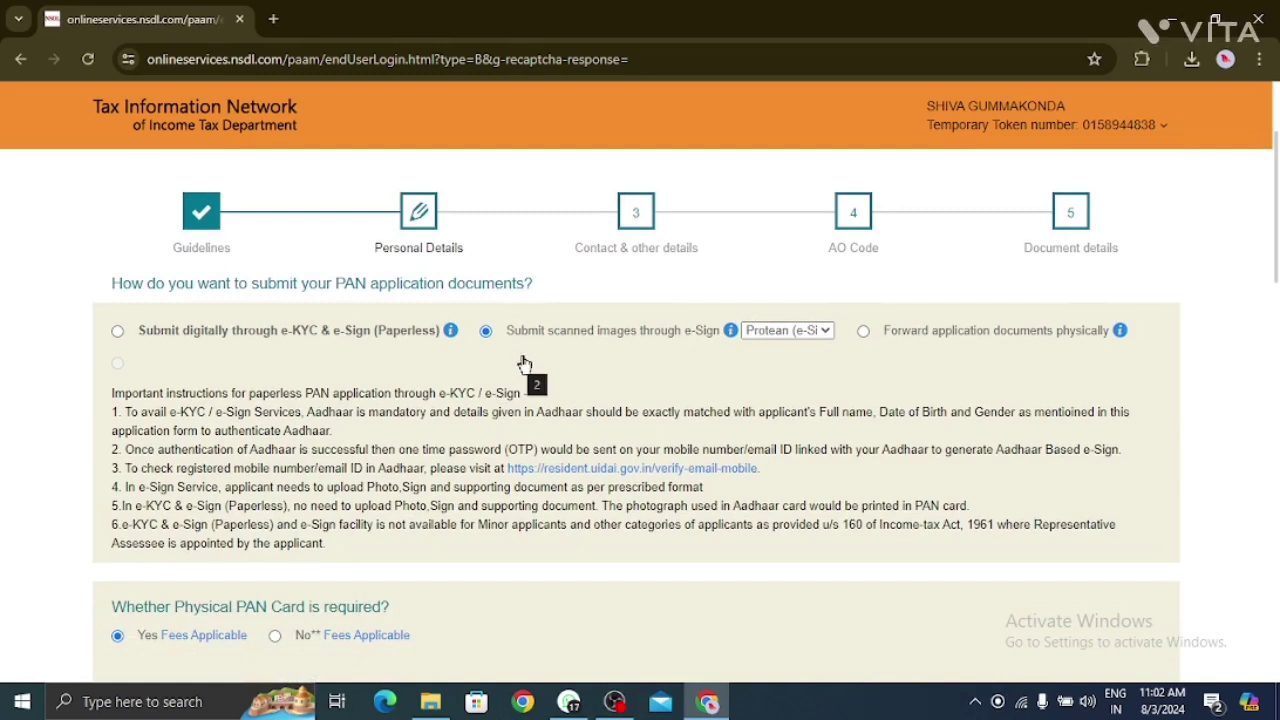
scroll(400, 400, "down", 1)
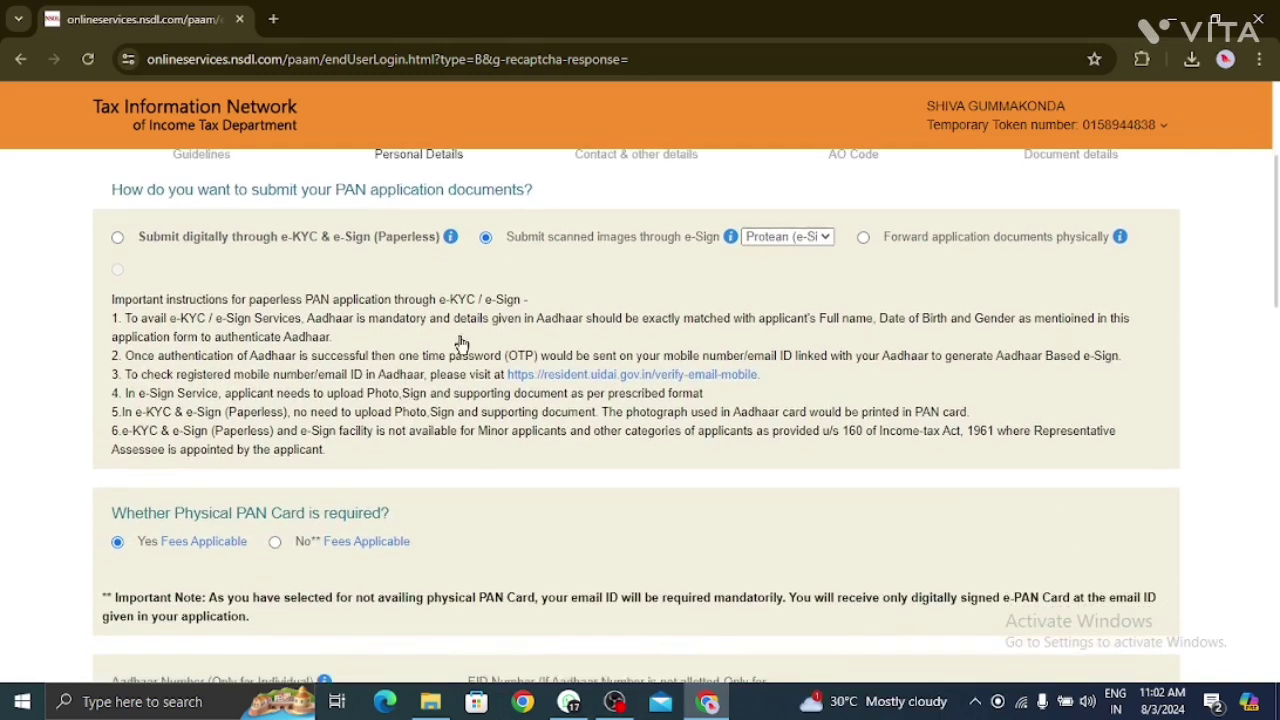
scroll(428, 361, "down", 2)
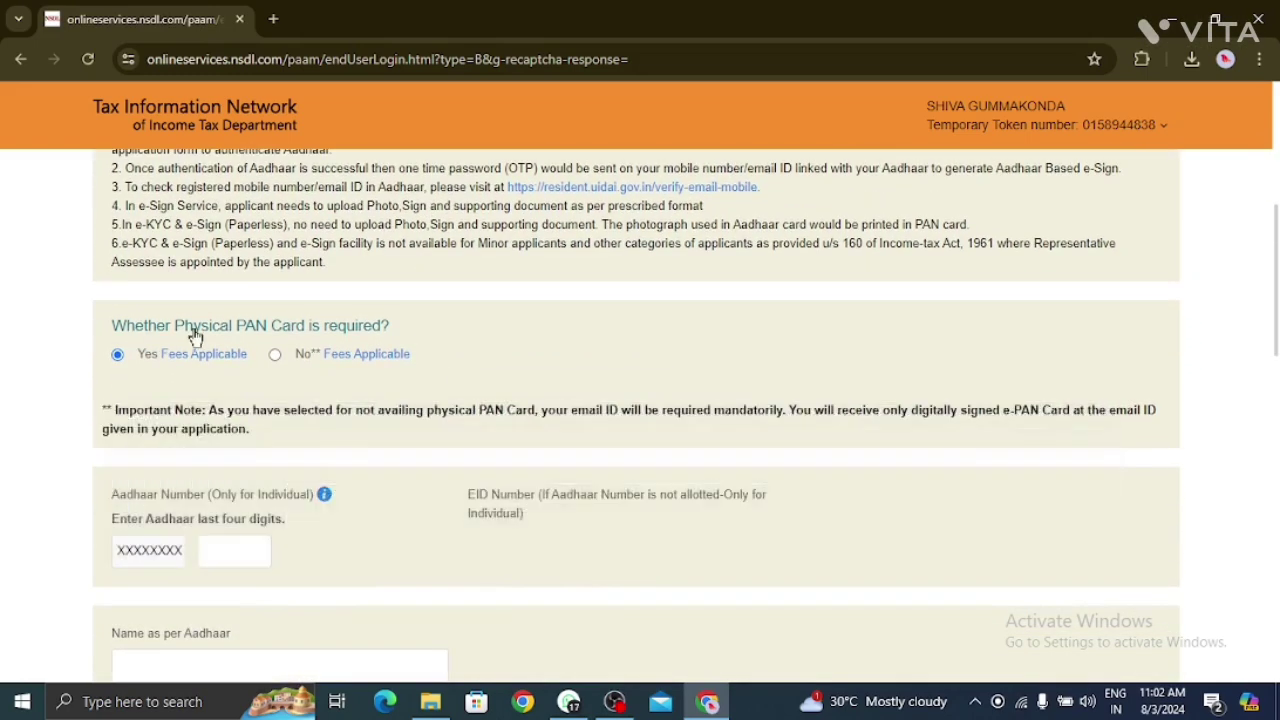
mouse_move(168, 363)
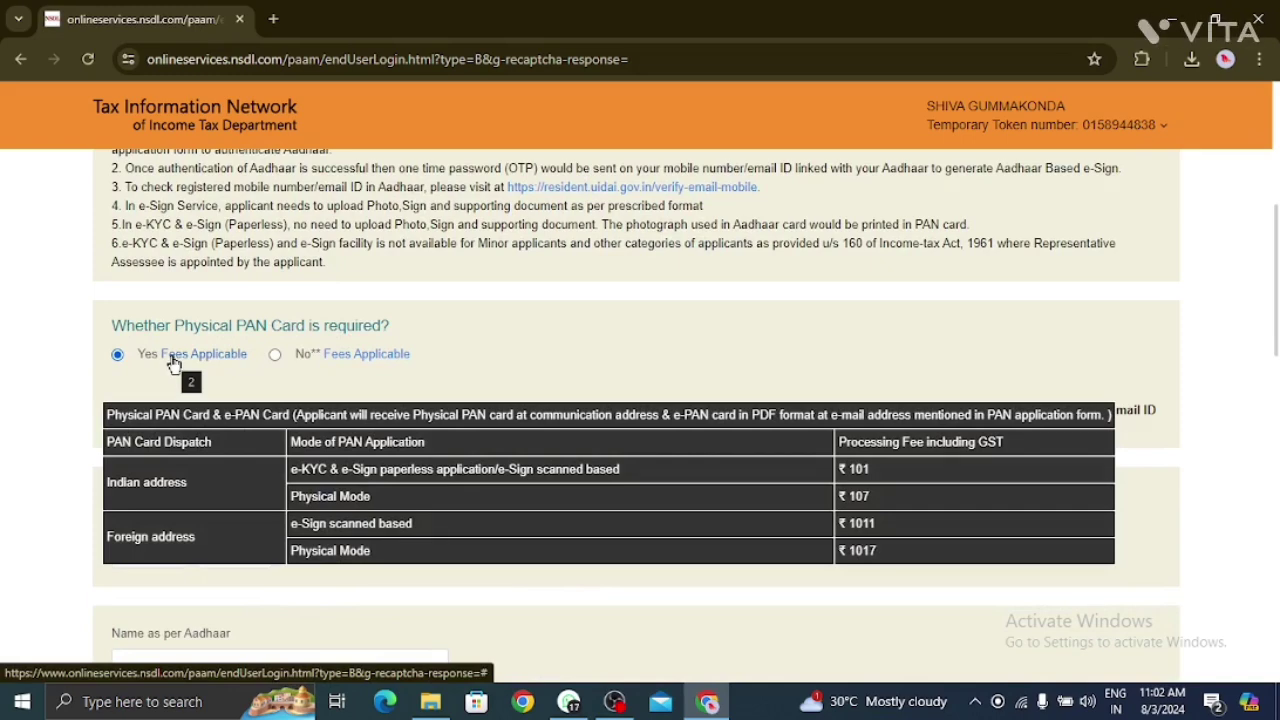
left_click(275, 355)
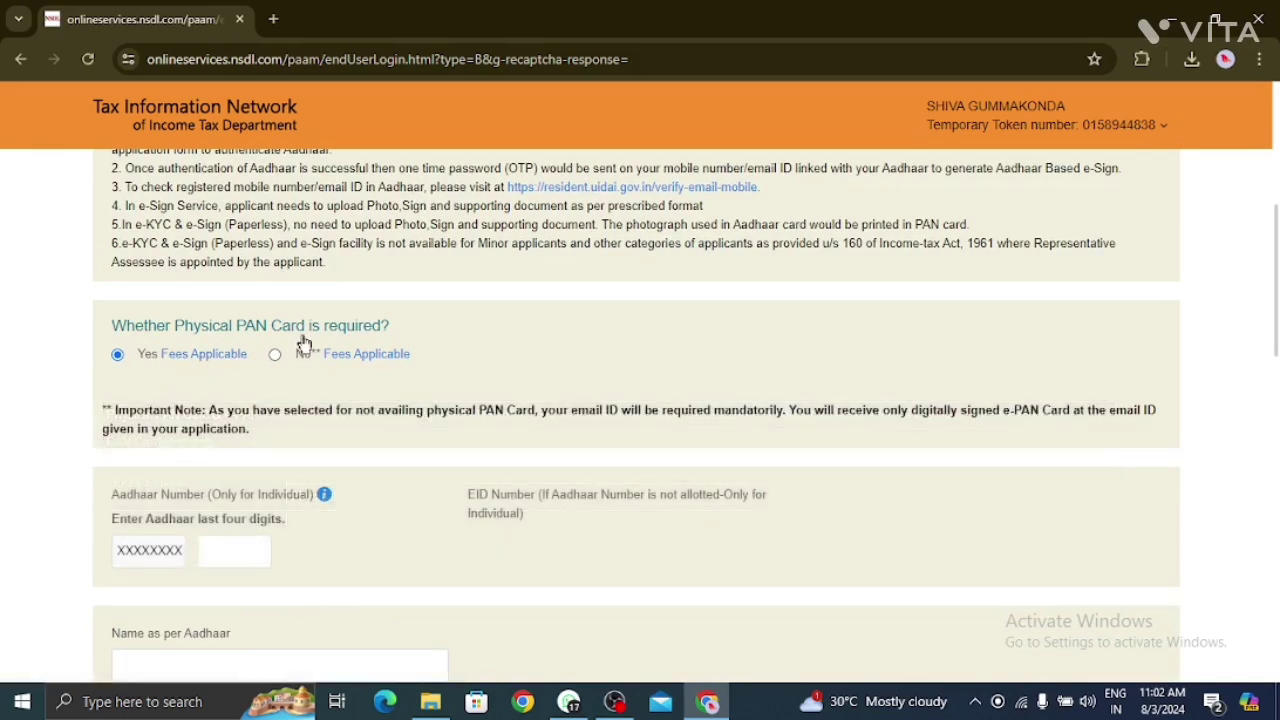
mouse_move(360, 362)
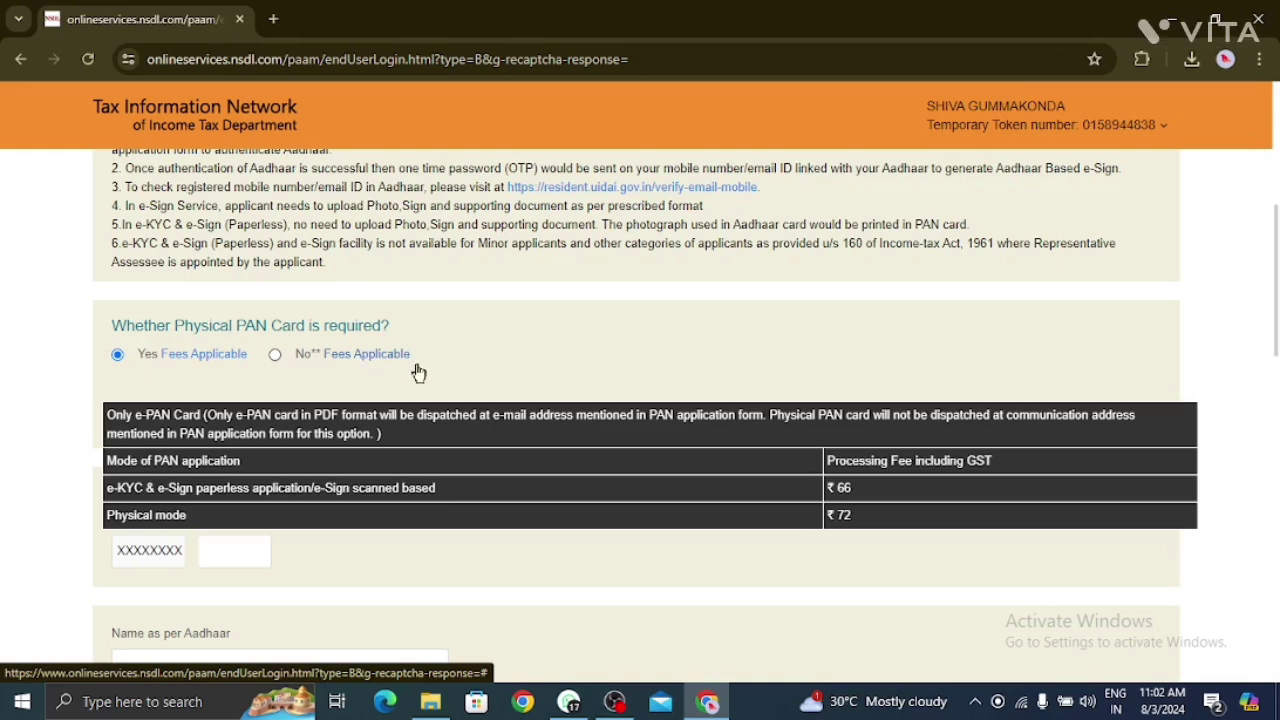
Step: Review the Aadhaar and applicant name sections of the personal details, and view the selection list beside the date of birth
scroll(200, 514, "down", 1)
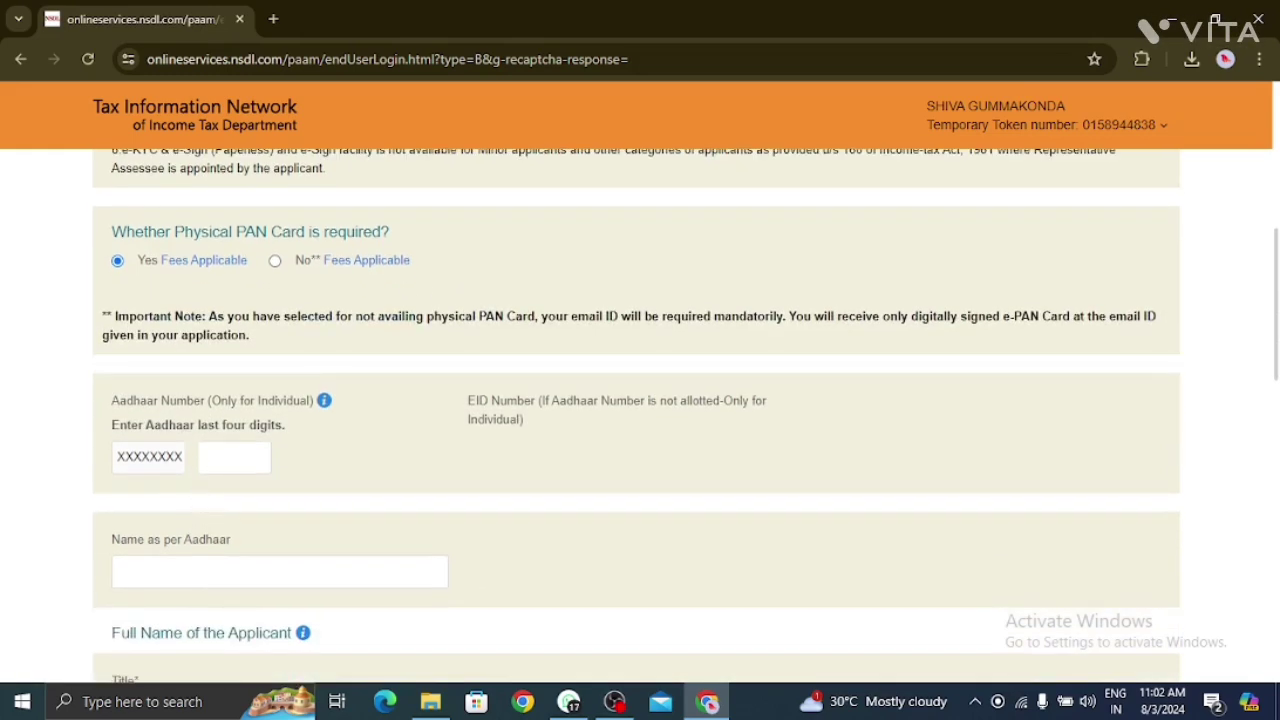
scroll(162, 437, "down", 1)
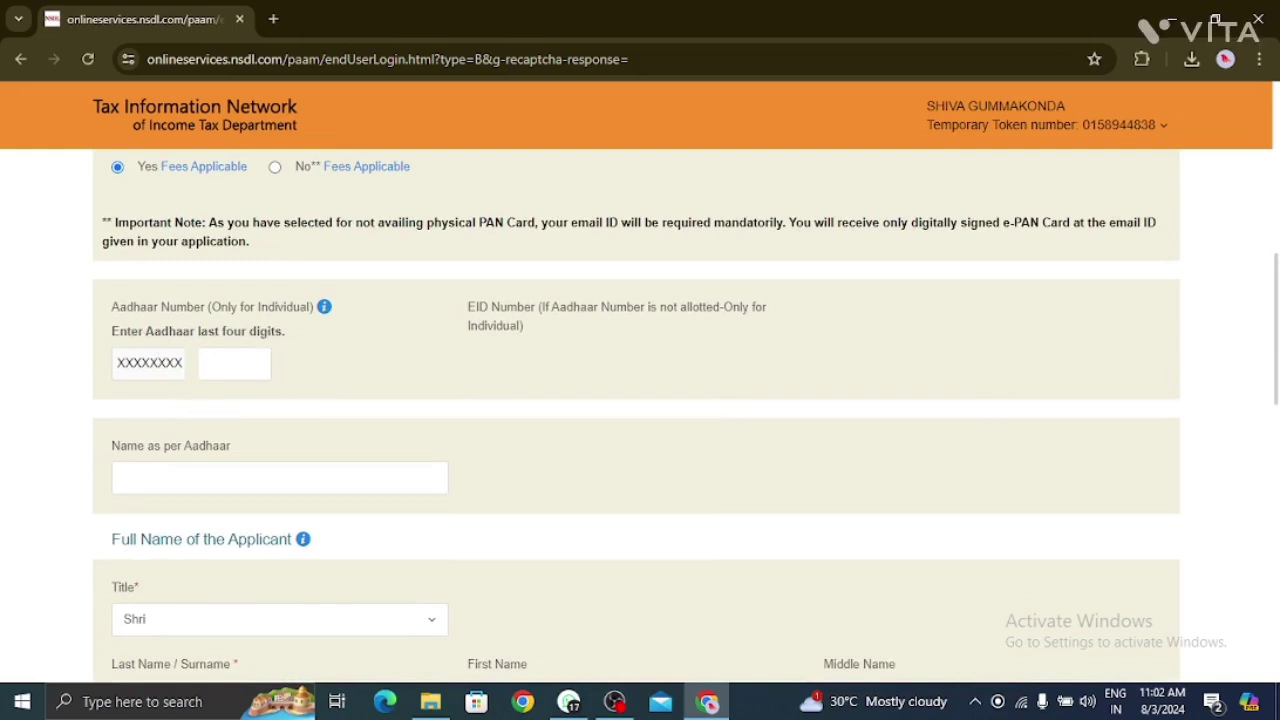
scroll(253, 402, "down", 2)
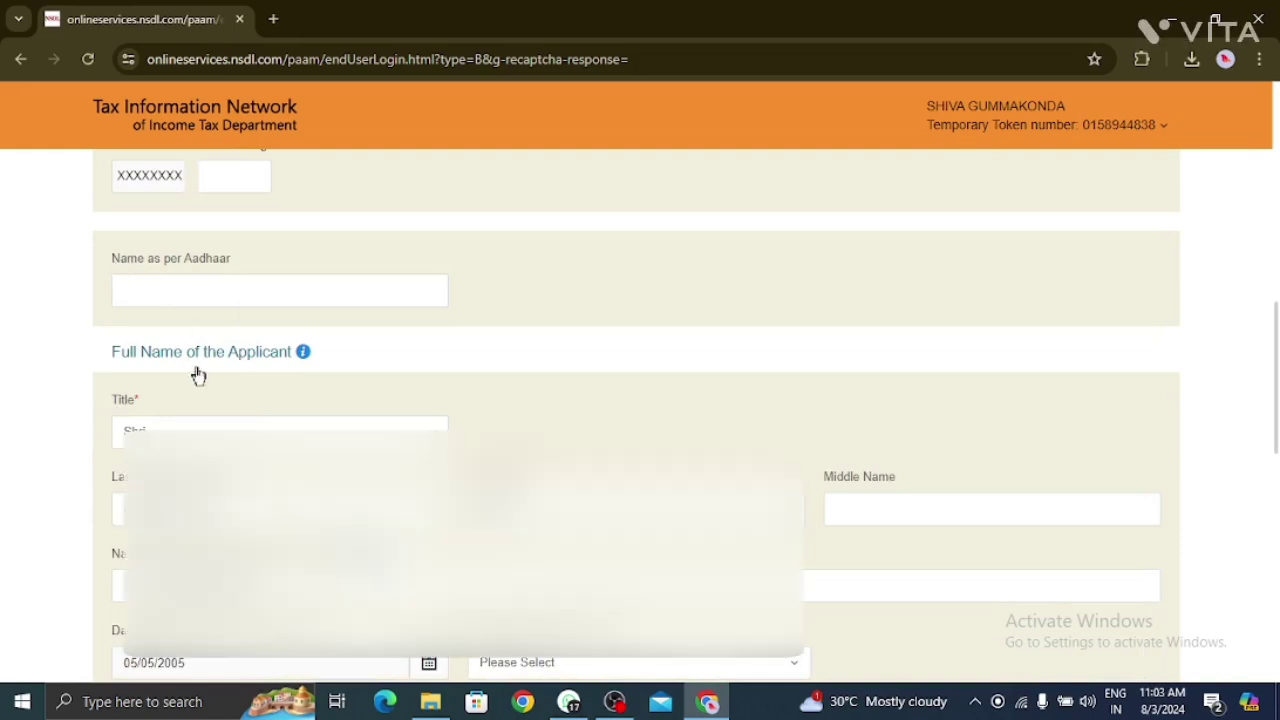
scroll(248, 375, "down", 1)
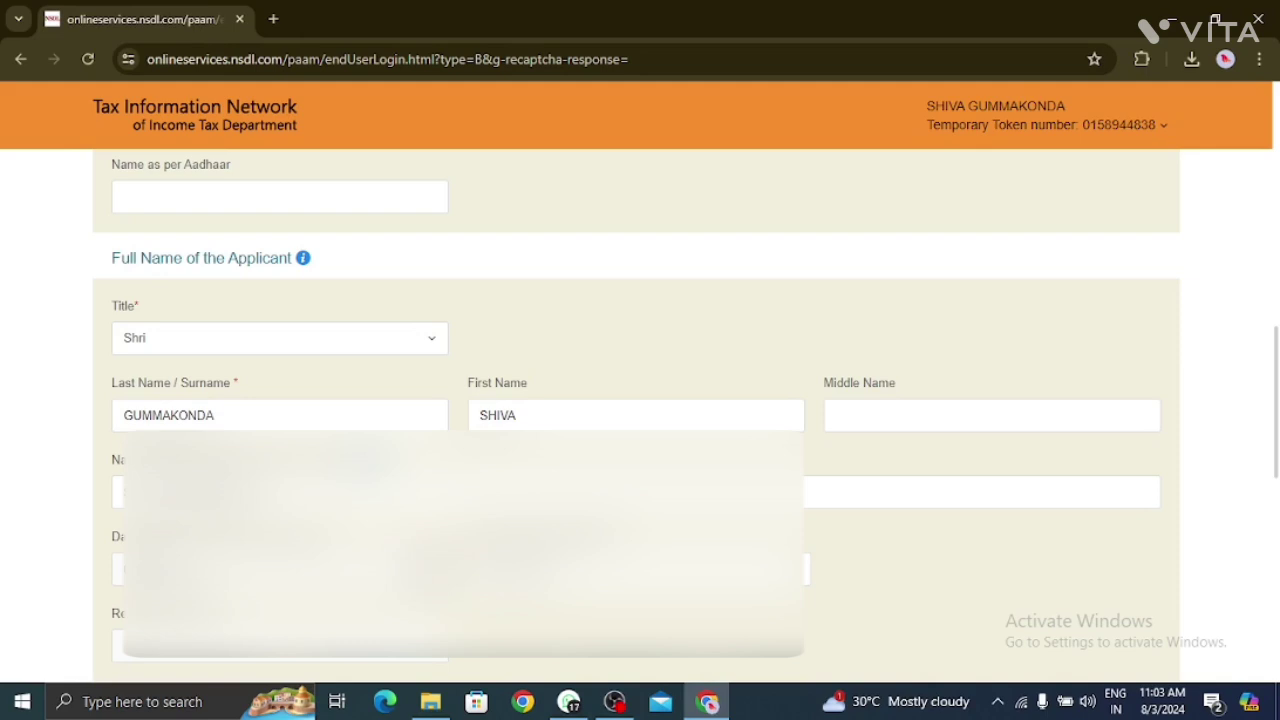
left_click(636, 491)
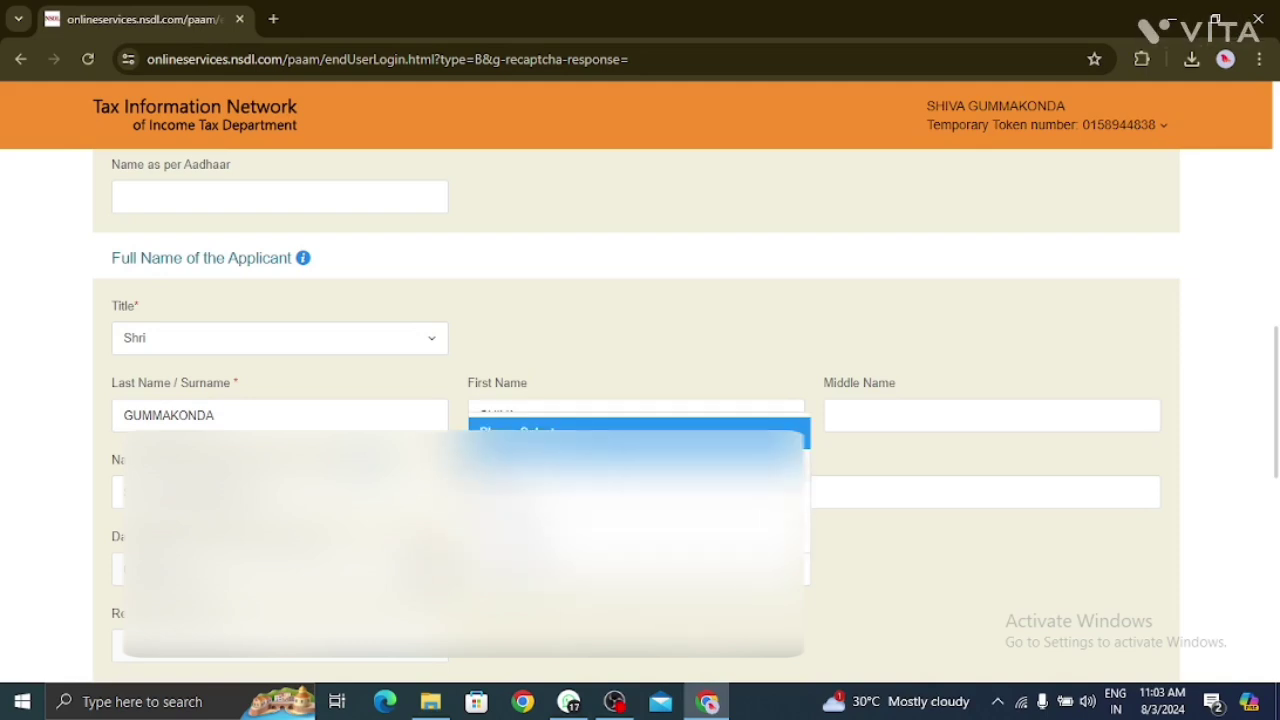
key("Escape")
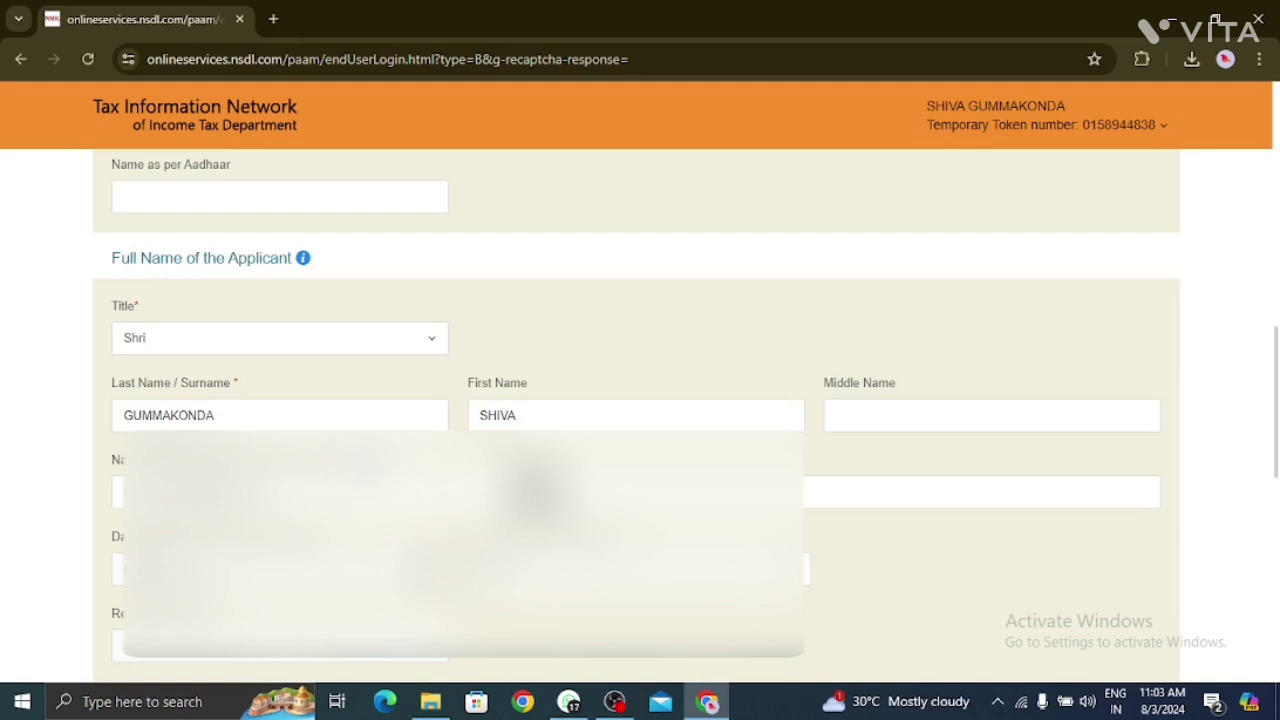
Step: Review the applicant's name, other-name and parents' details sections, and try to proceed from the personal details
scroll(640, 400, "down", 1)
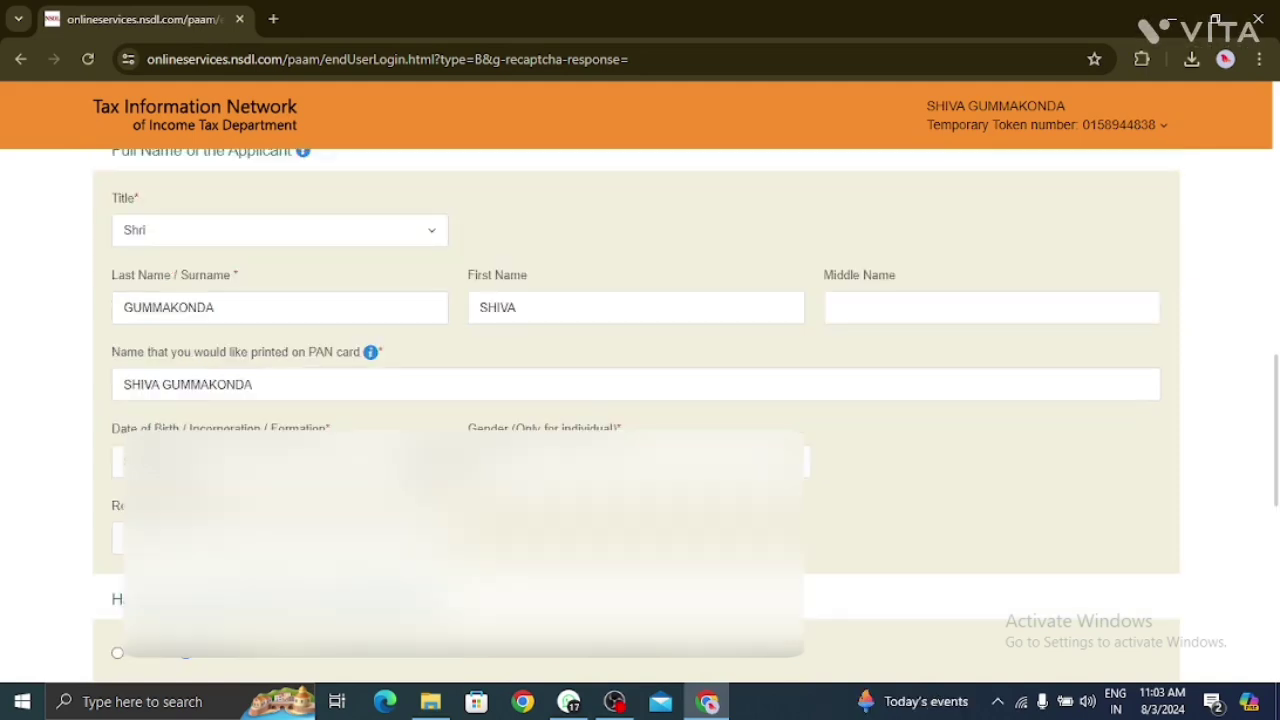
scroll(640, 400, "down", 4)
scroll(374, 457, "up", 1)
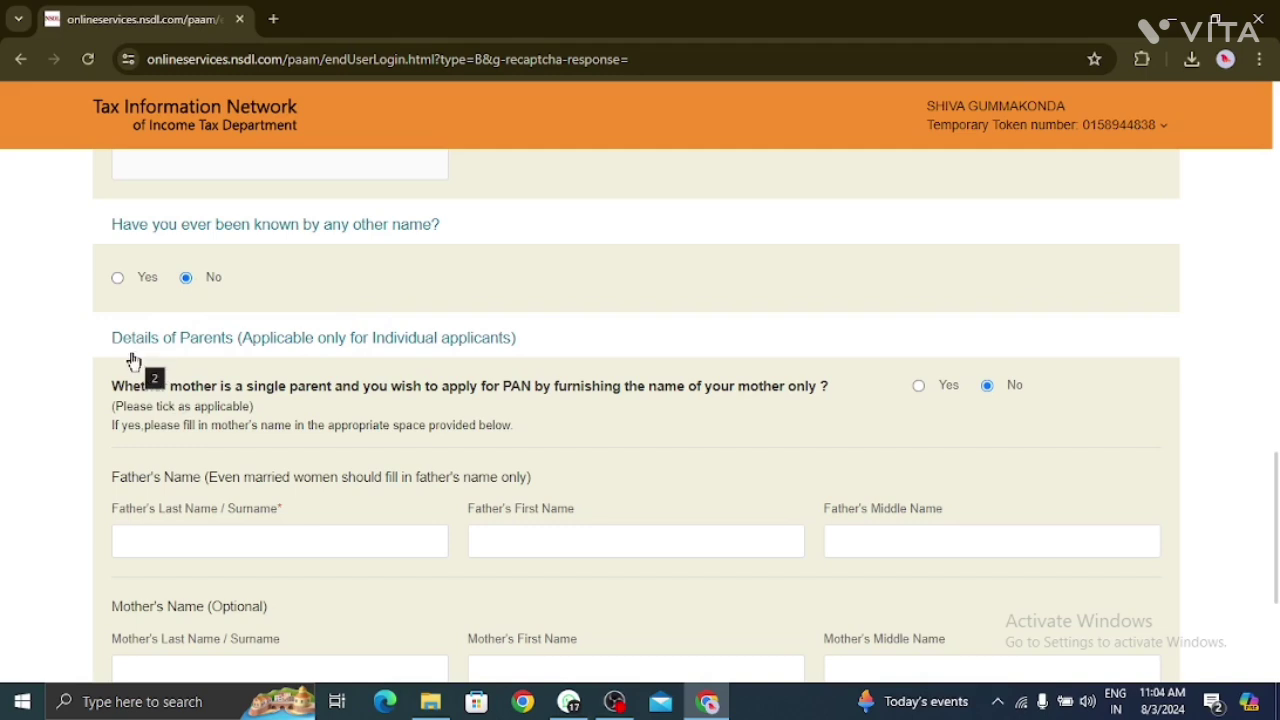
scroll(257, 457, "down", 1)
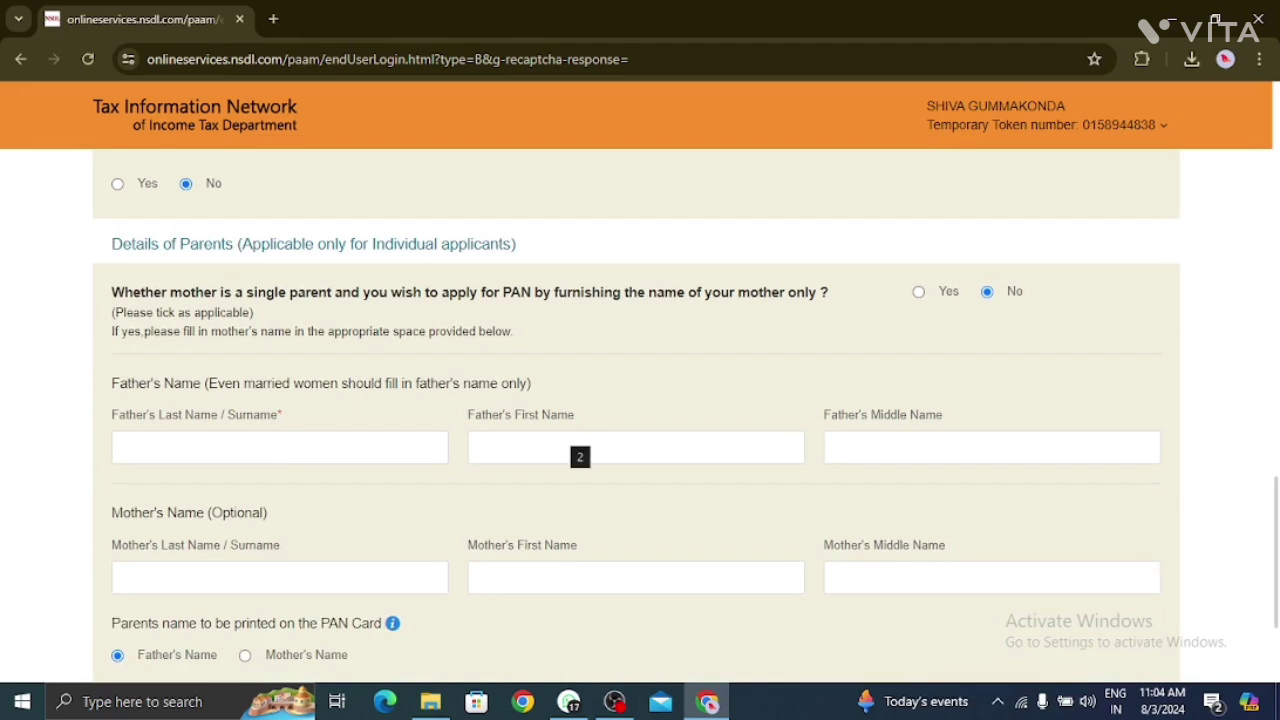
scroll(580, 456, "down", 2)
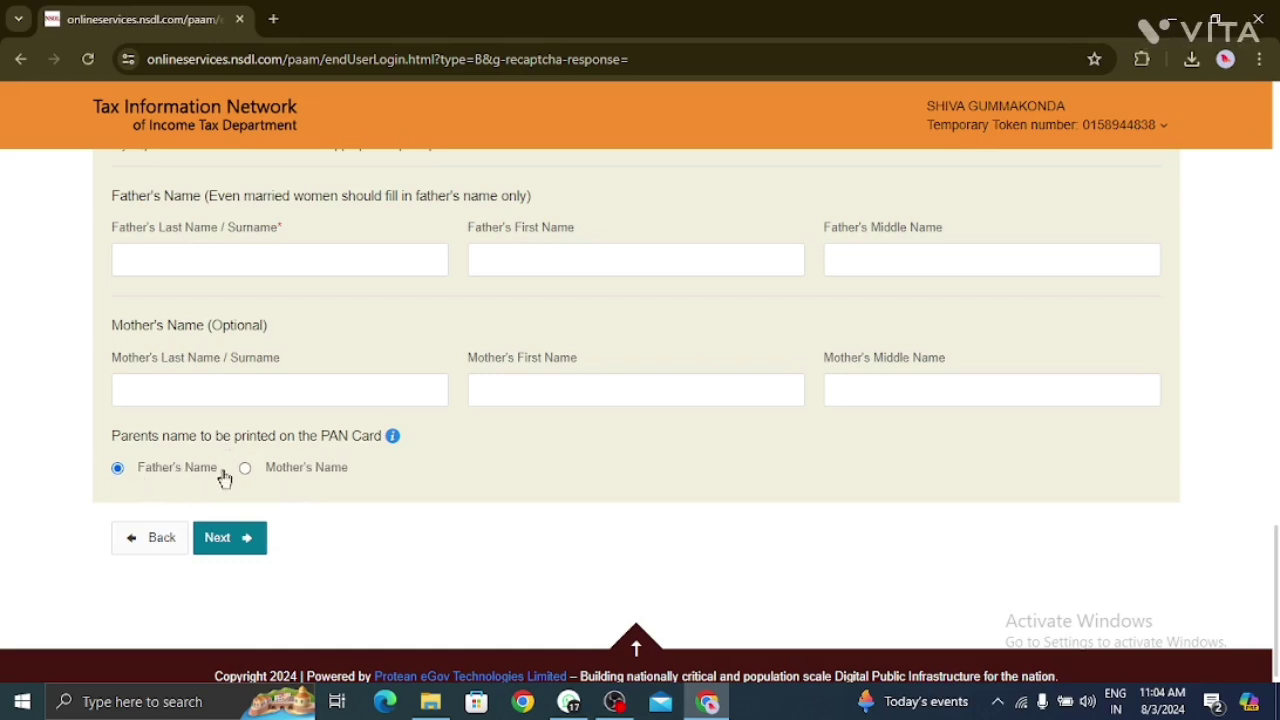
left_click(240, 540)
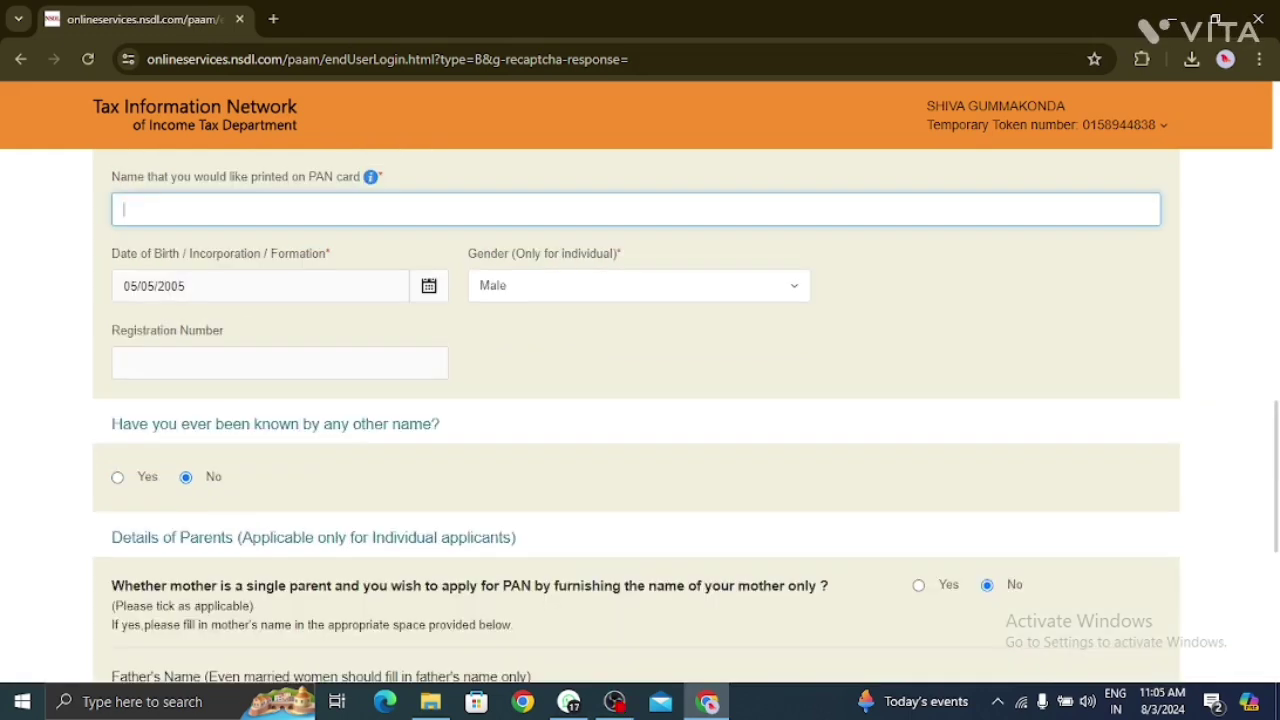
Step: Check the applicant's name fields against the PAN card print name field and dismiss the reminder to save the details
scroll(214, 200, "up", 1)
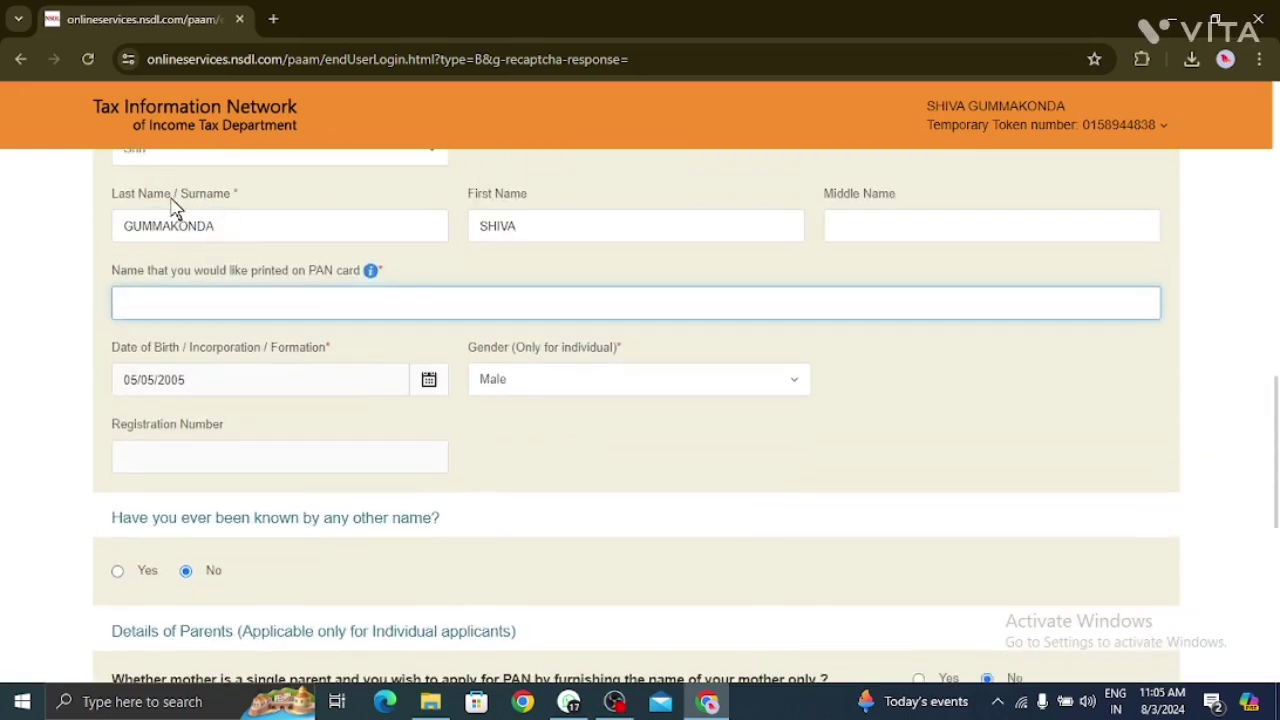
scroll(276, 216, "down", 1)
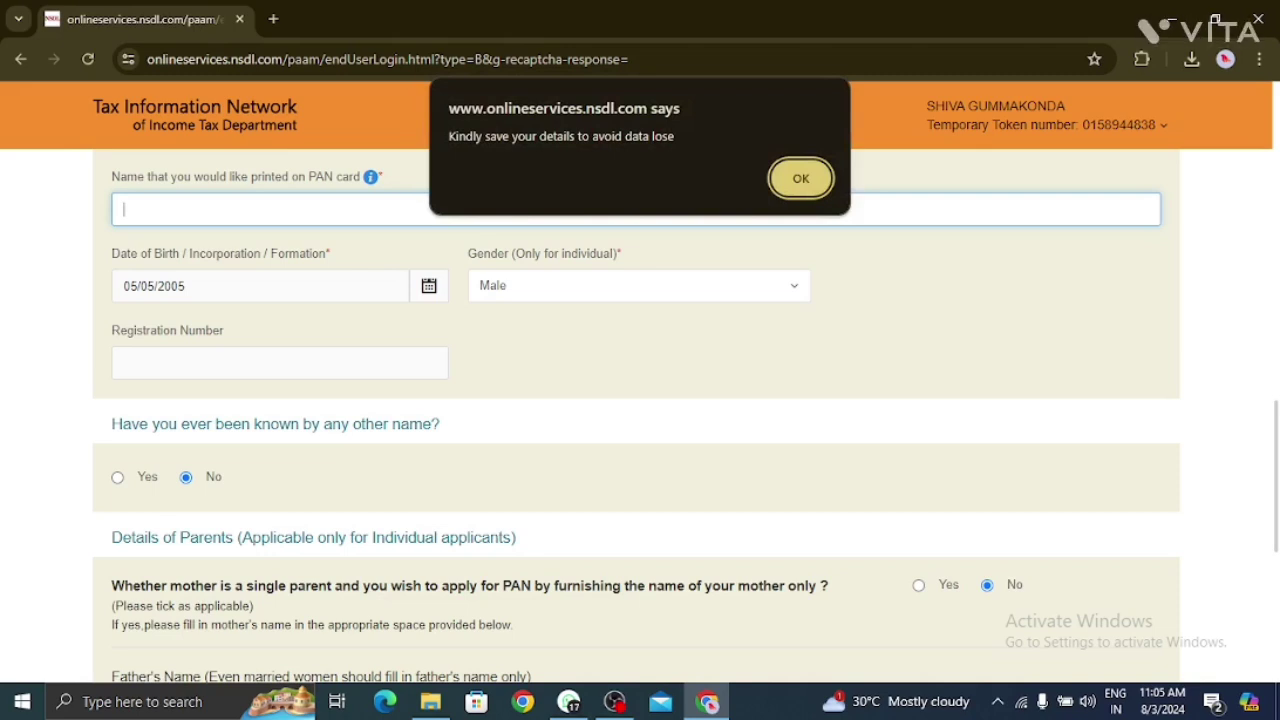
left_click(801, 180)
left_click(801, 198)
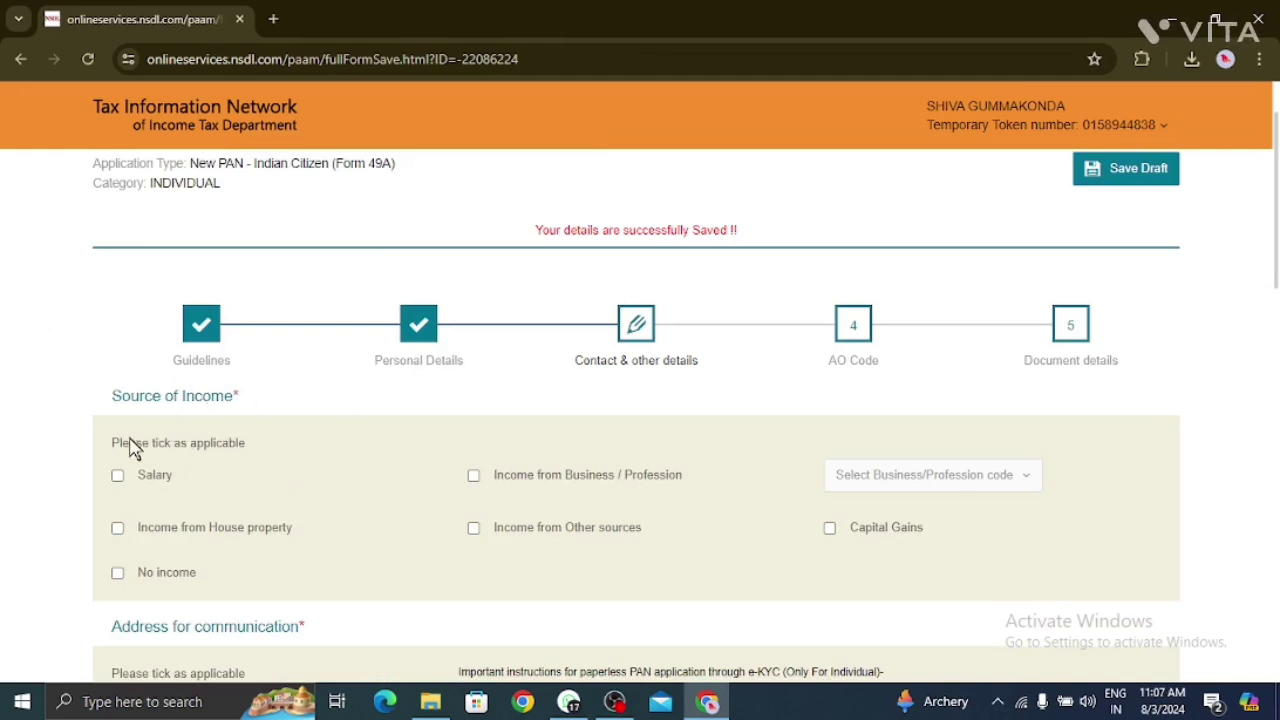
Step: Declare No income as the applicant's source of income
scroll(217, 427, "down", 1)
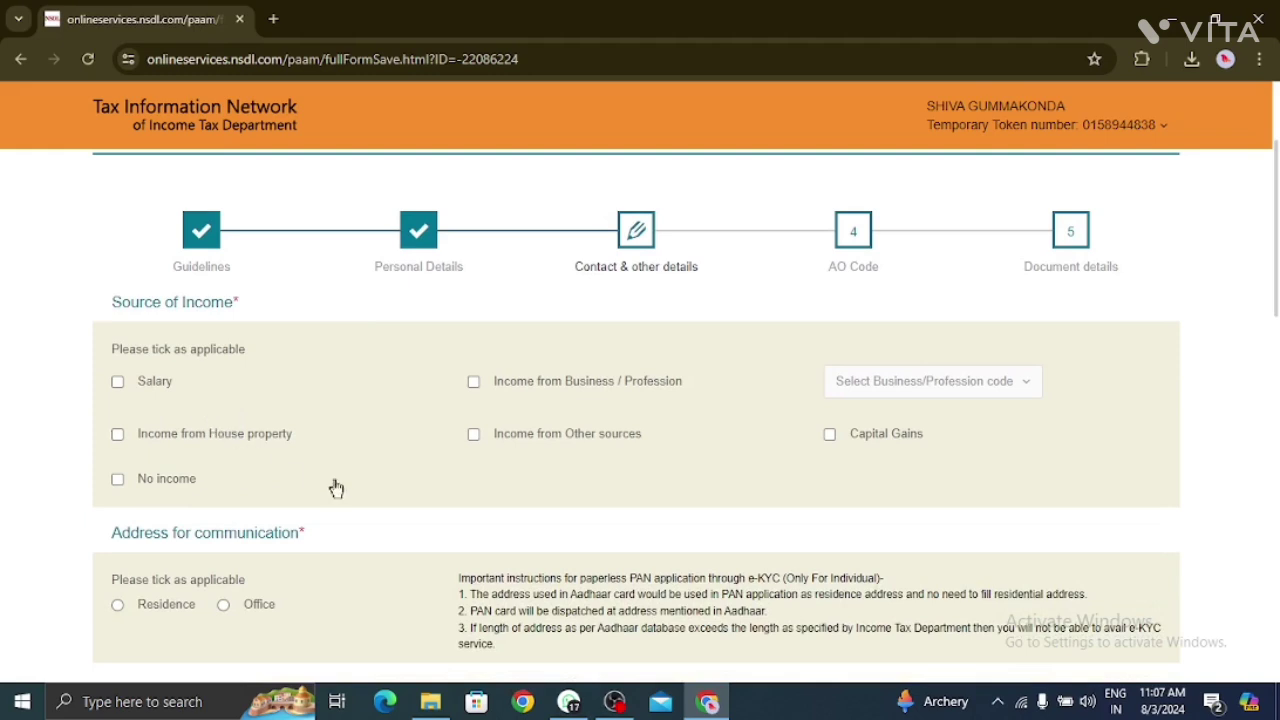
left_click(118, 482)
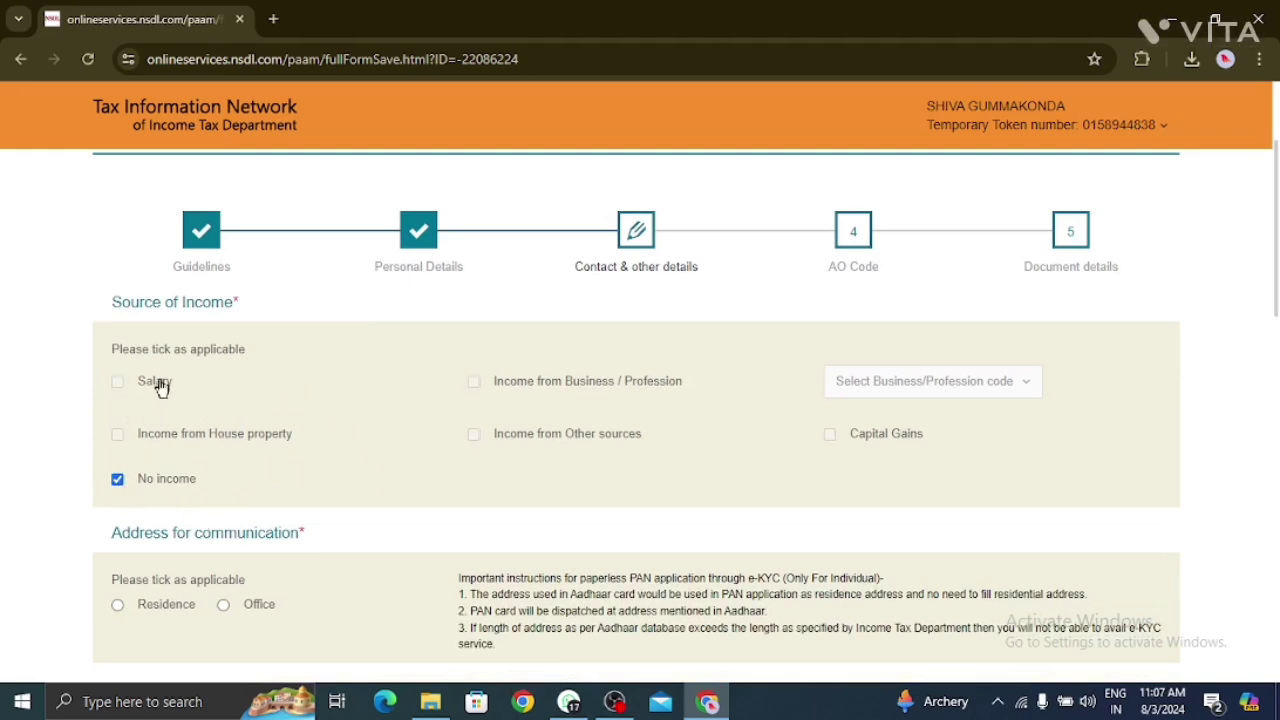
scroll(343, 498, "down", 1)
scroll(343, 498, "down", 1)
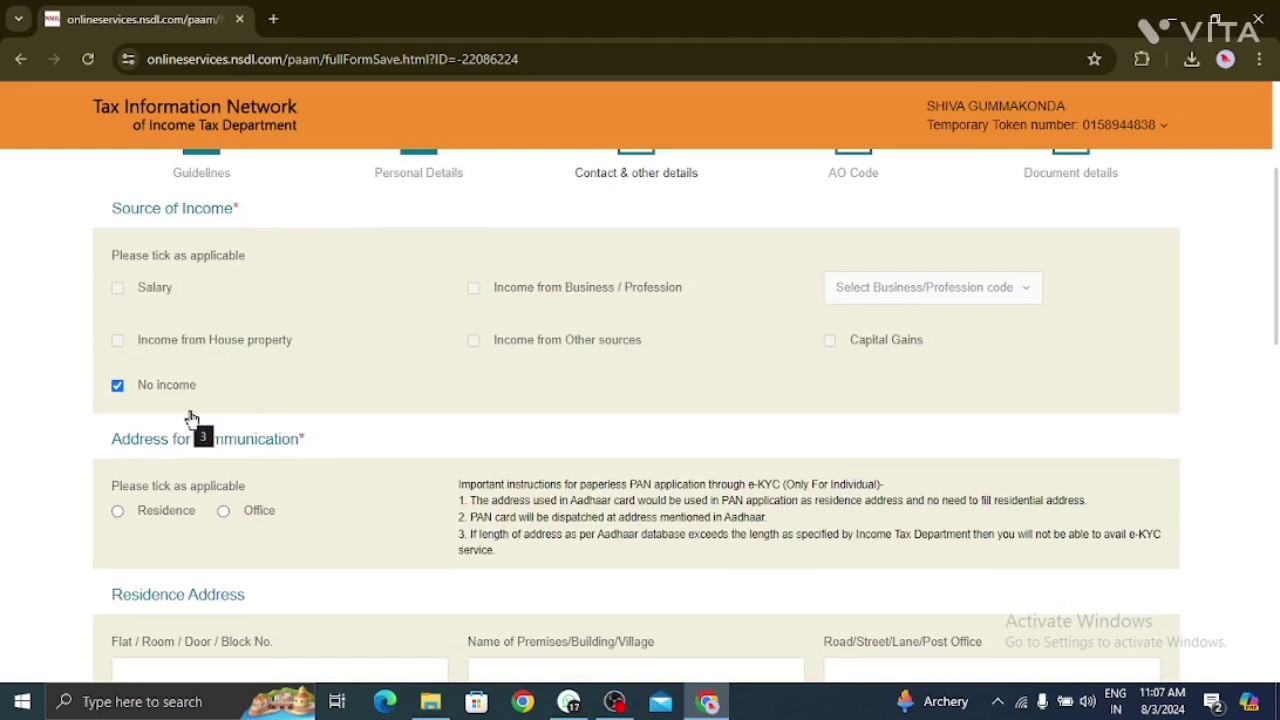
Step: Examine the communication address options and instructions, the residence and office address fields, and the telephone and email section
scroll(349, 449, "down", 2)
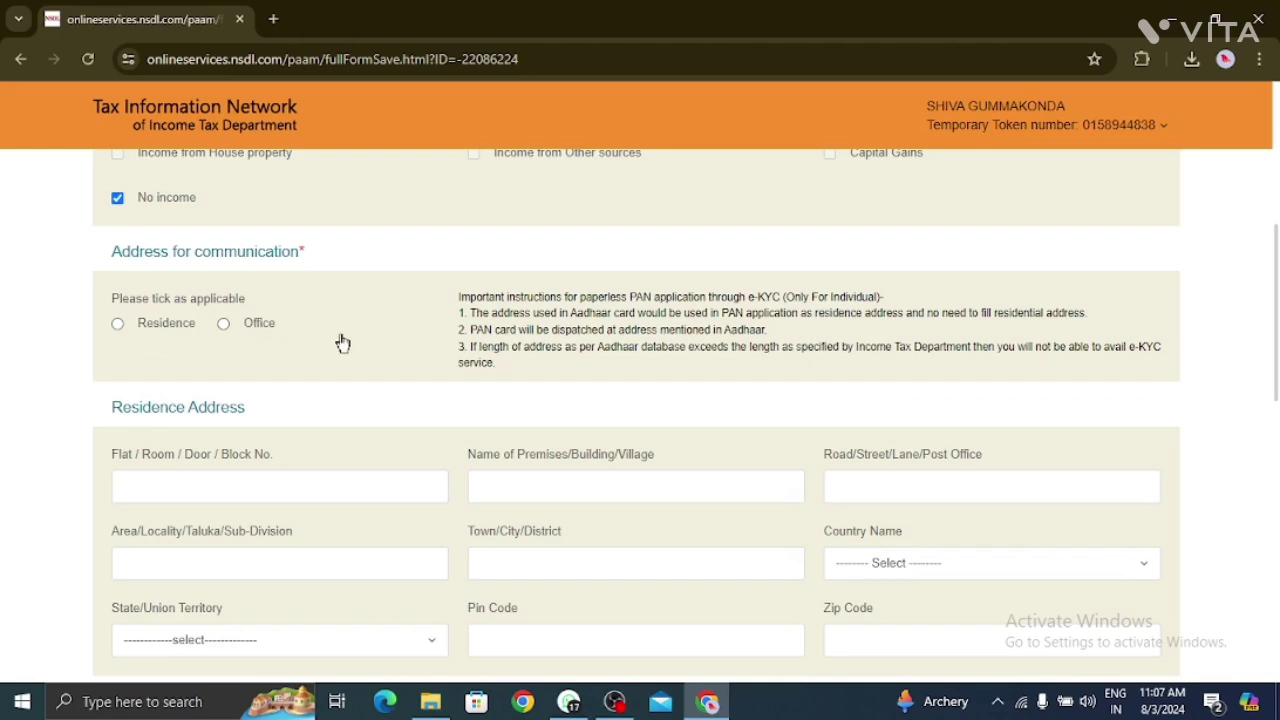
scroll(343, 349, "down", 5)
scroll(346, 360, "up", 4)
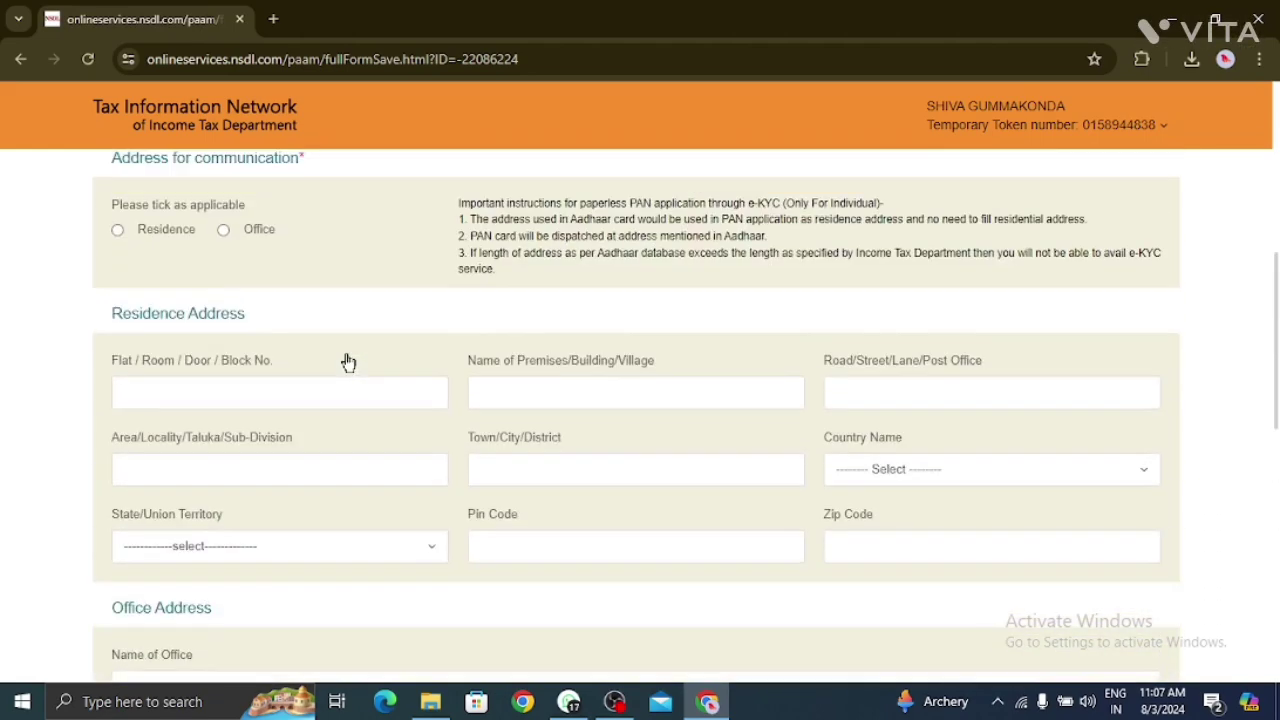
scroll(300, 380, "up", 1)
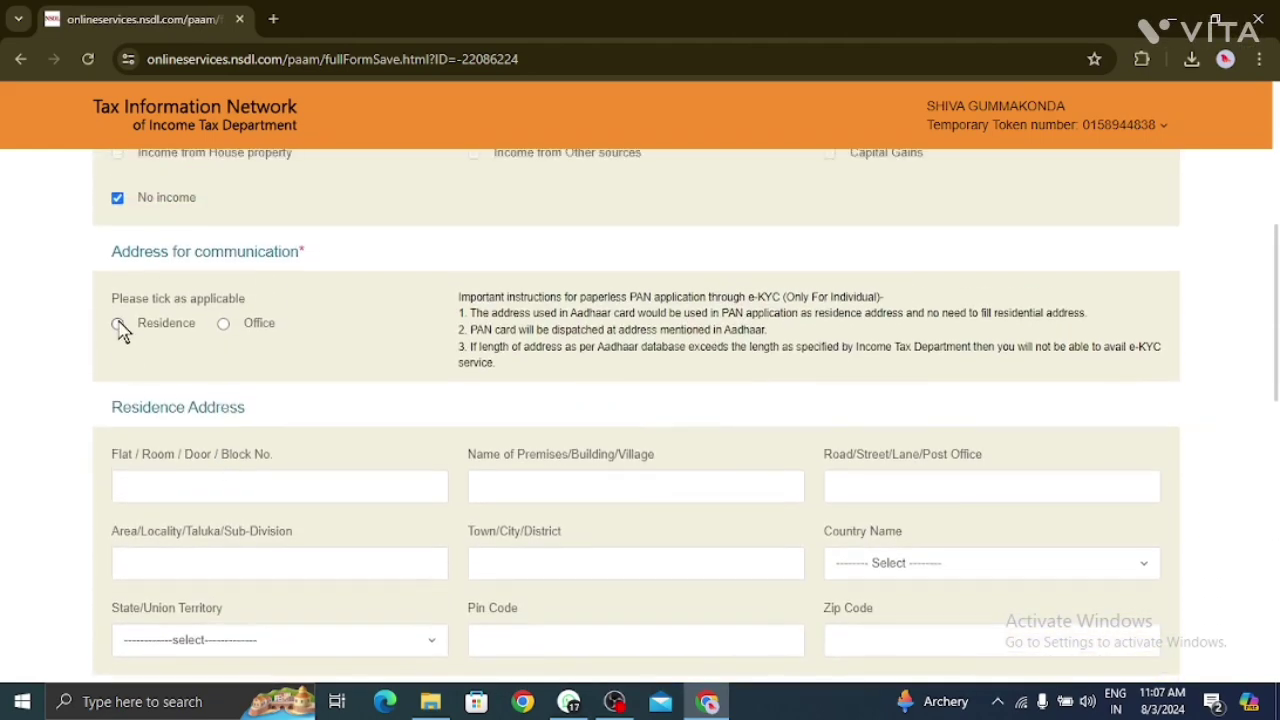
scroll(337, 388, "down", 2)
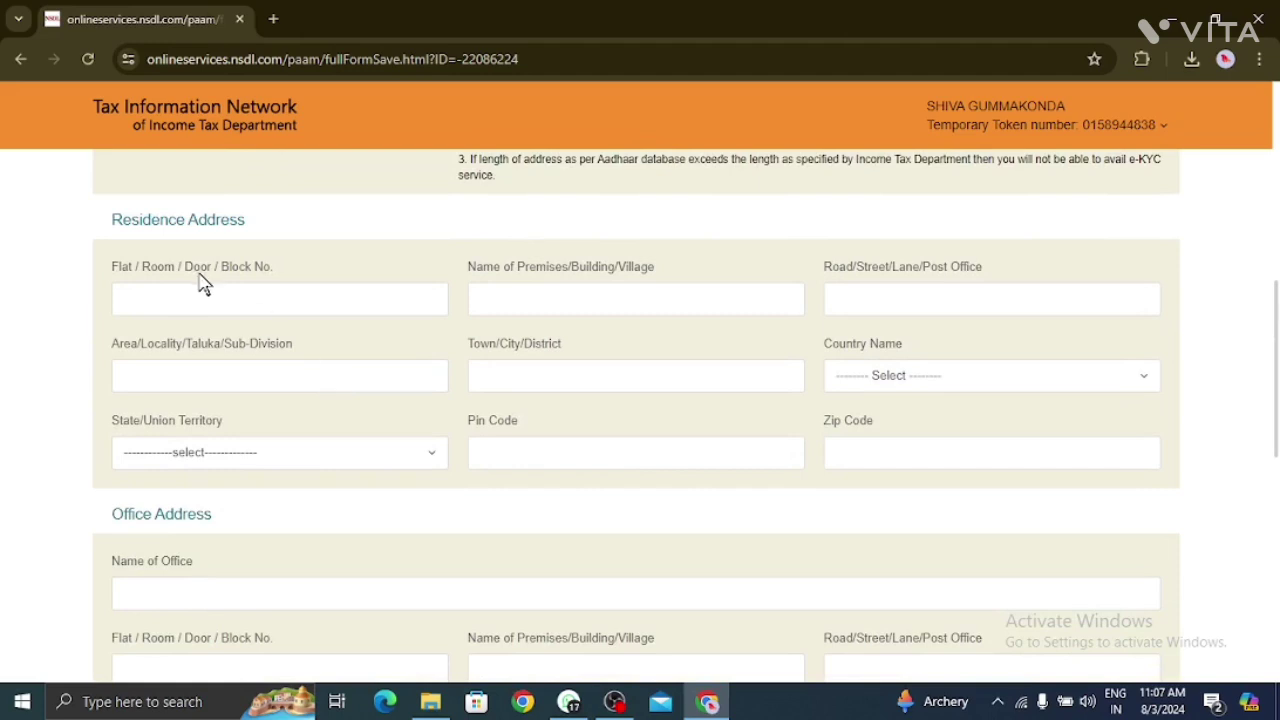
scroll(323, 391, "down", 1)
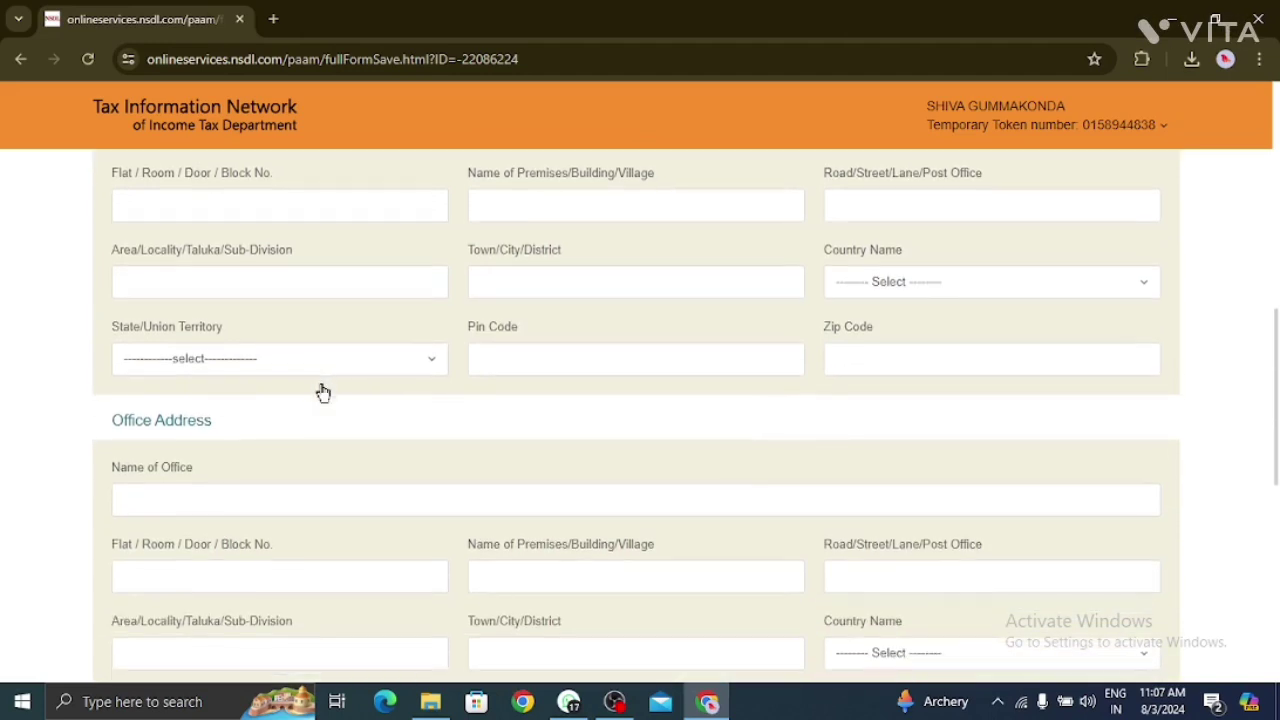
scroll(306, 309, "up", 1)
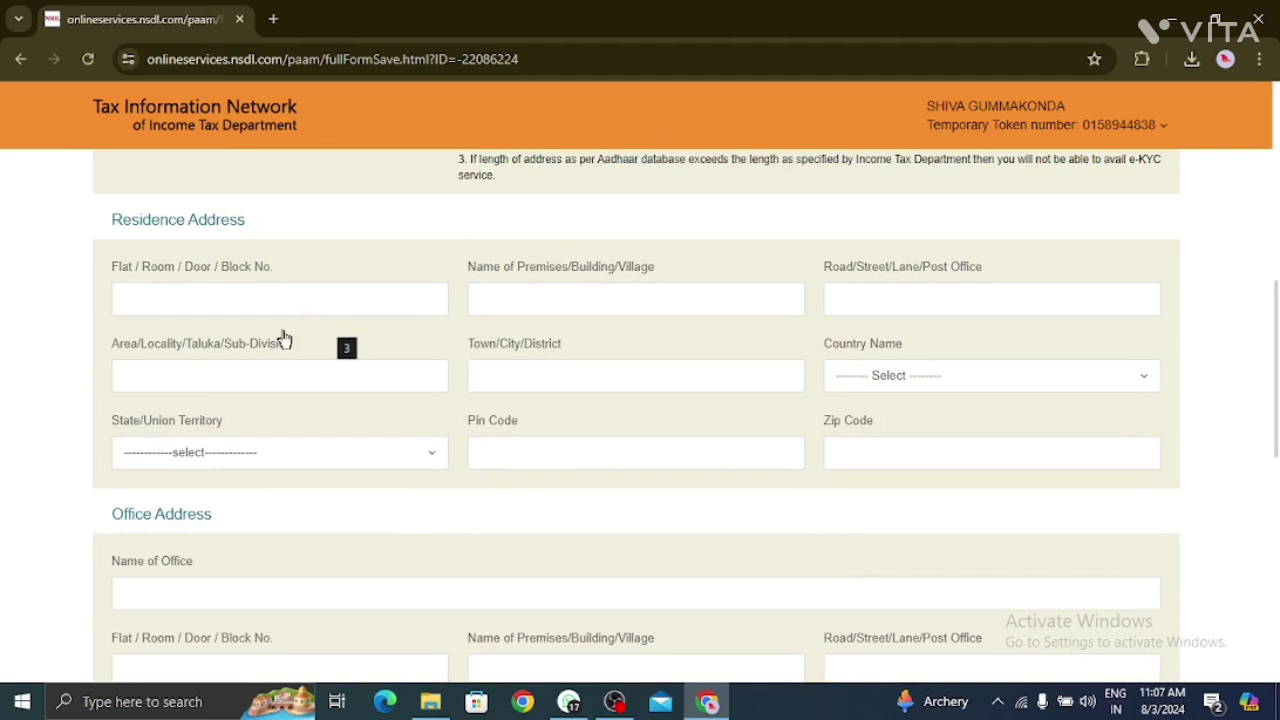
scroll(283, 337, "down", 1)
scroll(314, 346, "down", 6)
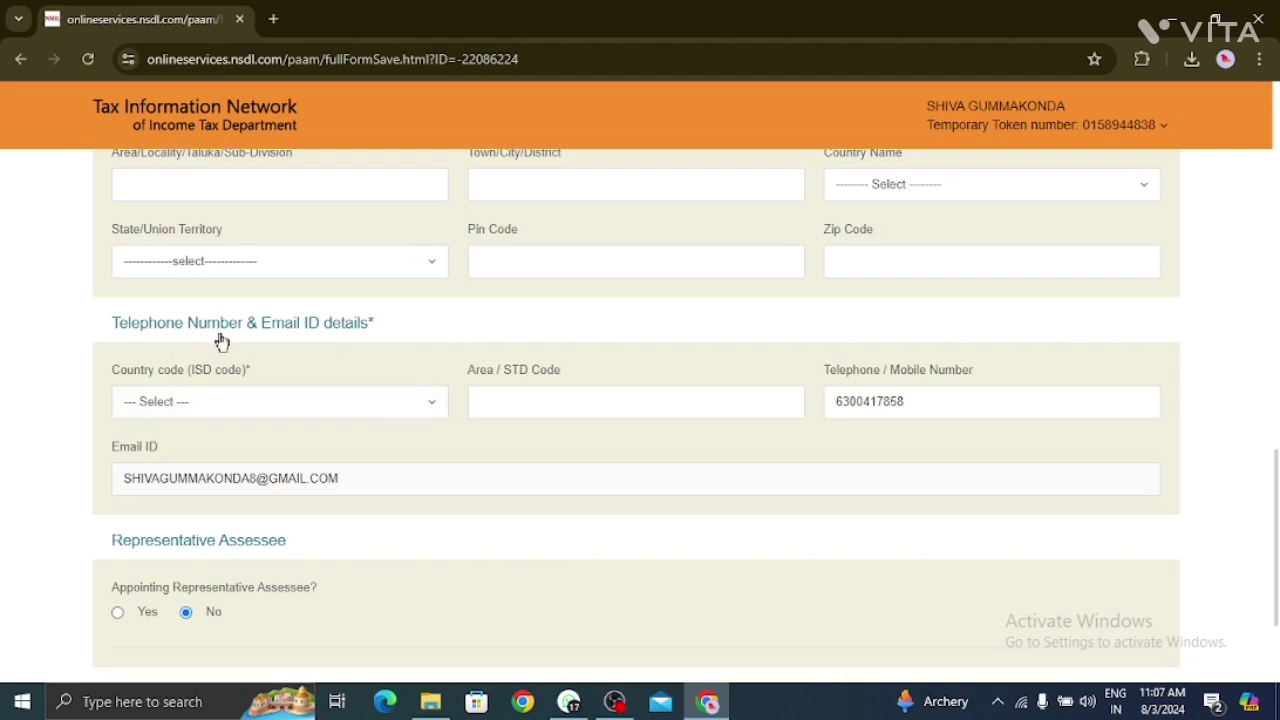
Step: Set the country code (ISD code) in the telephone details to INDIA (91)
left_click(215, 410)
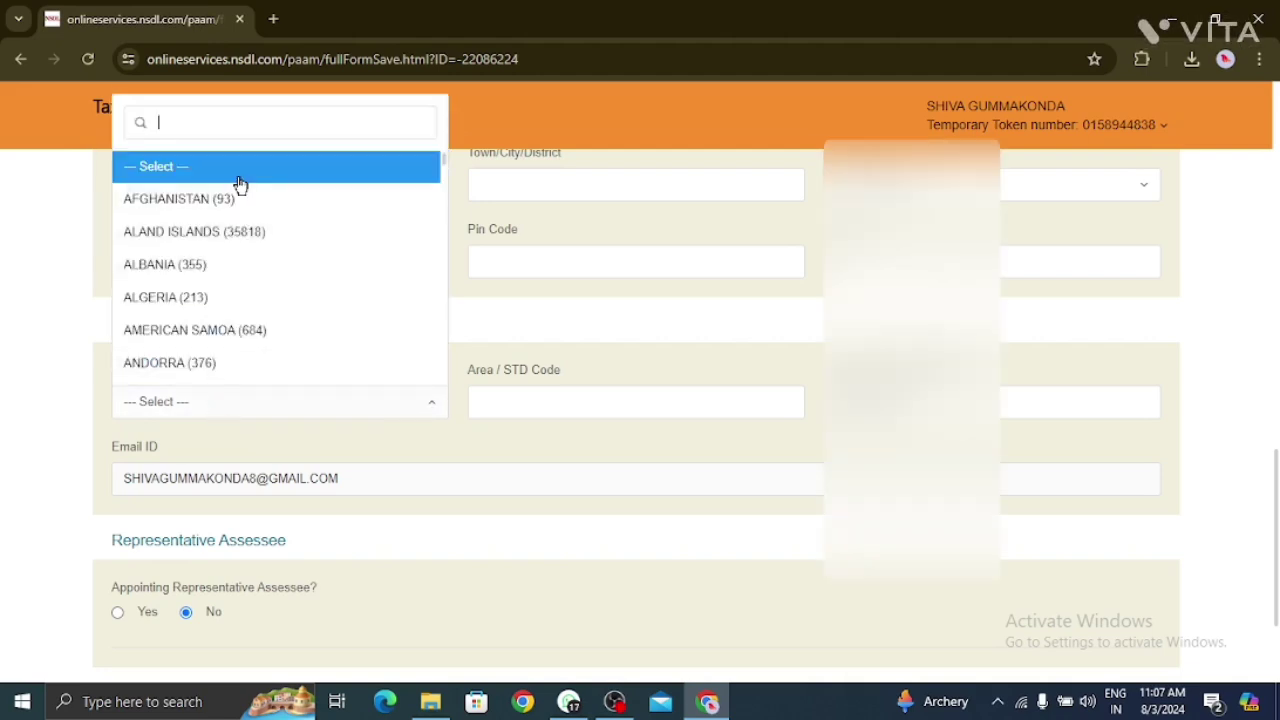
type("IND")
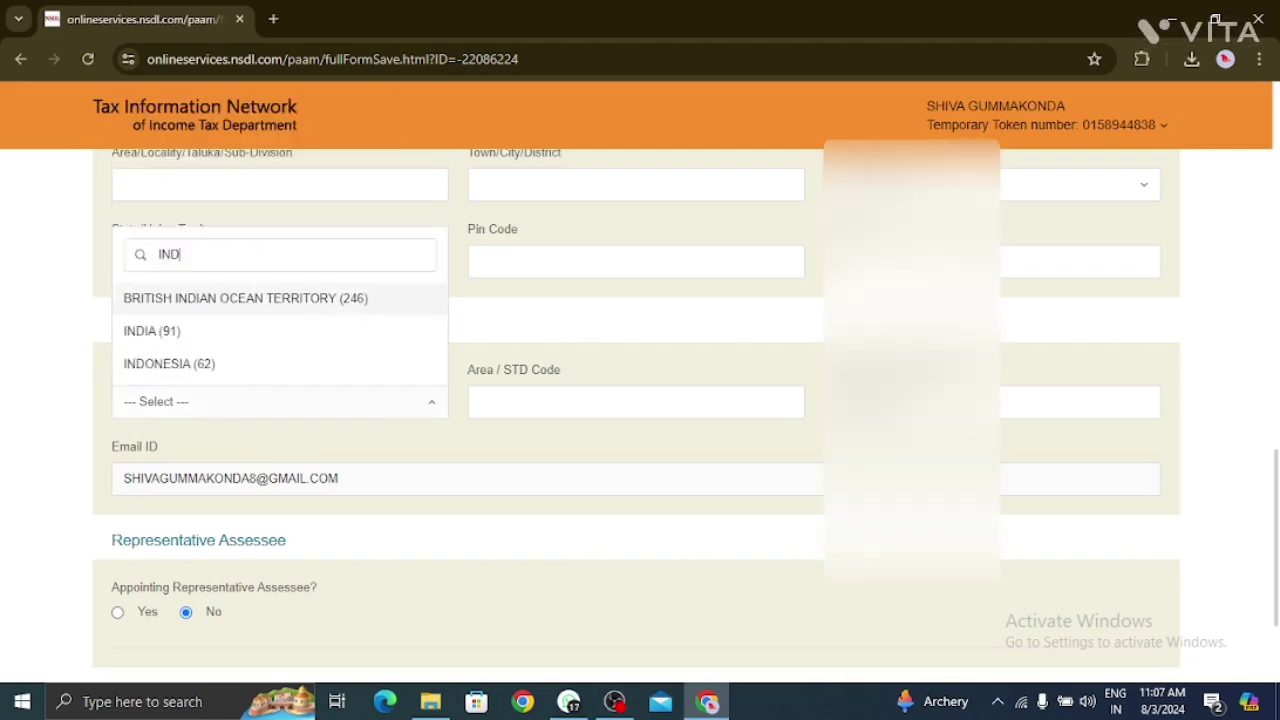
left_click(199, 334)
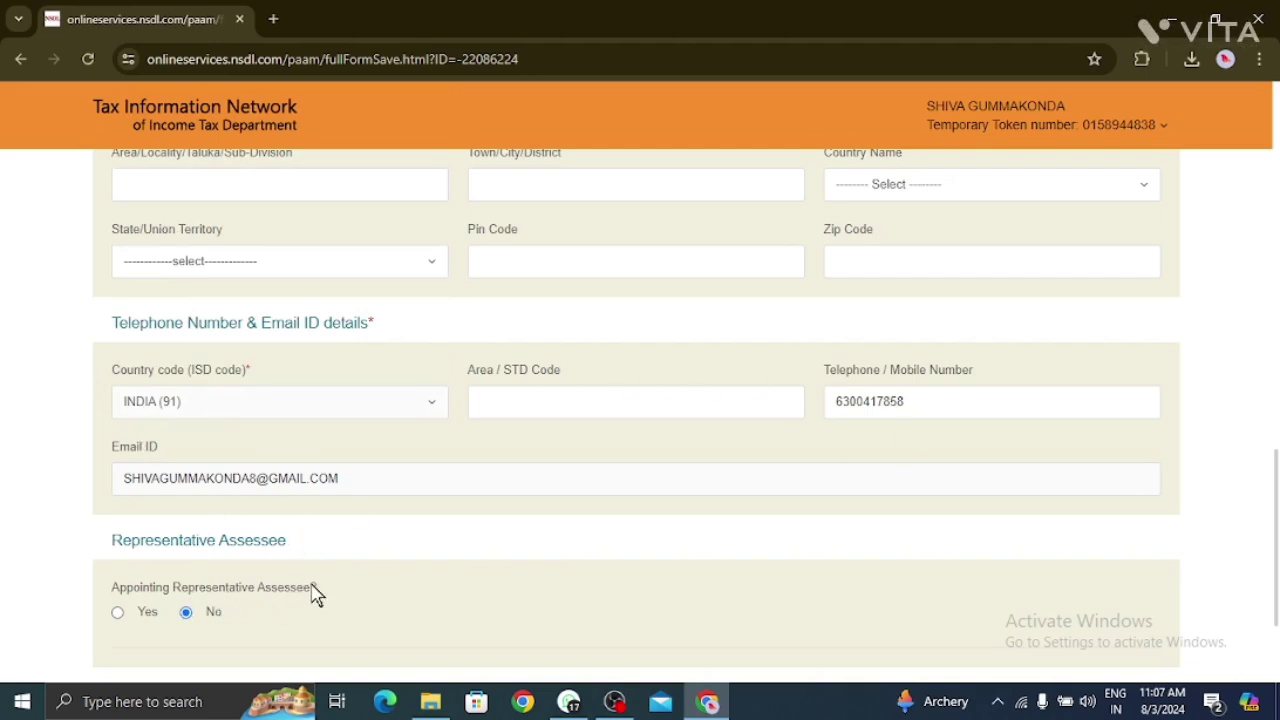
scroll(314, 590, "down", 2)
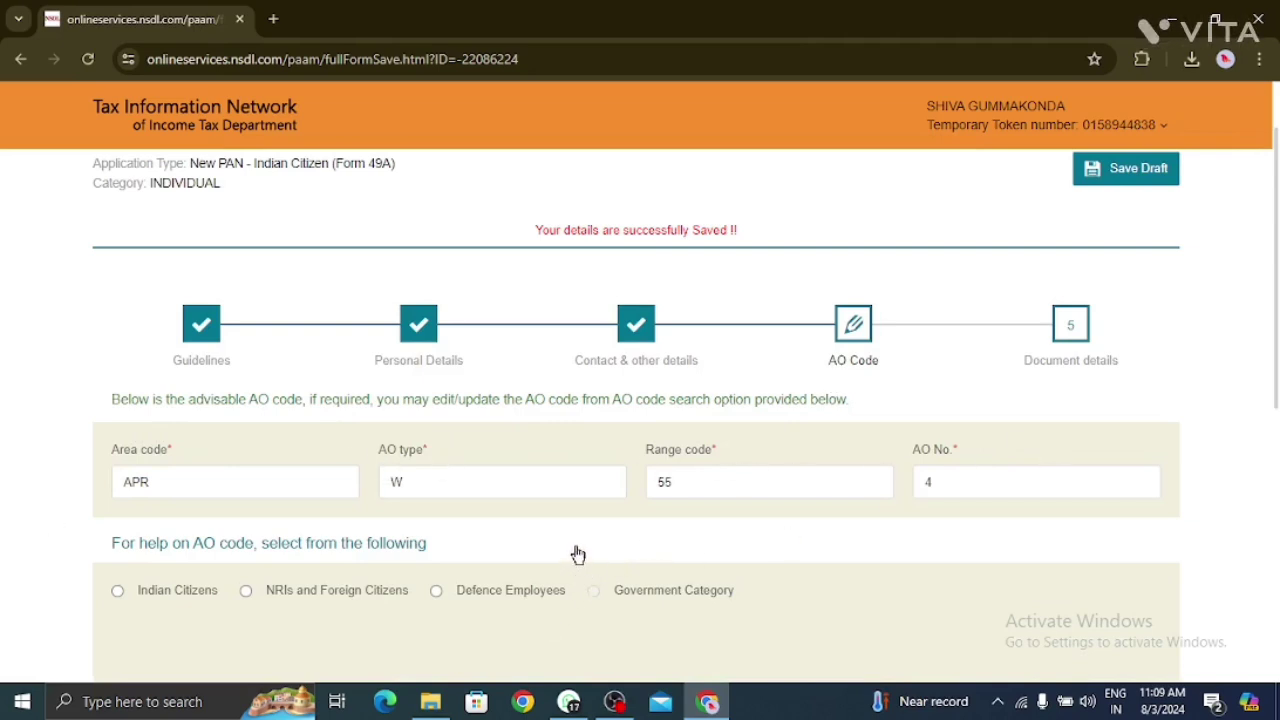
Step: Choose the AO code help for Indian Citizens and set the state to TELANGANA
scroll(443, 527, "down", 2)
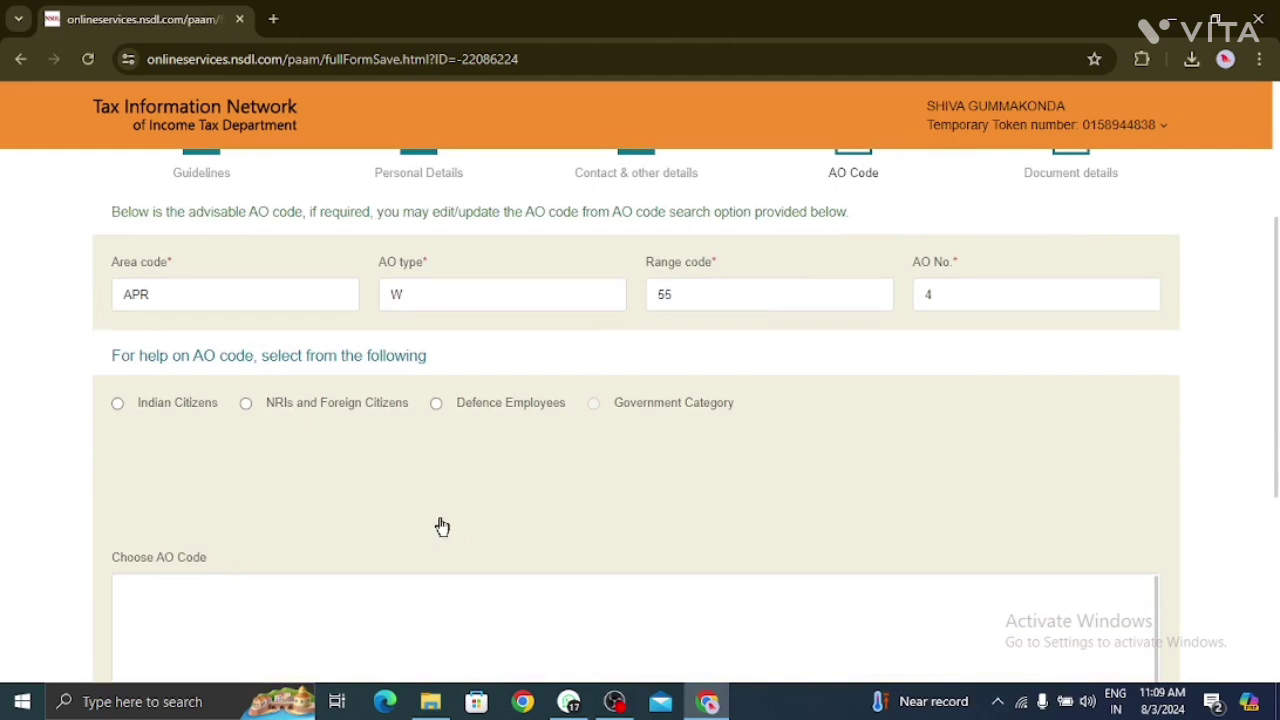
left_click(117, 404)
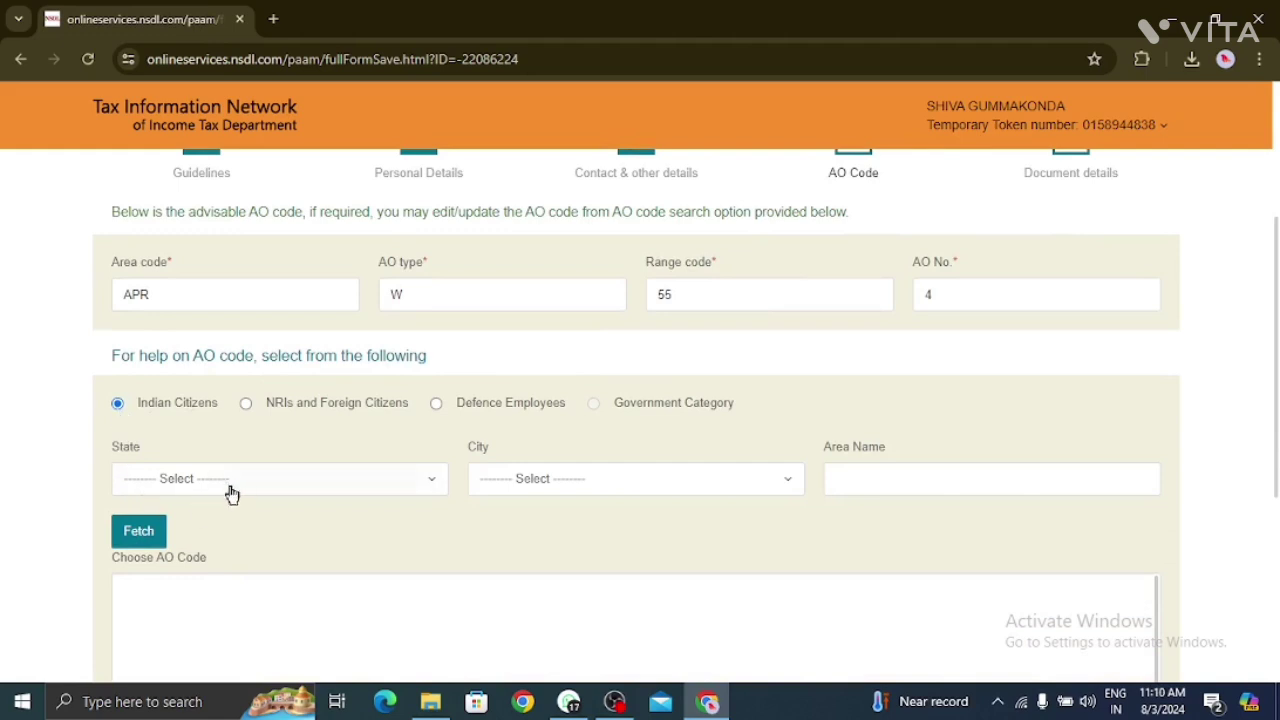
left_click(229, 482)
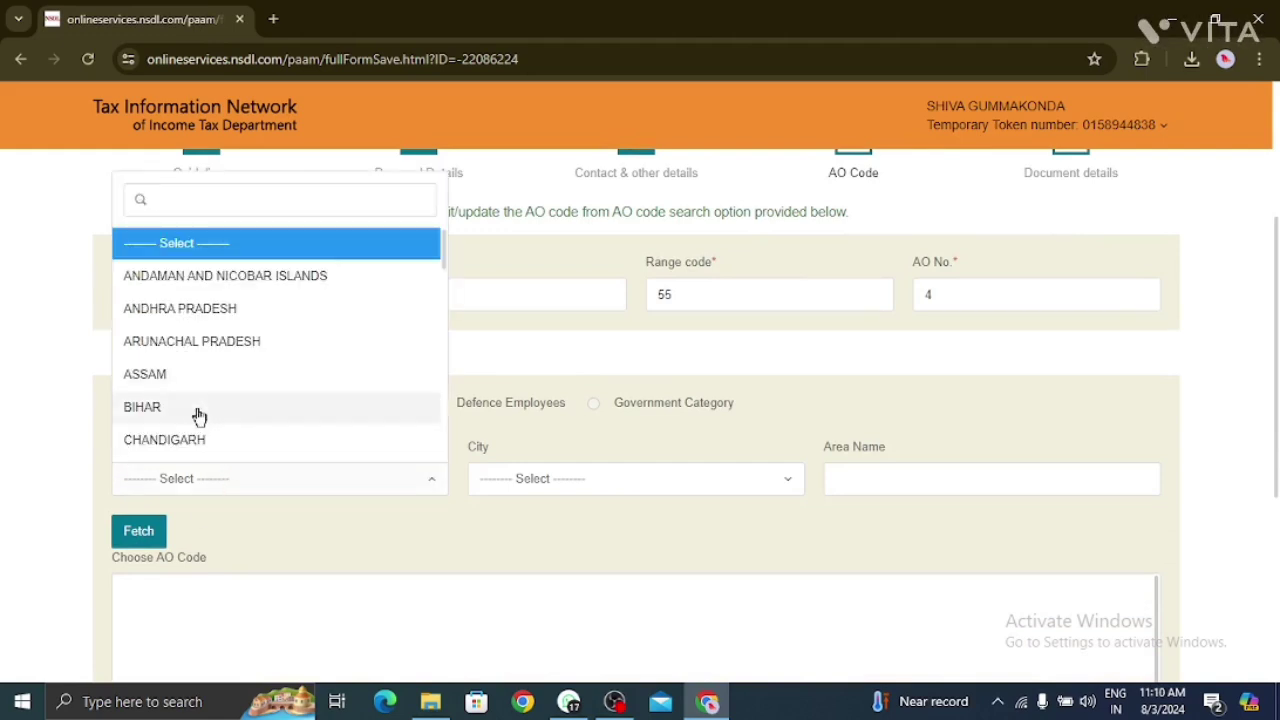
type("TE")
left_click(192, 445)
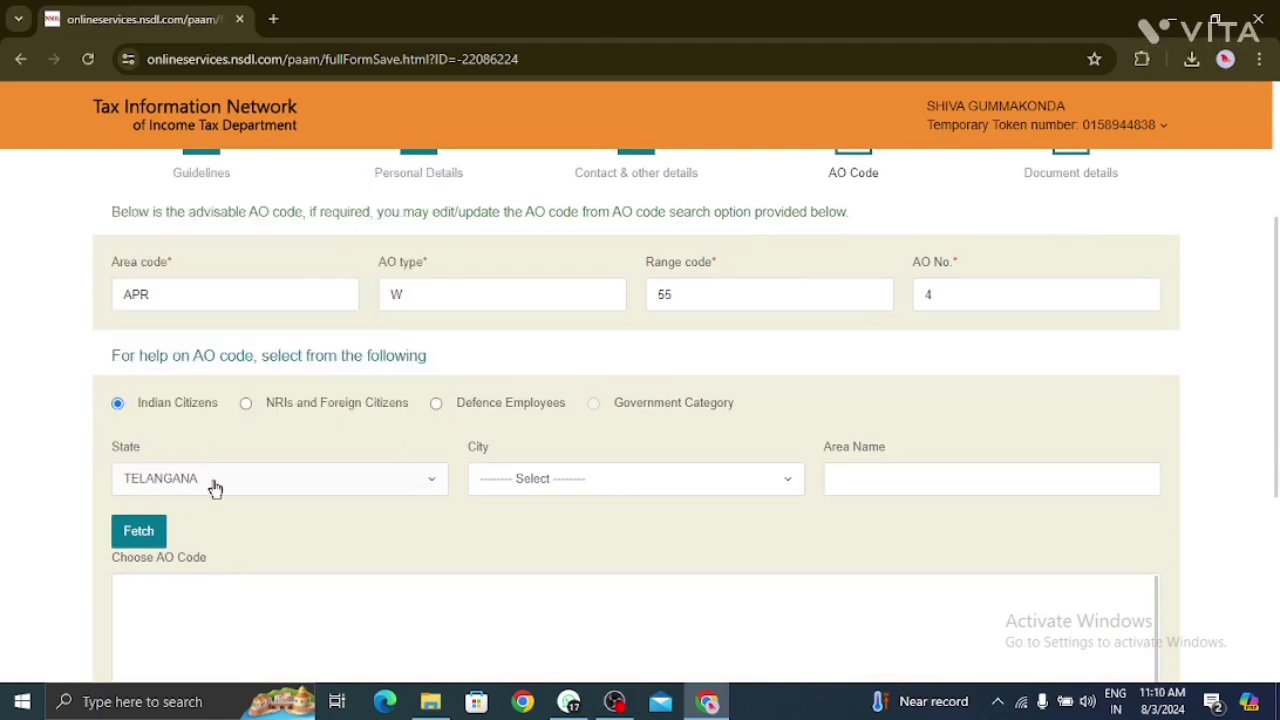
Step: Set the city to MAHABUBNAGAR and fetch its AO codes
left_click(554, 482)
scroll(548, 425, "down", 8)
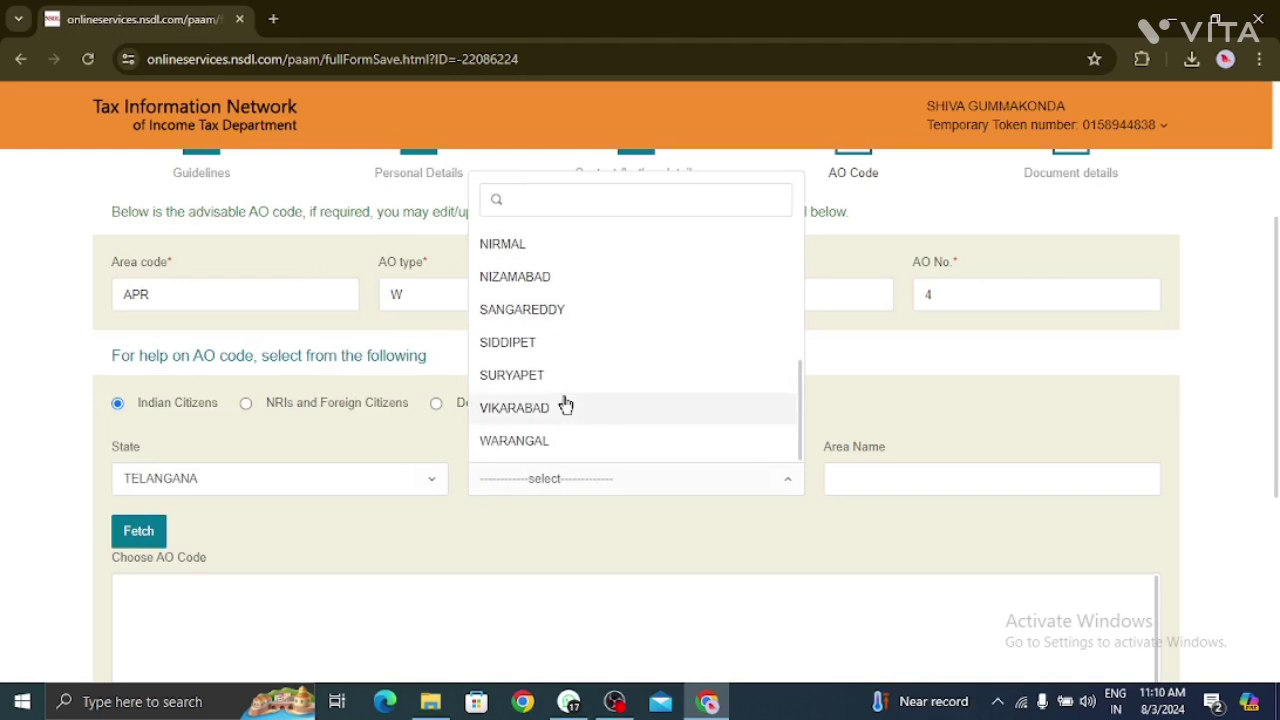
scroll(518, 432, "down", 1)
scroll(529, 420, "up", 4)
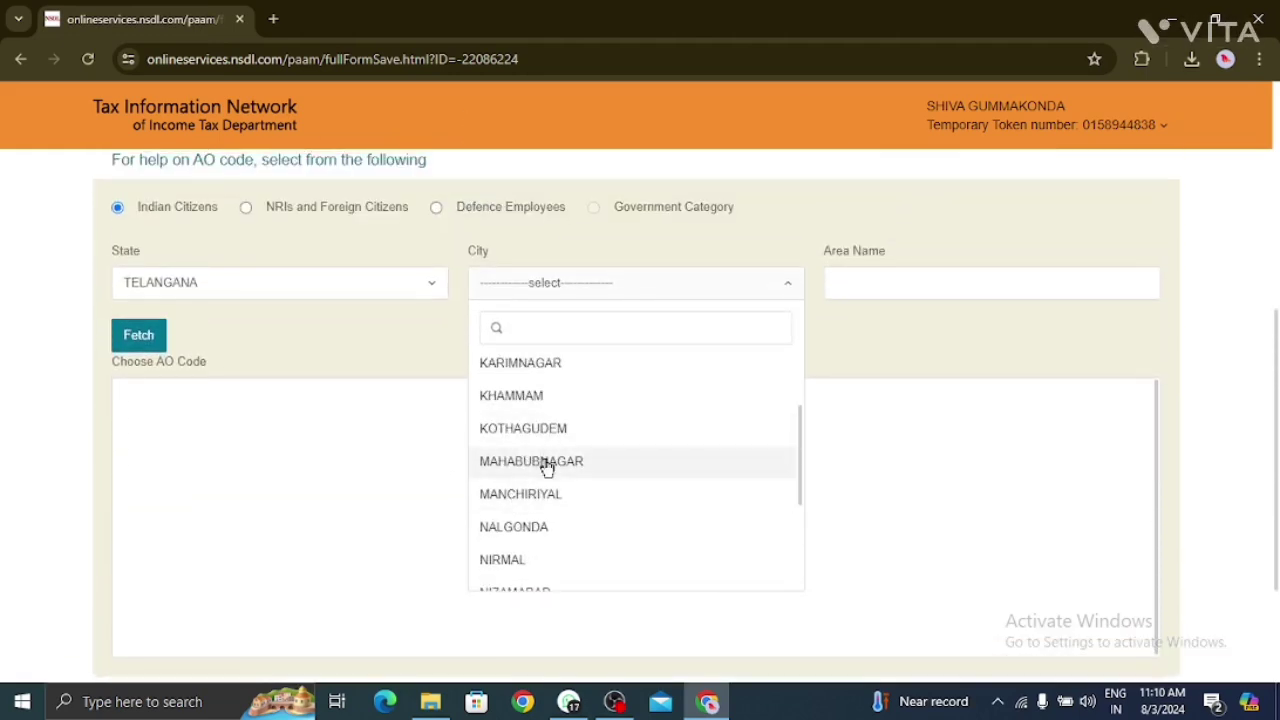
left_click(547, 466)
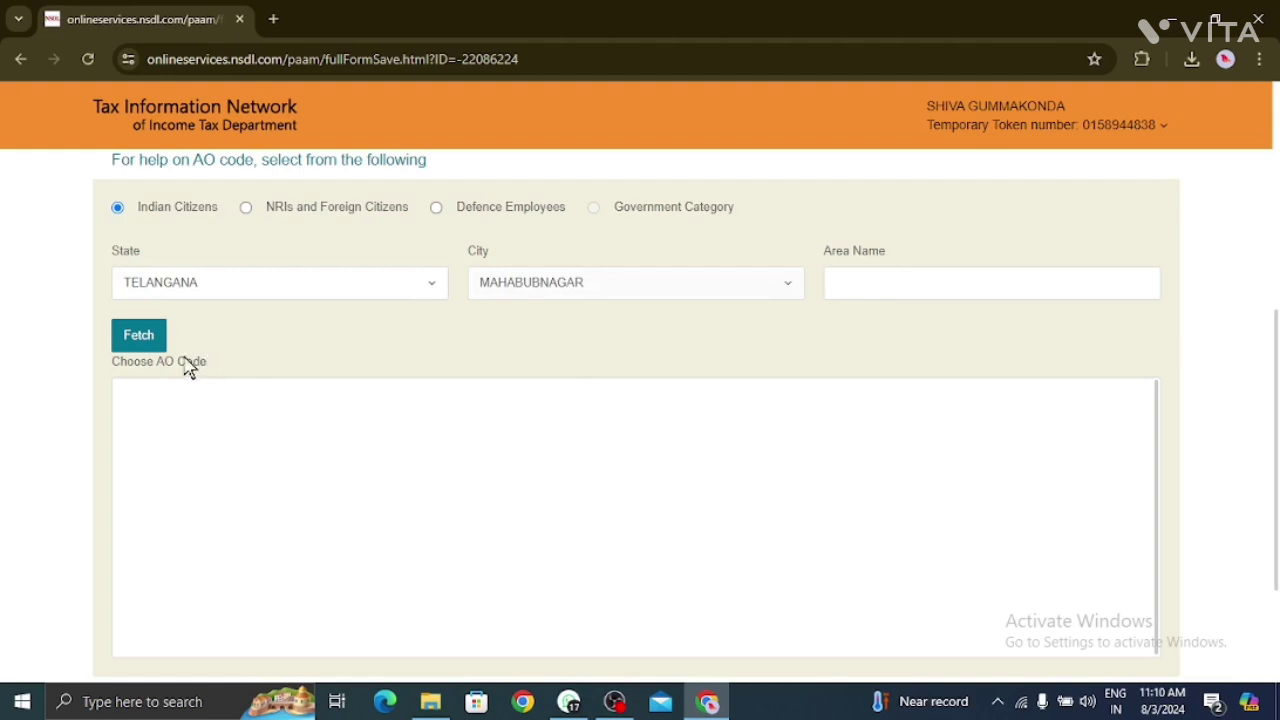
left_click(136, 336)
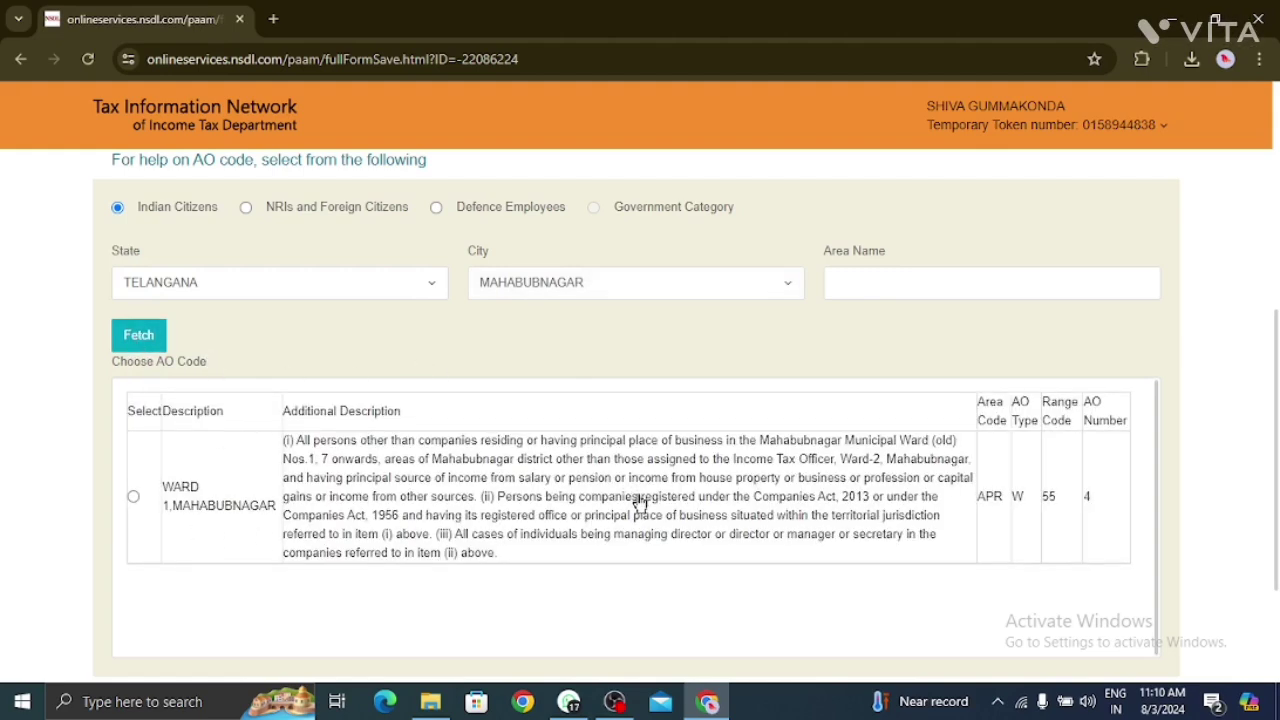
Step: Compare the fetched AO code with the advised one, select WARD 1, MAHABUBNAGAR and continue to the document details
scroll(661, 375, "up", 3)
scroll(363, 286, "down", 1)
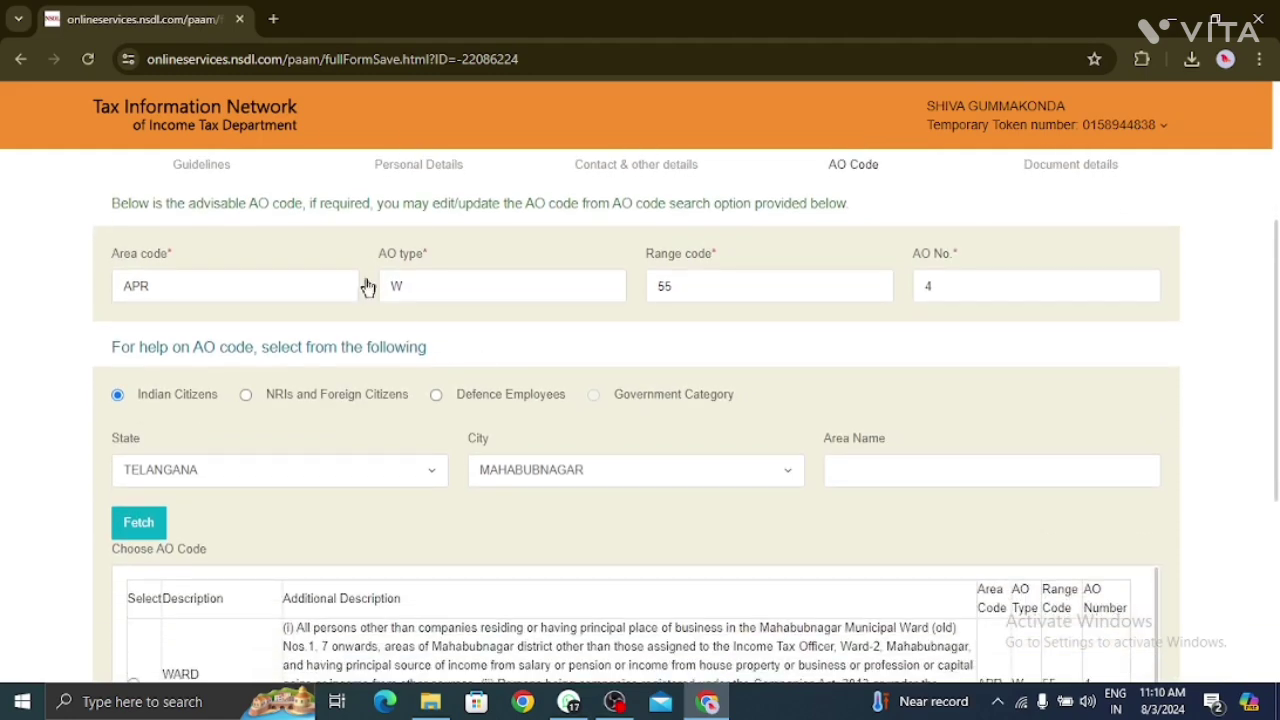
scroll(640, 360, "down", 1)
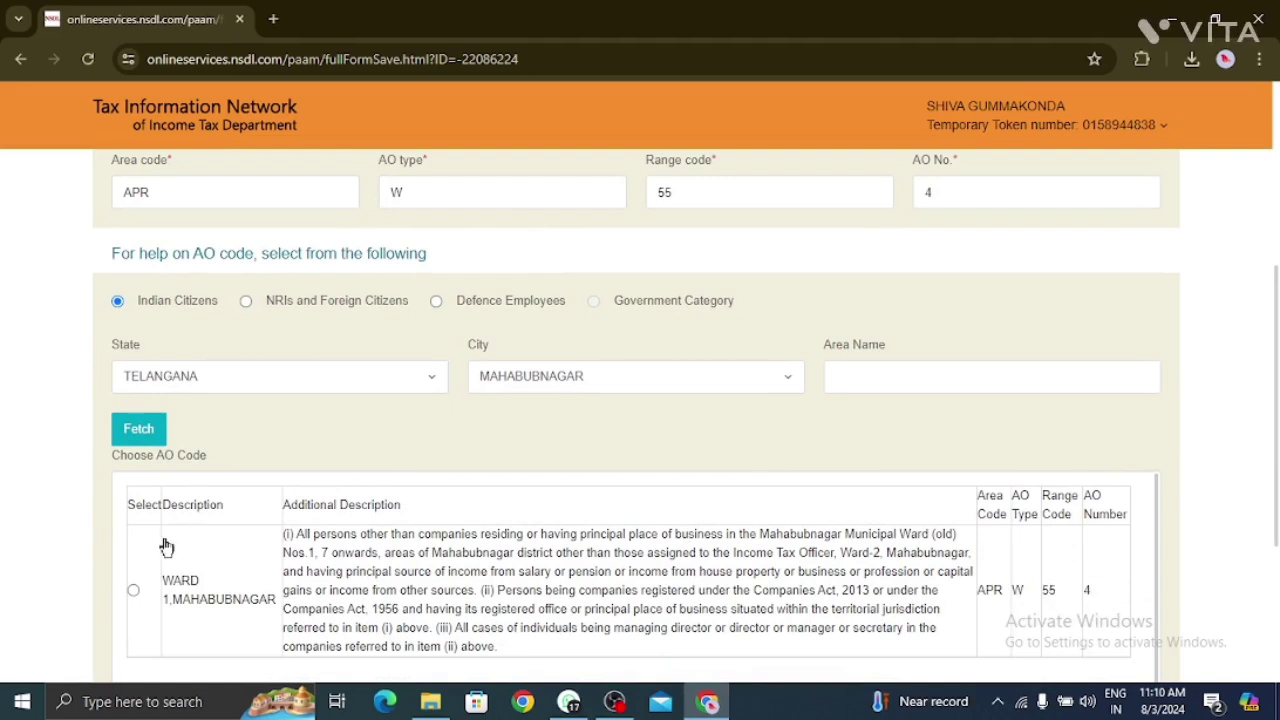
left_click(134, 591)
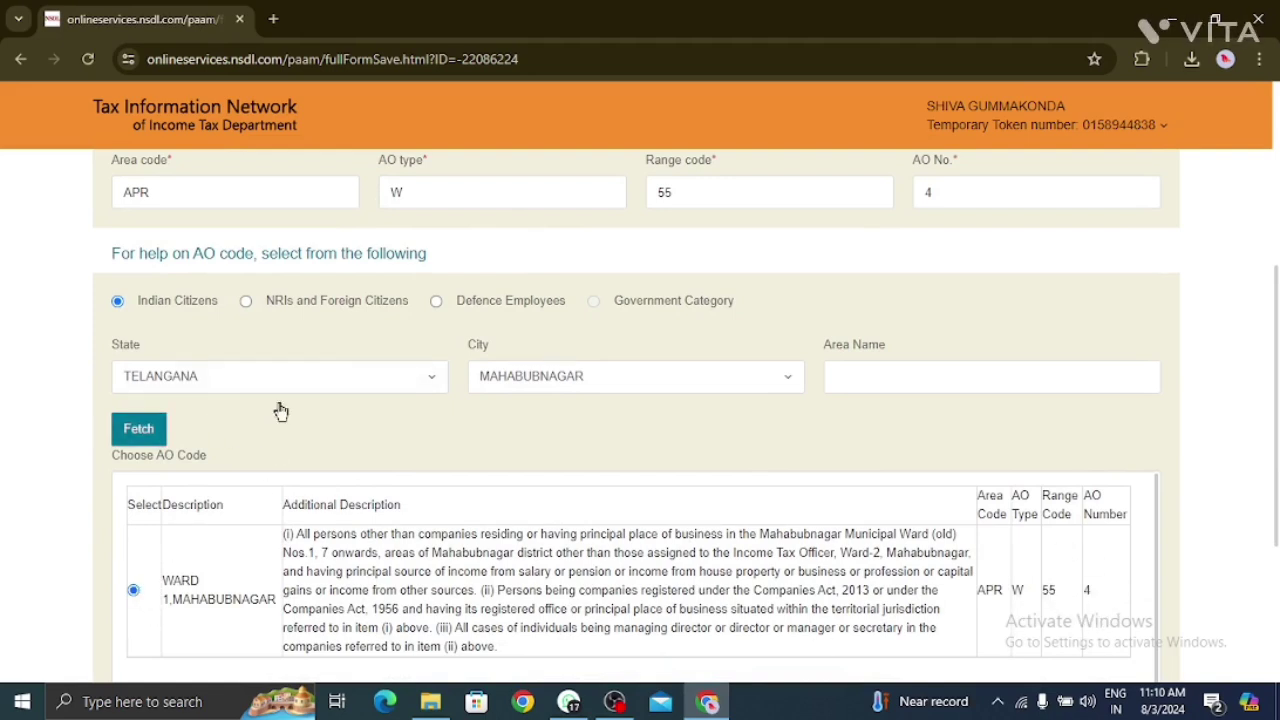
scroll(390, 440, "down", 3)
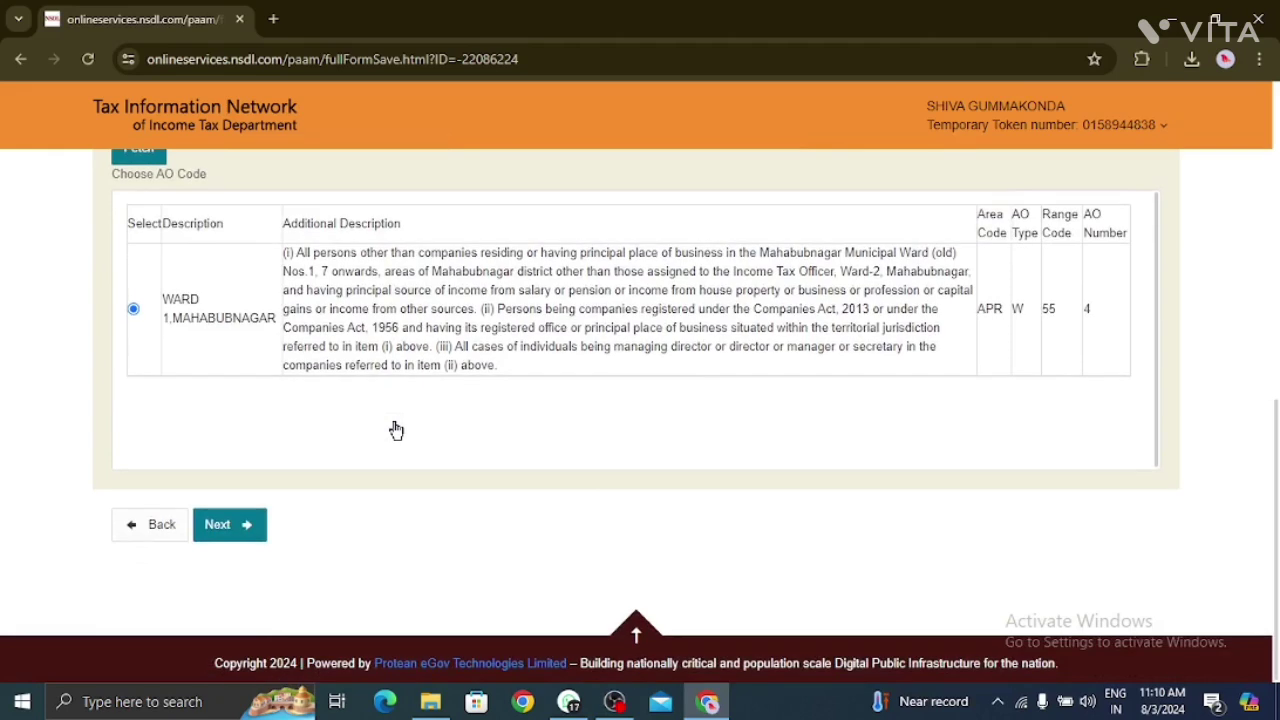
left_click(231, 533)
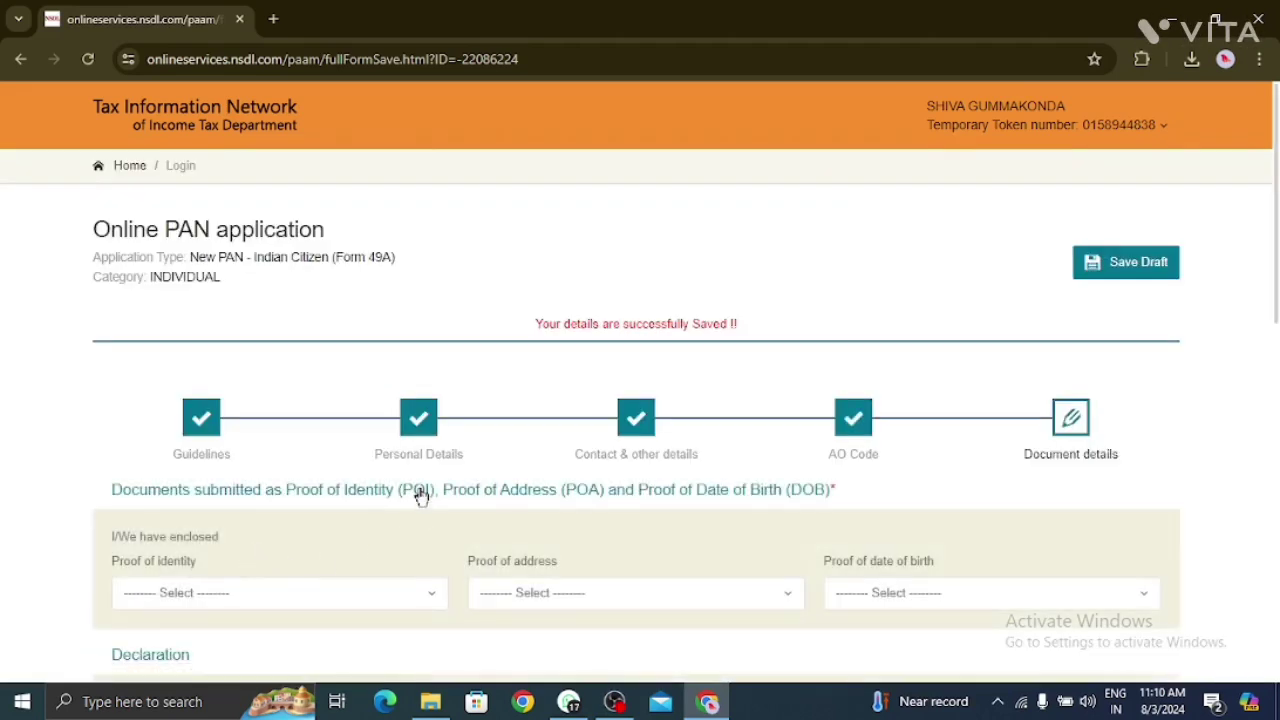
Step: Set the proof of identity to AADHAAR Card issued by the Unique Identification Authority of India and dismiss the save reminder
scroll(422, 495, "down", 2)
scroll(420, 498, "down", 1)
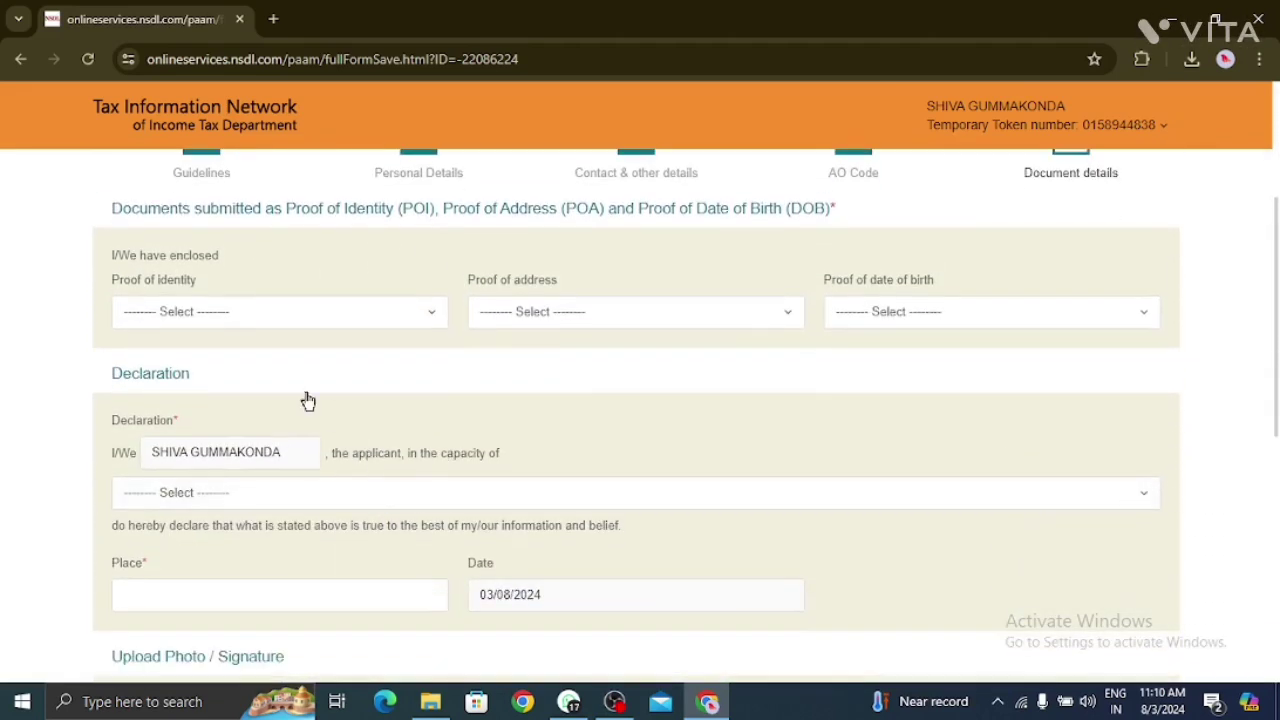
left_click(197, 313)
scroll(258, 462, "down", 2)
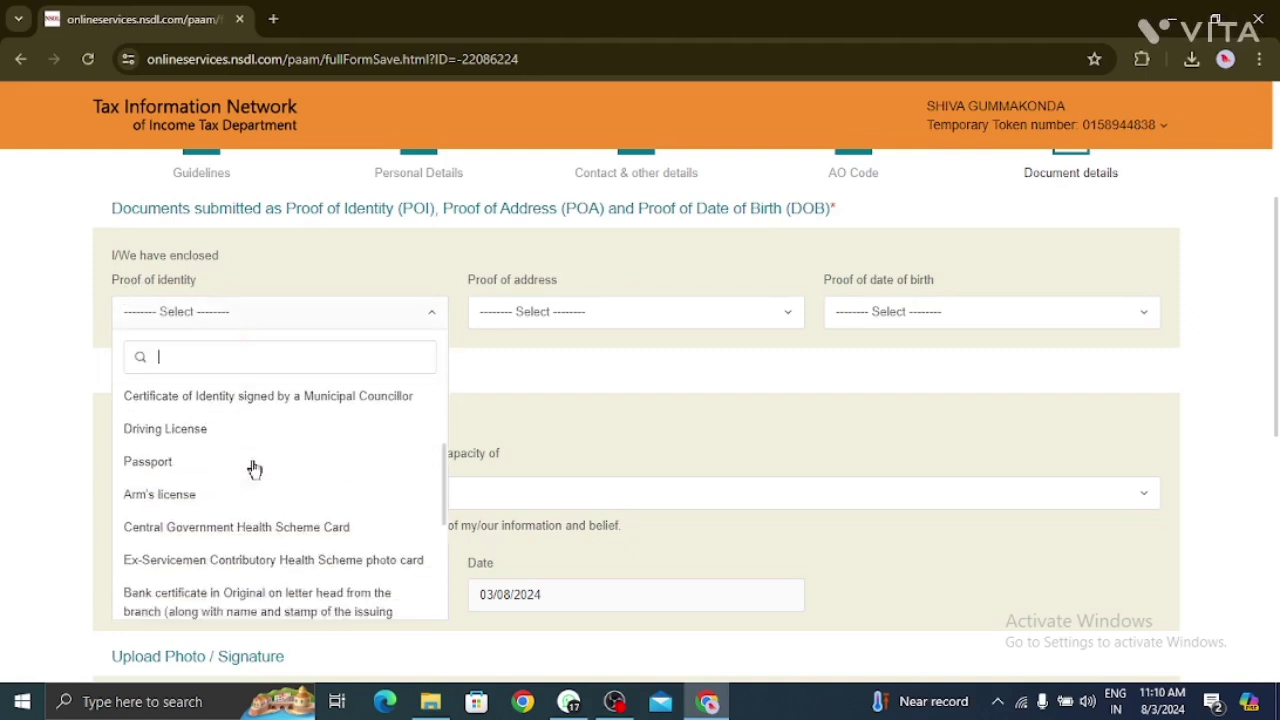
scroll(252, 468, "down", 4)
scroll(240, 495, "down", 1)
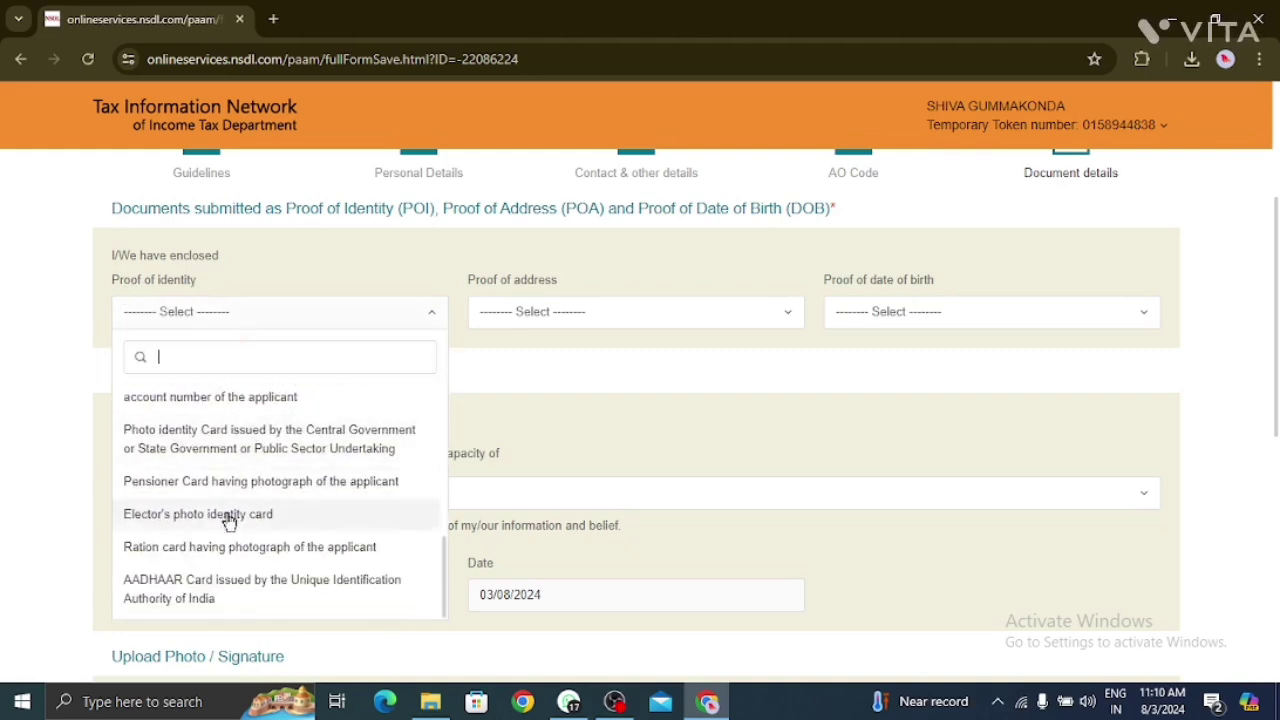
left_click(228, 592)
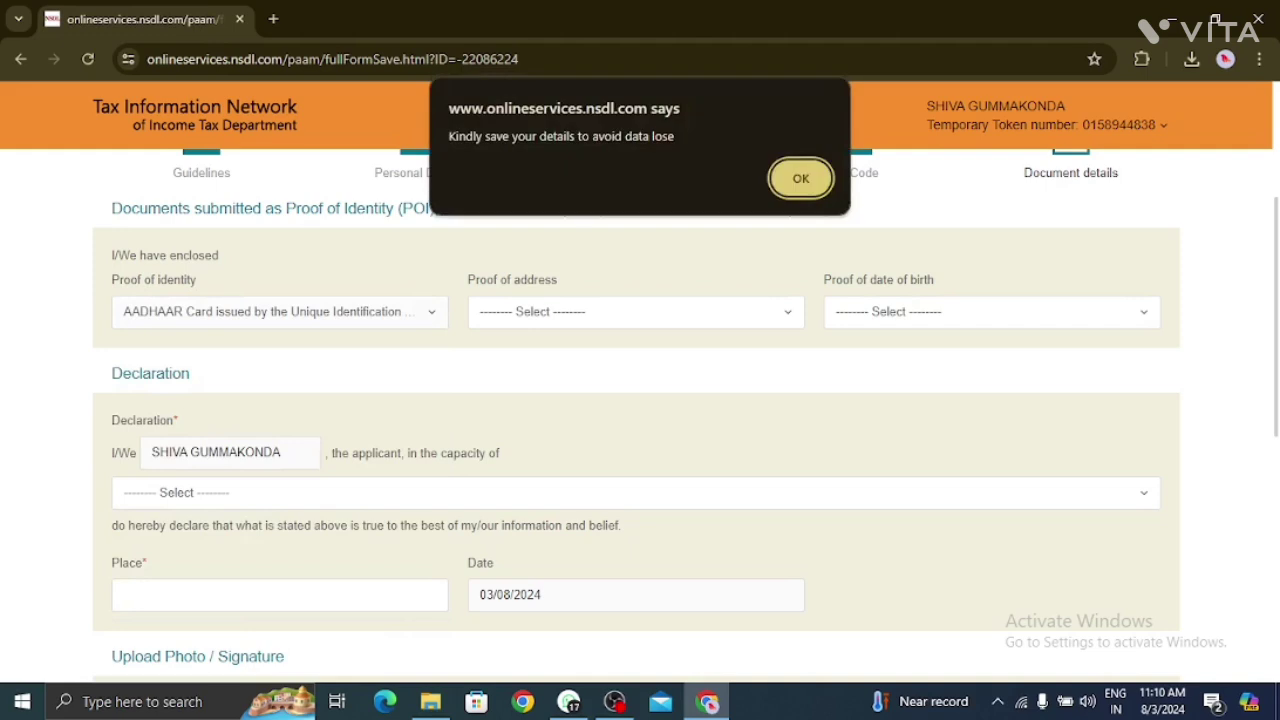
left_click(801, 180)
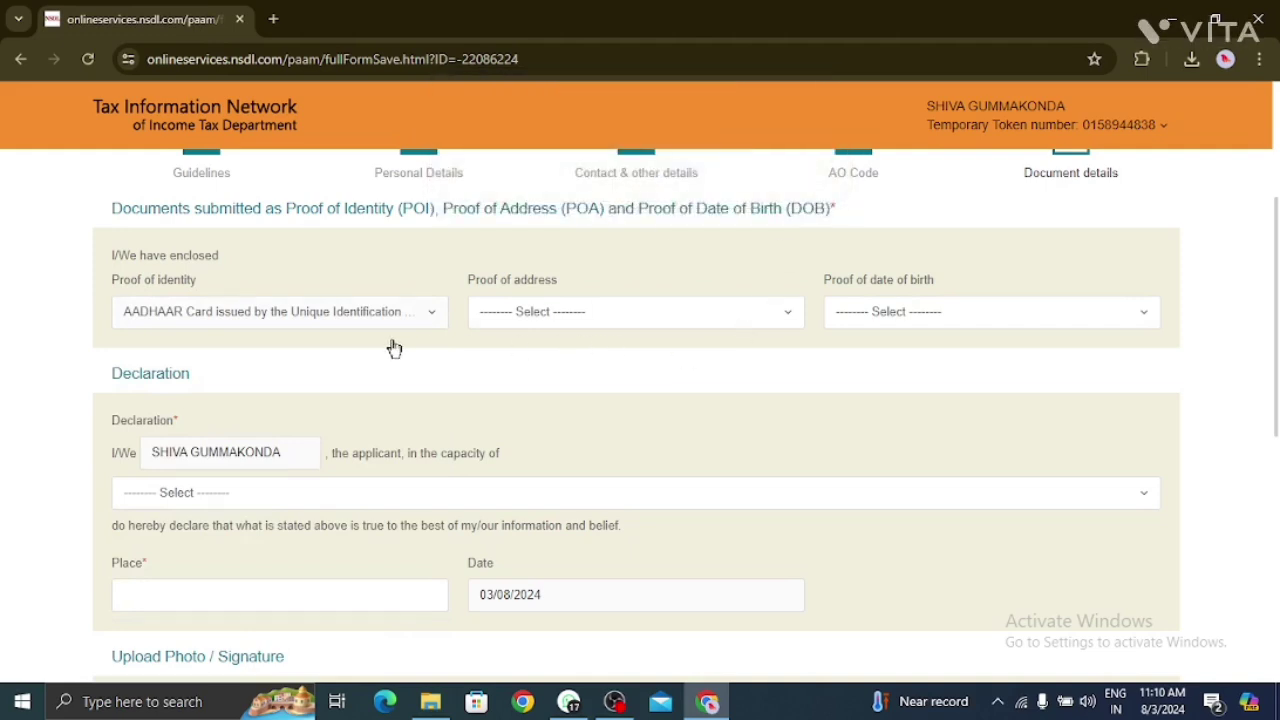
Step: Save the application as a draft, dismissing the alert and repeating the save
scroll(610, 428, "up", 4)
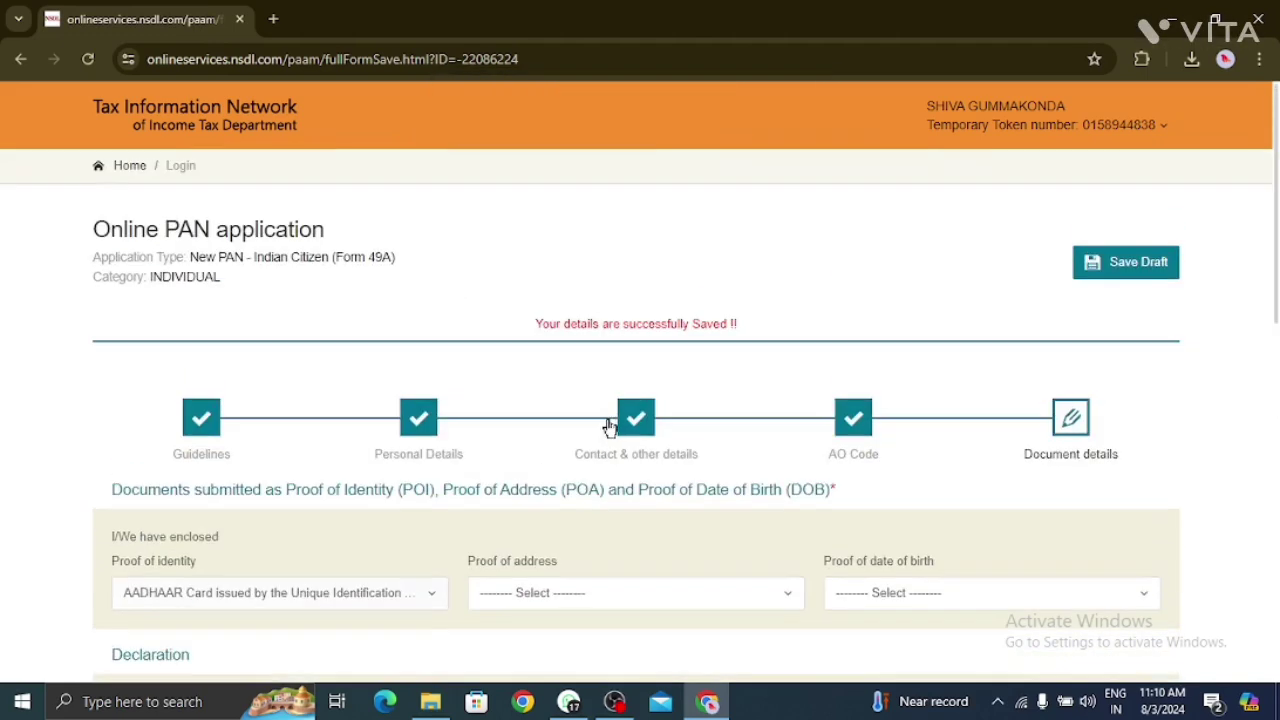
left_click(1128, 268)
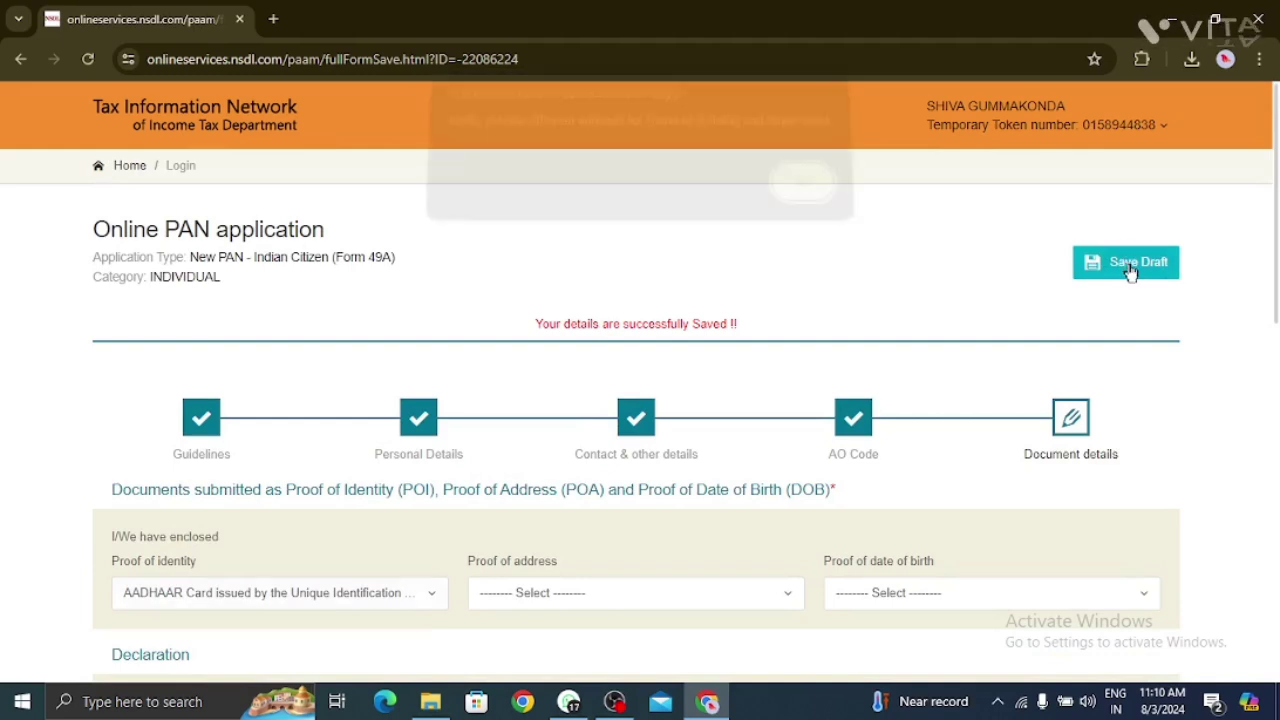
left_click(806, 198)
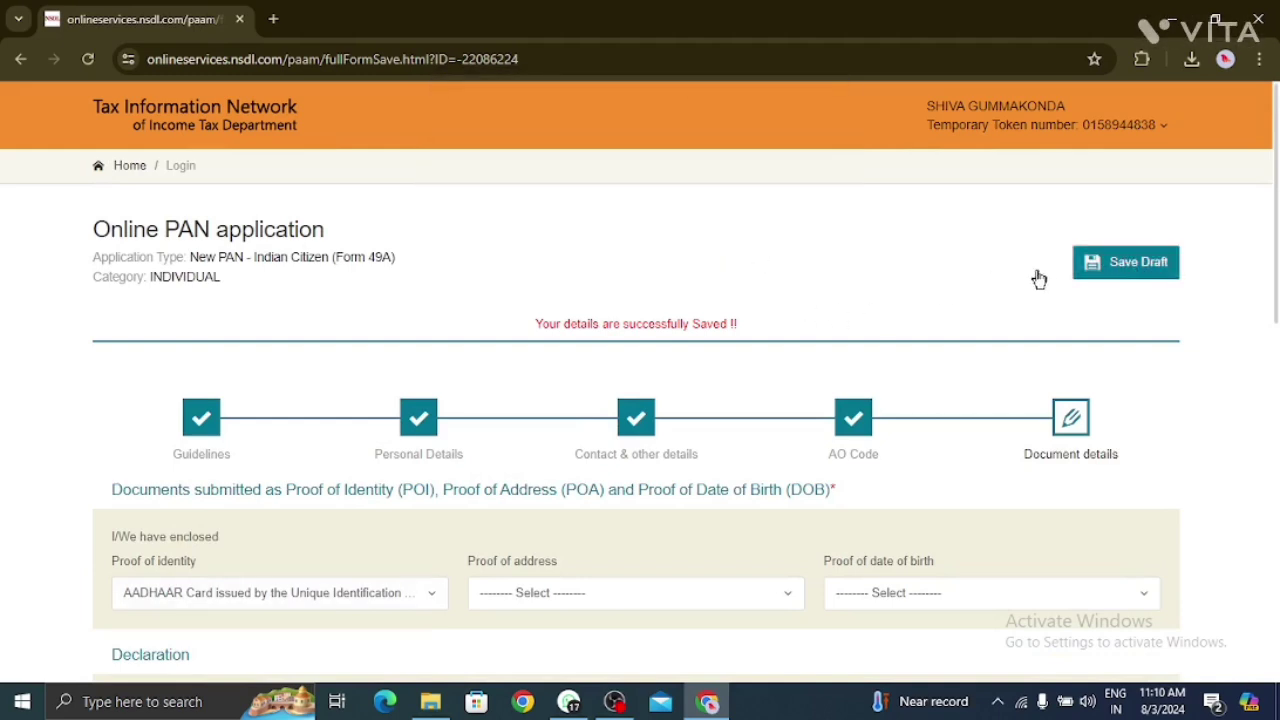
left_click(1120, 270)
Step: Set the proof of address to AADHAAR Card issued by the Unique Identification Authority of India
scroll(560, 497, "down", 2)
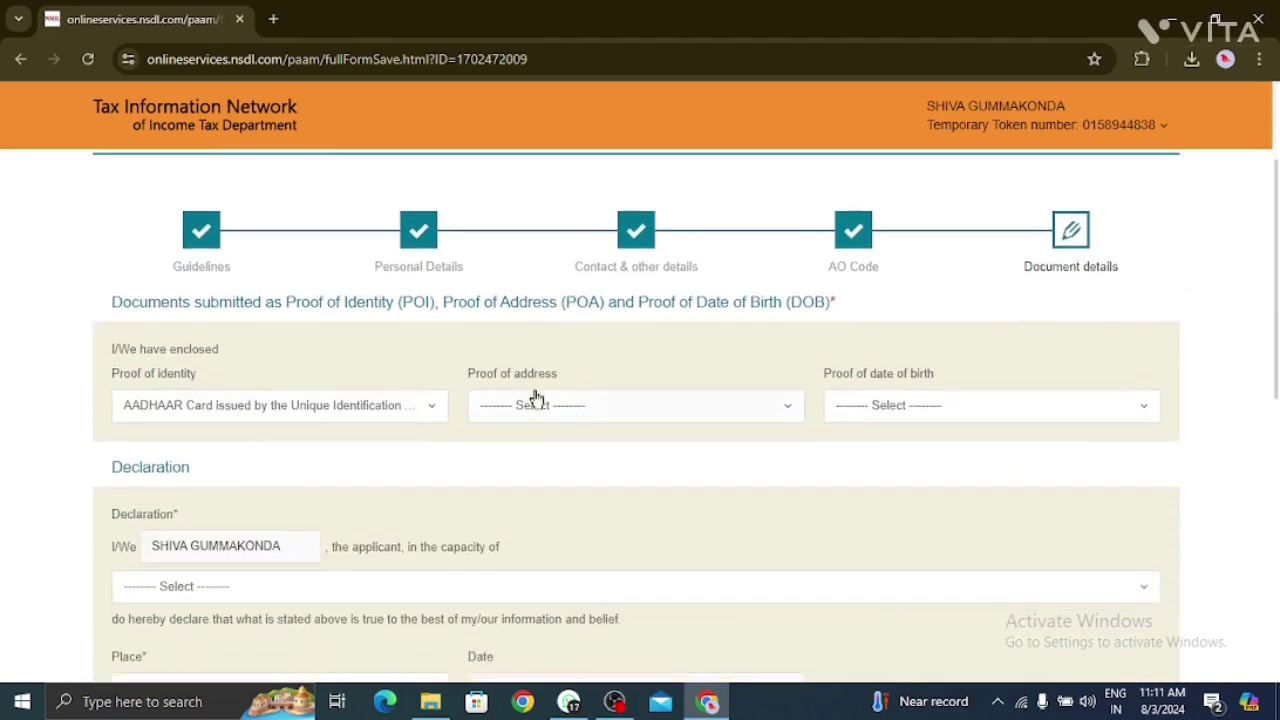
left_click(588, 415)
scroll(586, 286, "down", 3)
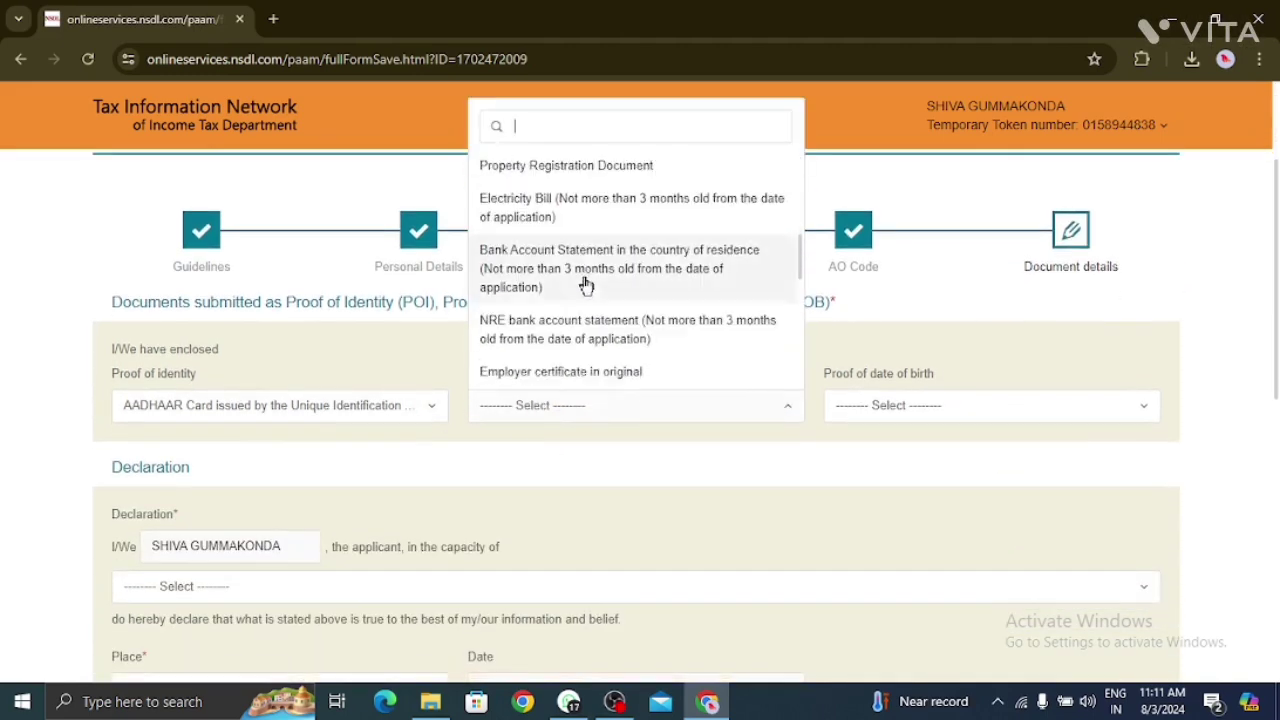
scroll(586, 286, "down", 8)
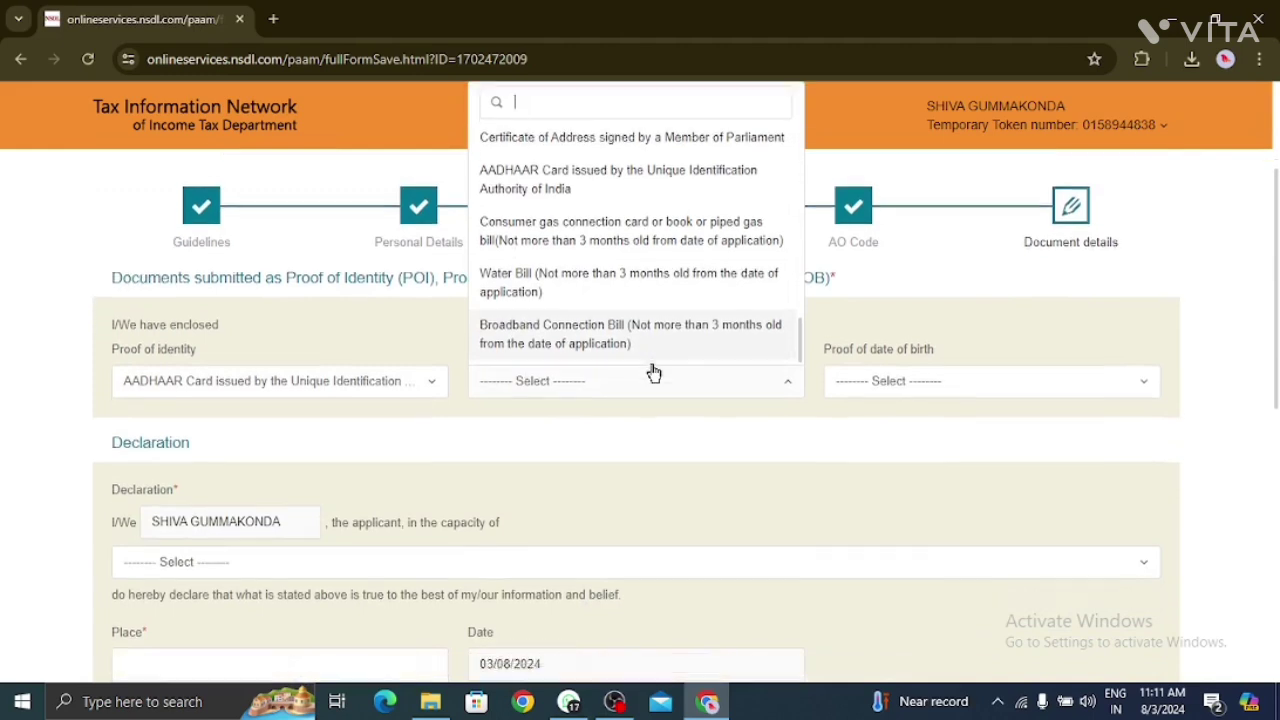
scroll(652, 373, "down", 2)
left_click(590, 340)
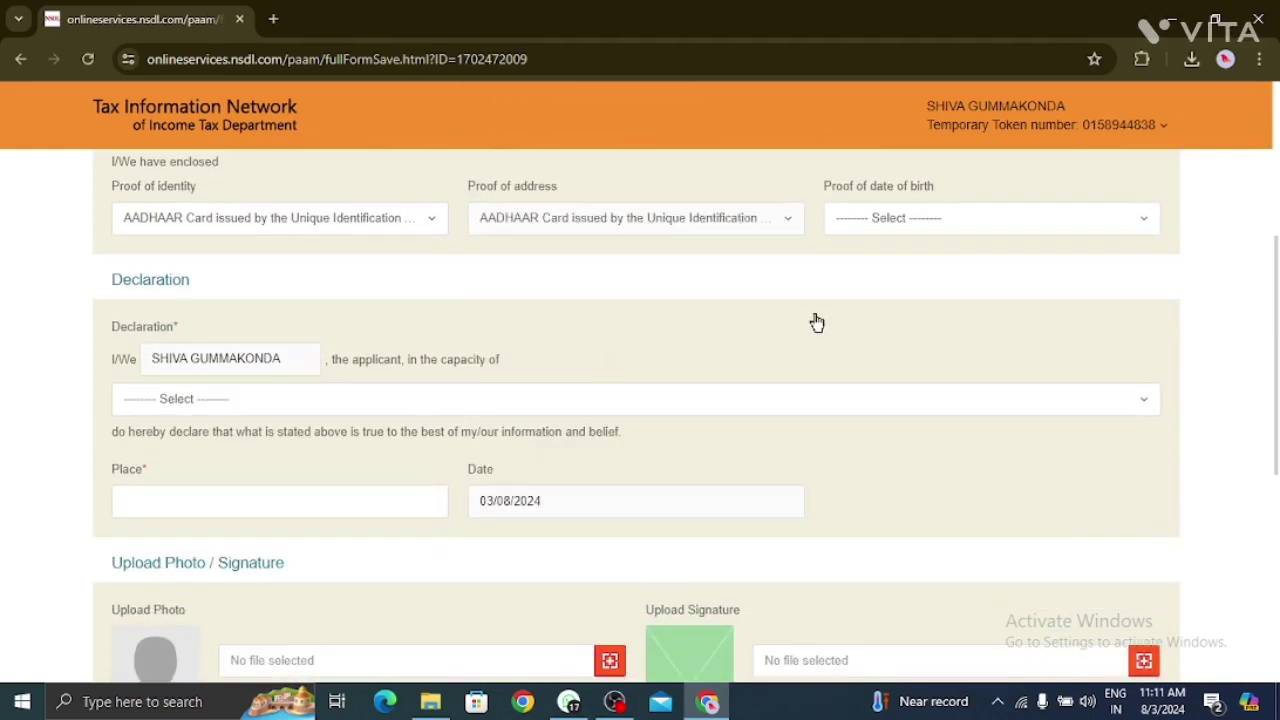
Step: Set the proof of date of birth to AADHAAR Card issued by the Unique Identification Authority
scroll(817, 322, "up", 2)
left_click(920, 412)
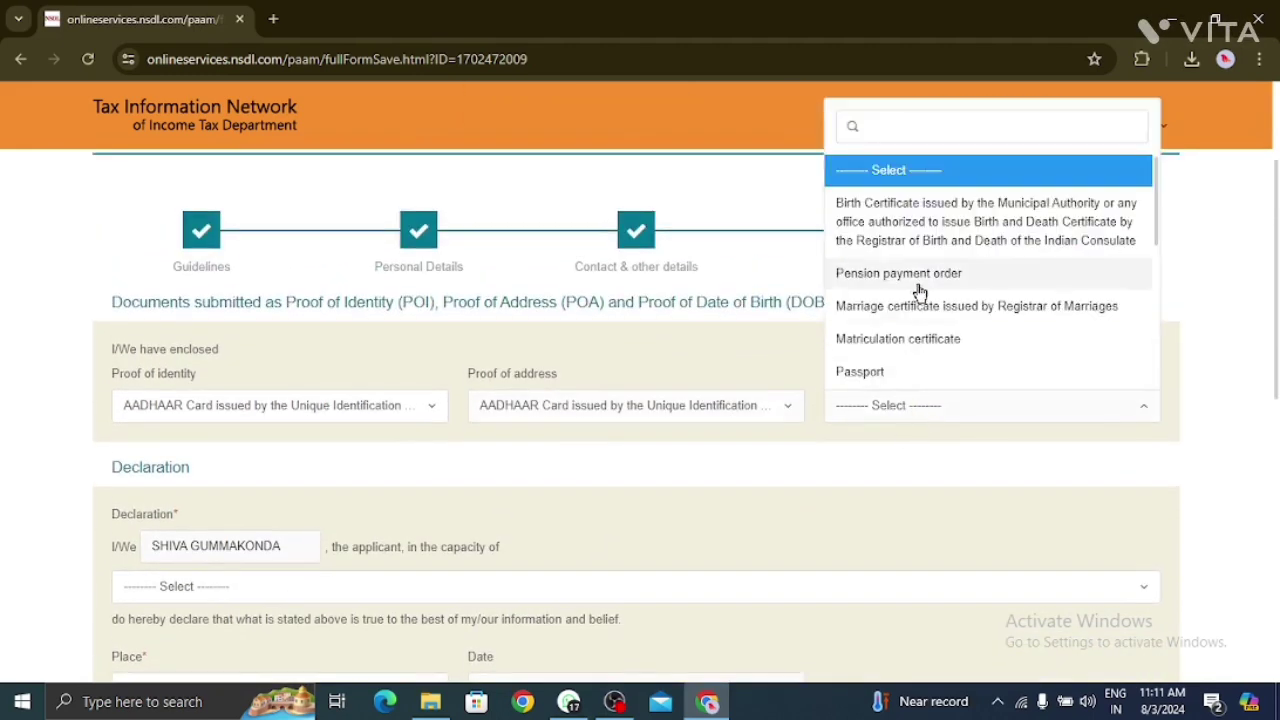
scroll(920, 292, "down", 3)
left_click(886, 289)
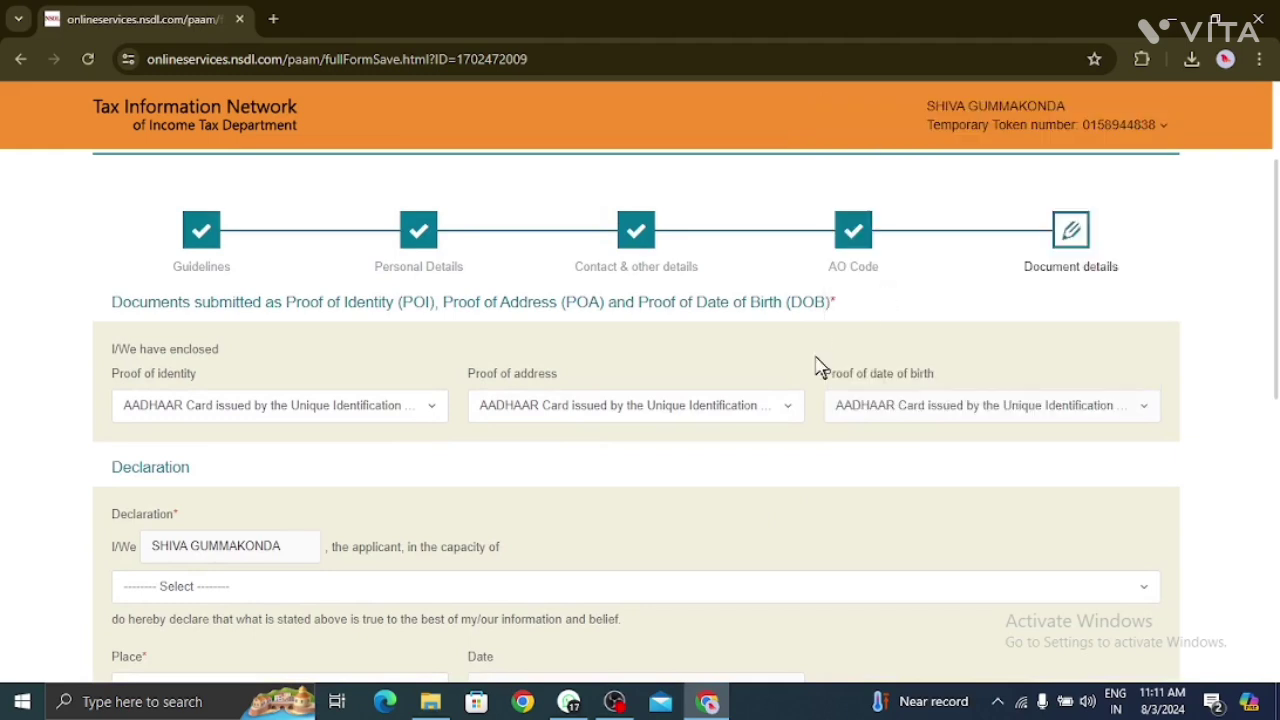
Step: Set the applicant's capacity in the declaration to Himself/Herself
scroll(637, 455, "down", 2)
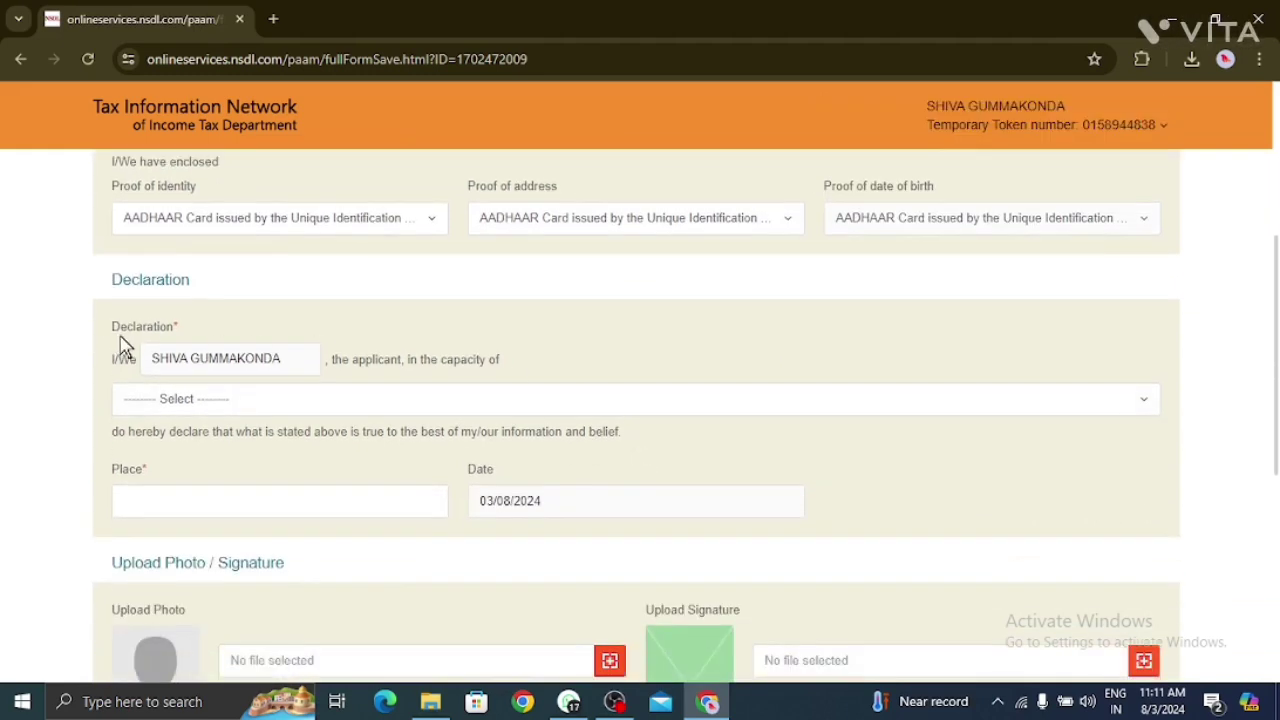
left_click(288, 407)
left_click(229, 467)
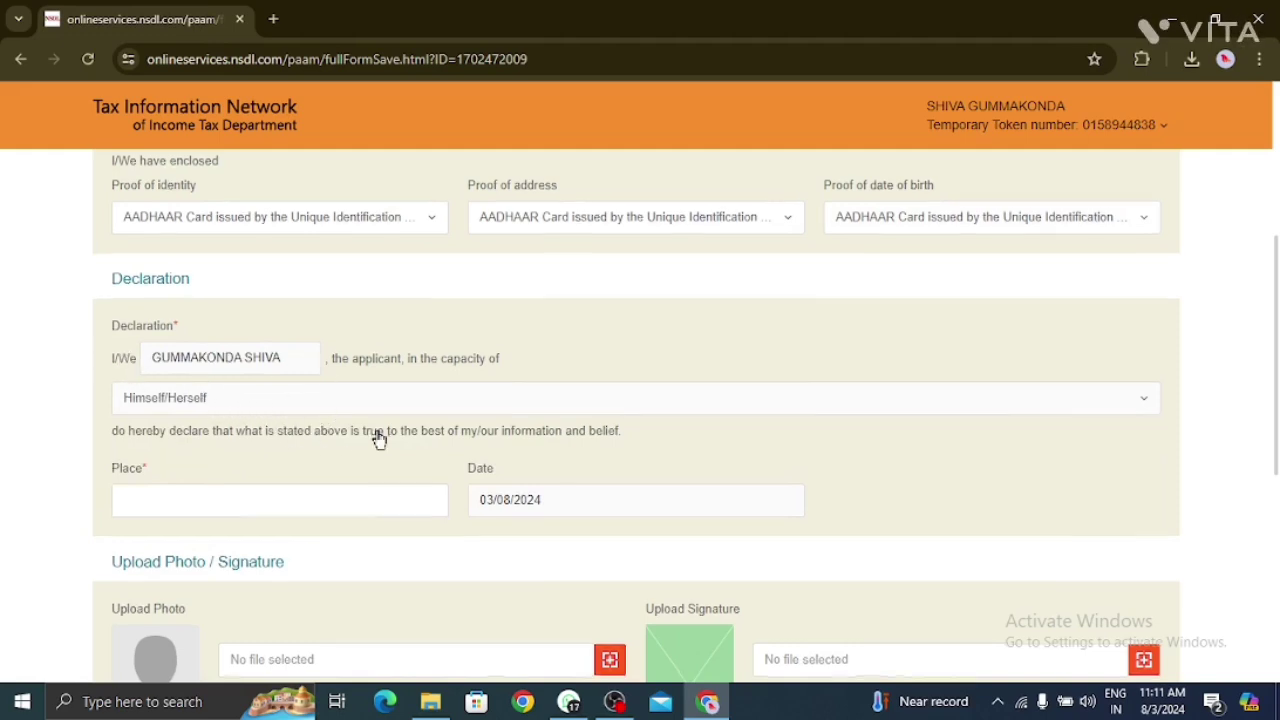
Step: Examine the format and size requirements for the photo, signature and supporting document uploads
scroll(377, 431, "down", 1)
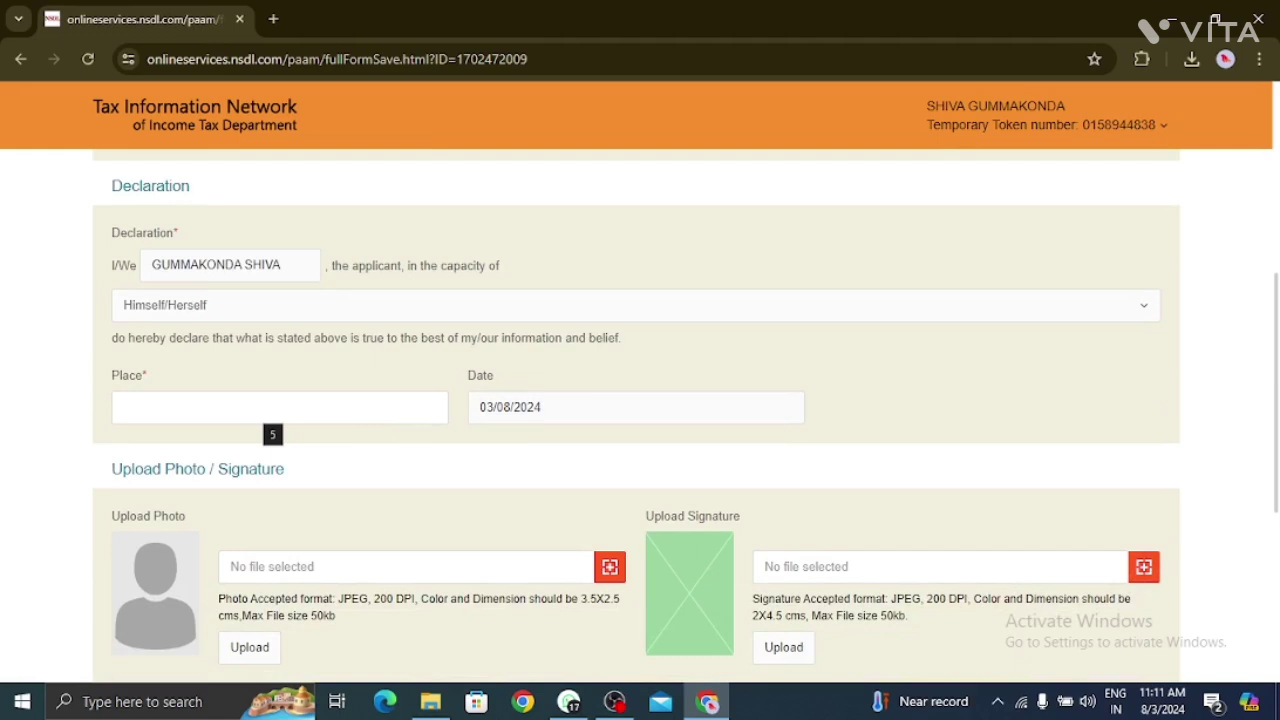
scroll(306, 420, "down", 2)
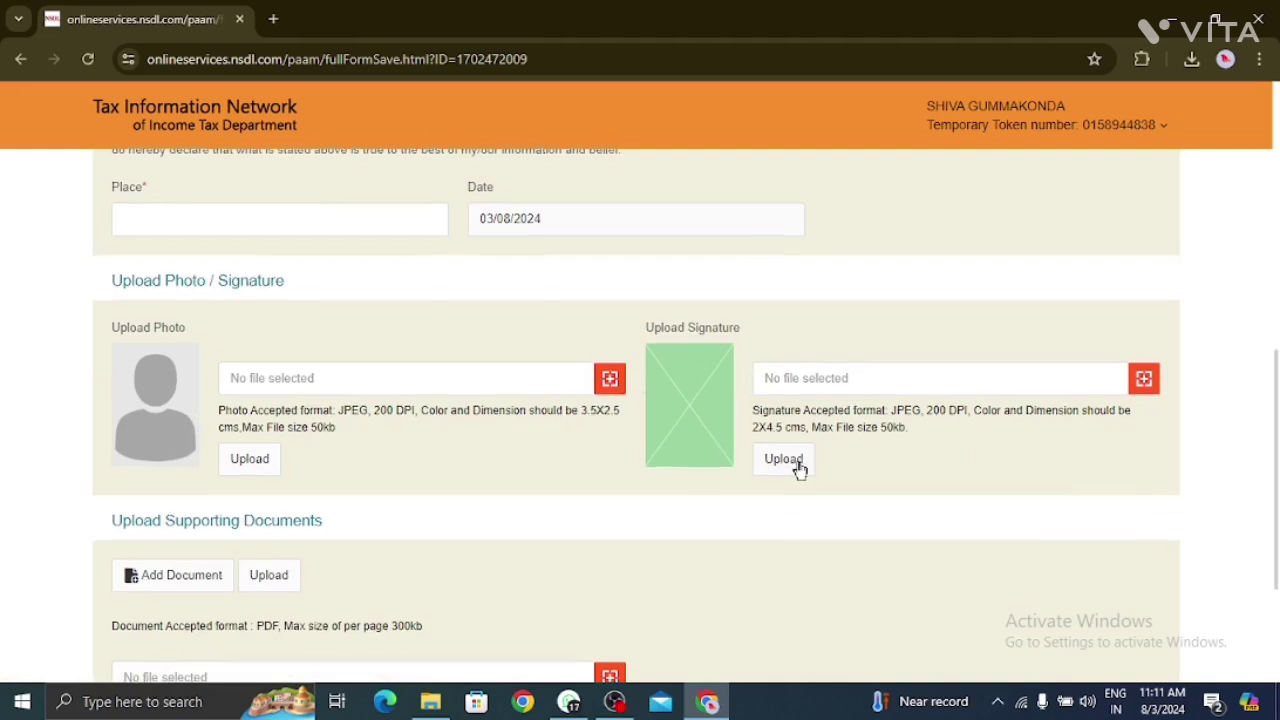
scroll(626, 423, "down", 1)
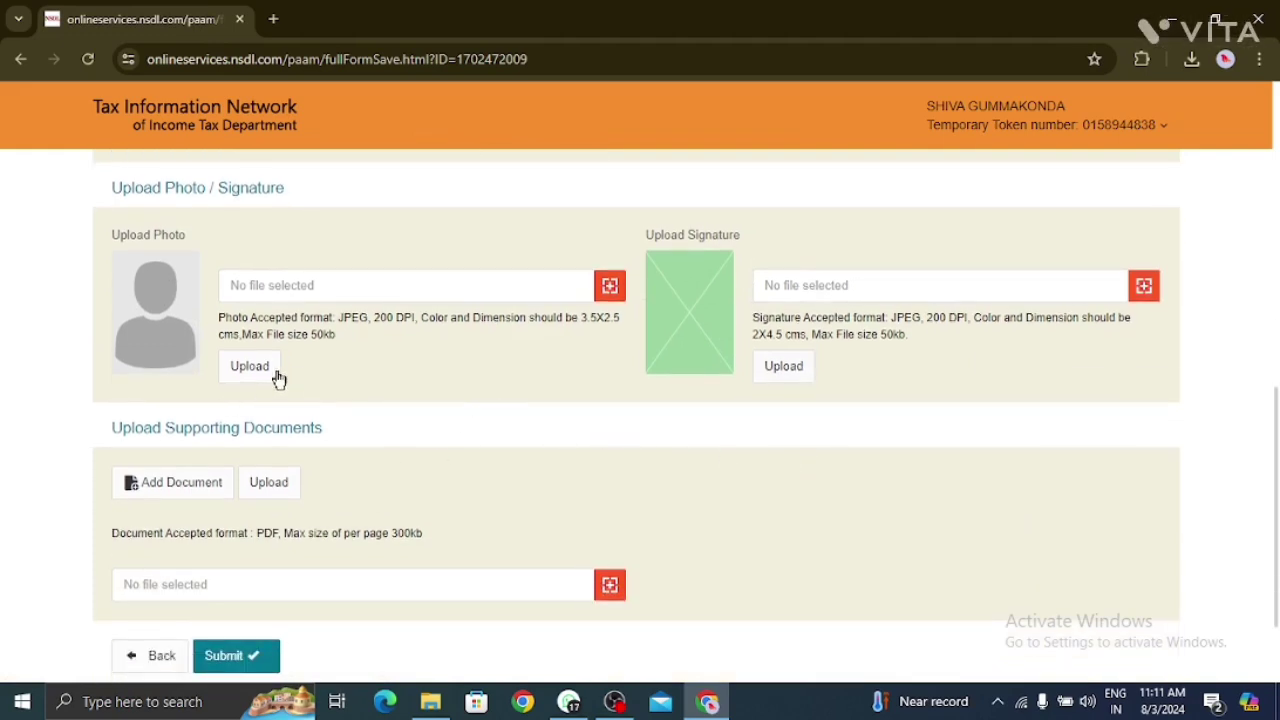
scroll(377, 426, "down", 1)
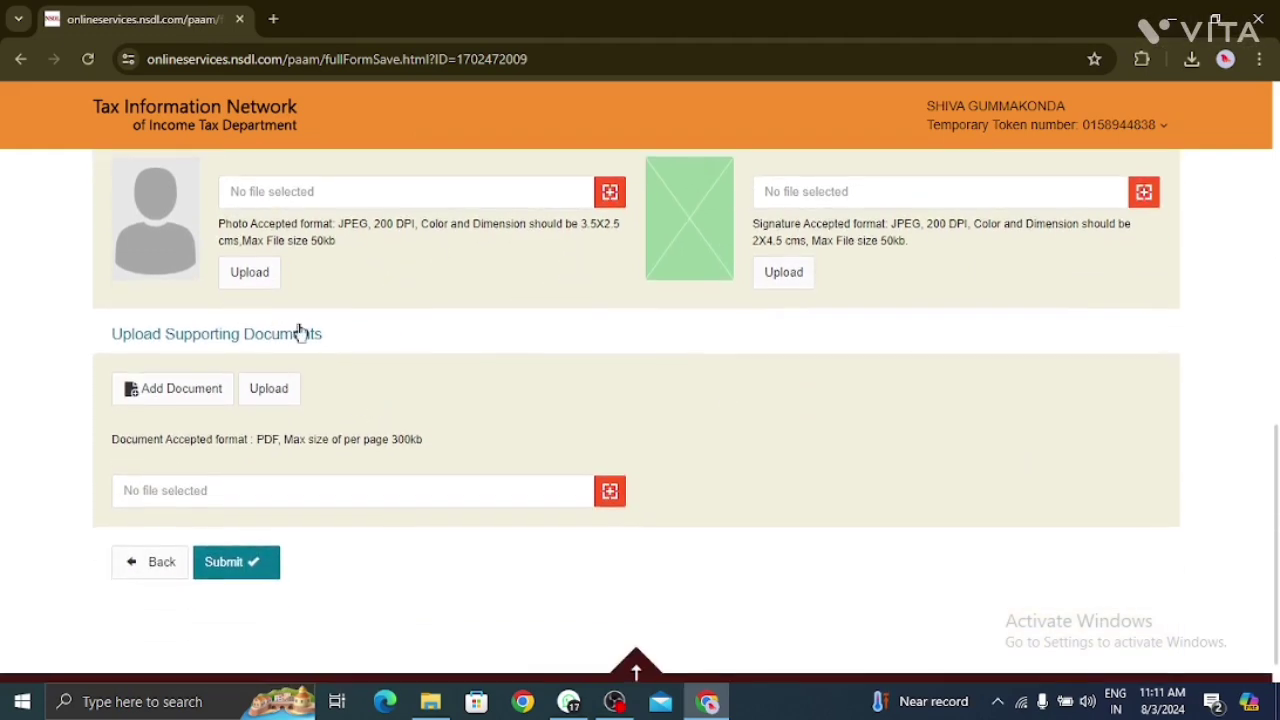
scroll(405, 380, "up", 8)
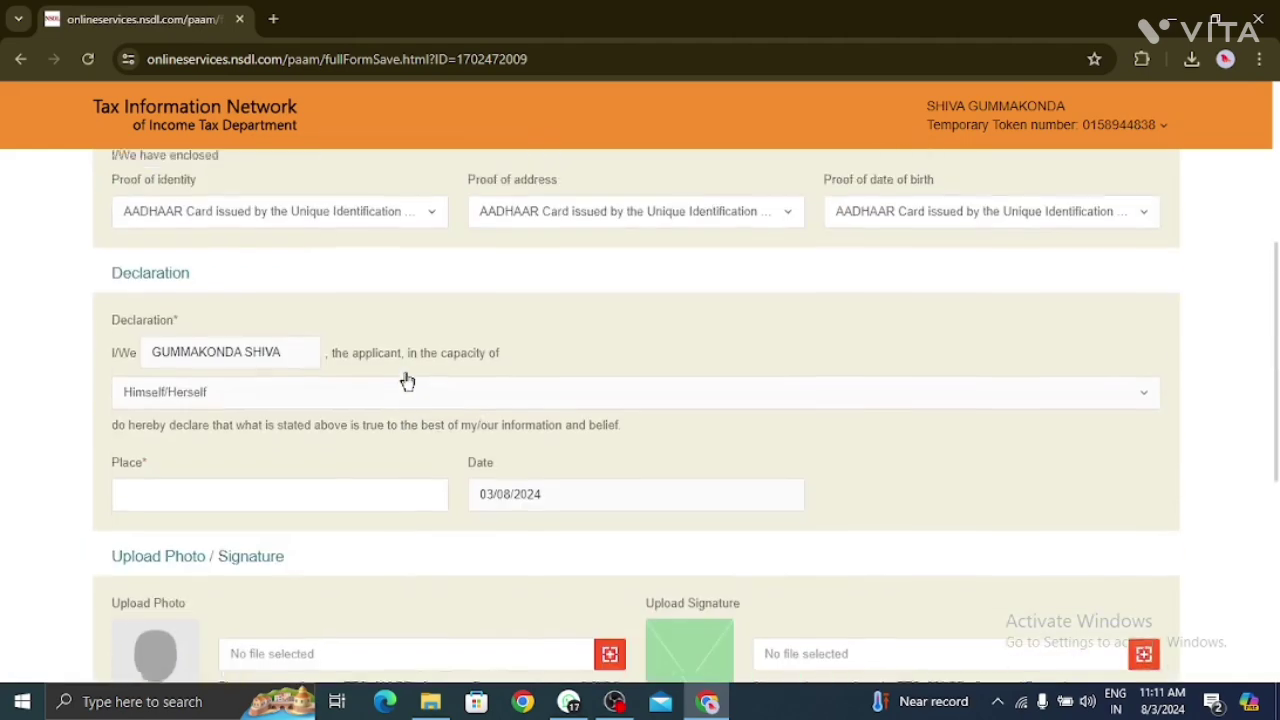
scroll(157, 313, "down", 2)
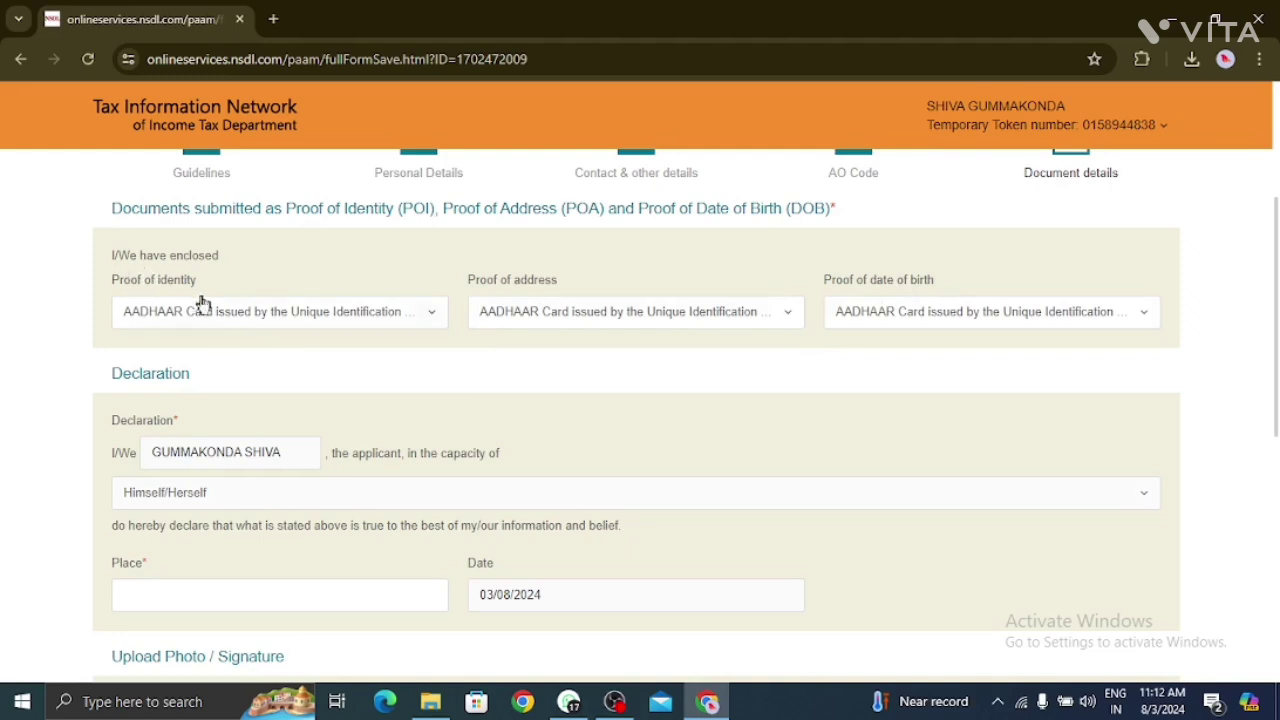
Step: Add two more file fields under the supporting documents and submit the application
scroll(357, 276, "down", 2)
scroll(357, 276, "down", 4)
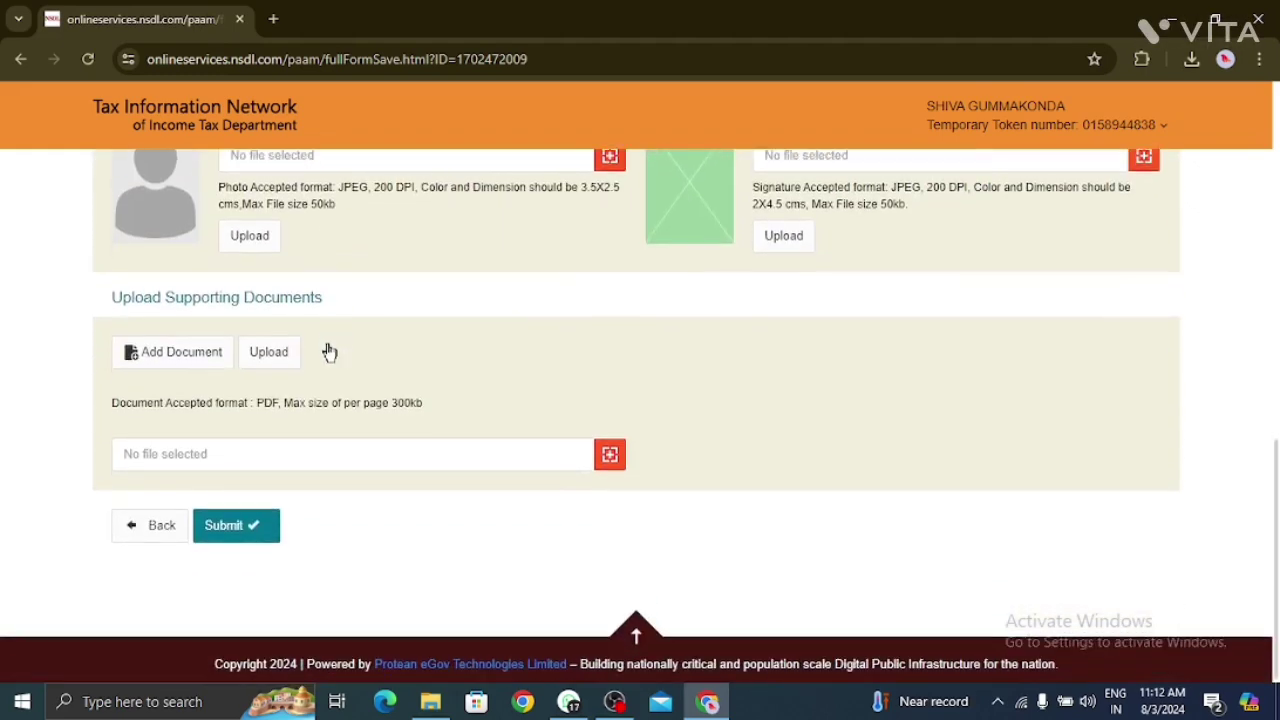
left_click(183, 353)
left_click(183, 353)
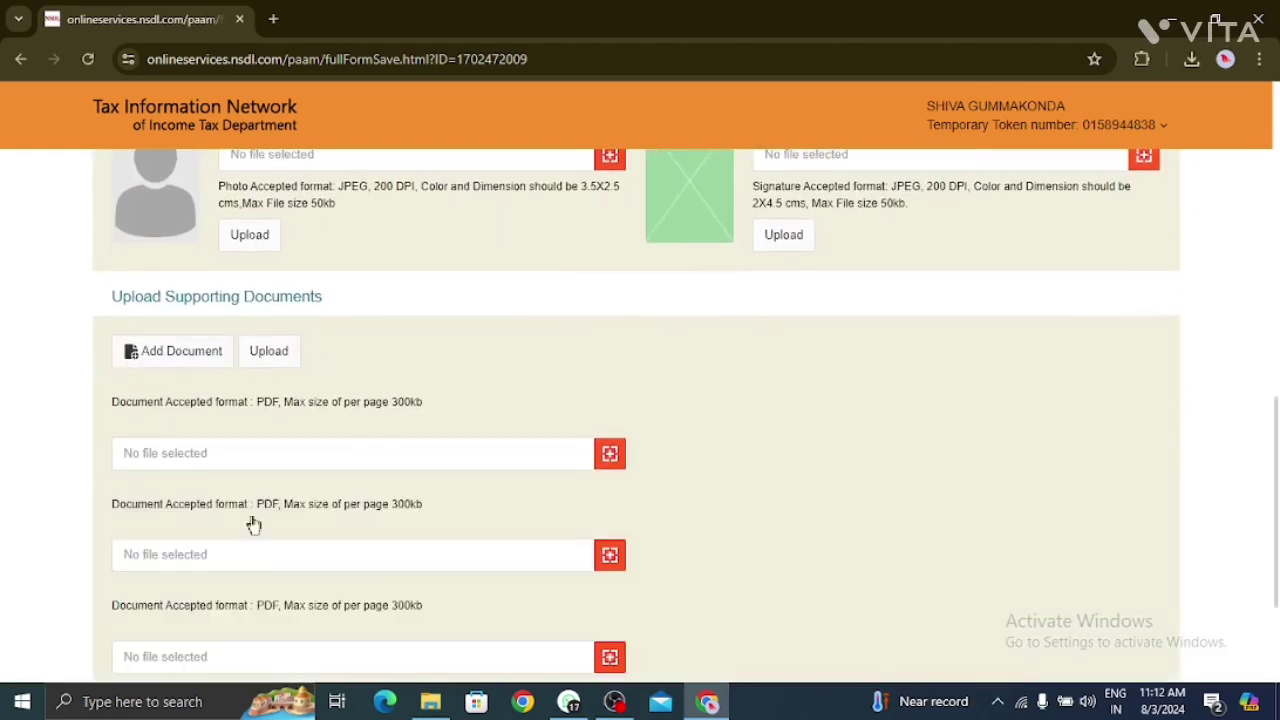
scroll(480, 443, "down", 2)
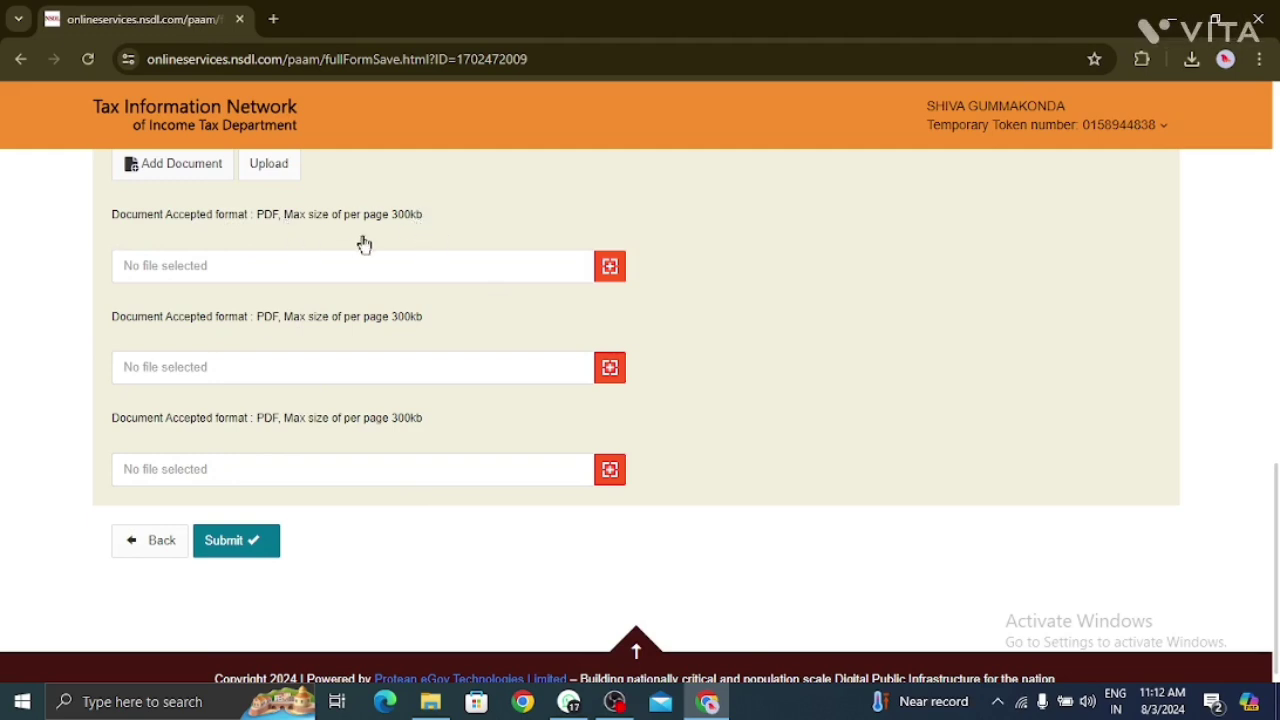
scroll(366, 250, "up", 1)
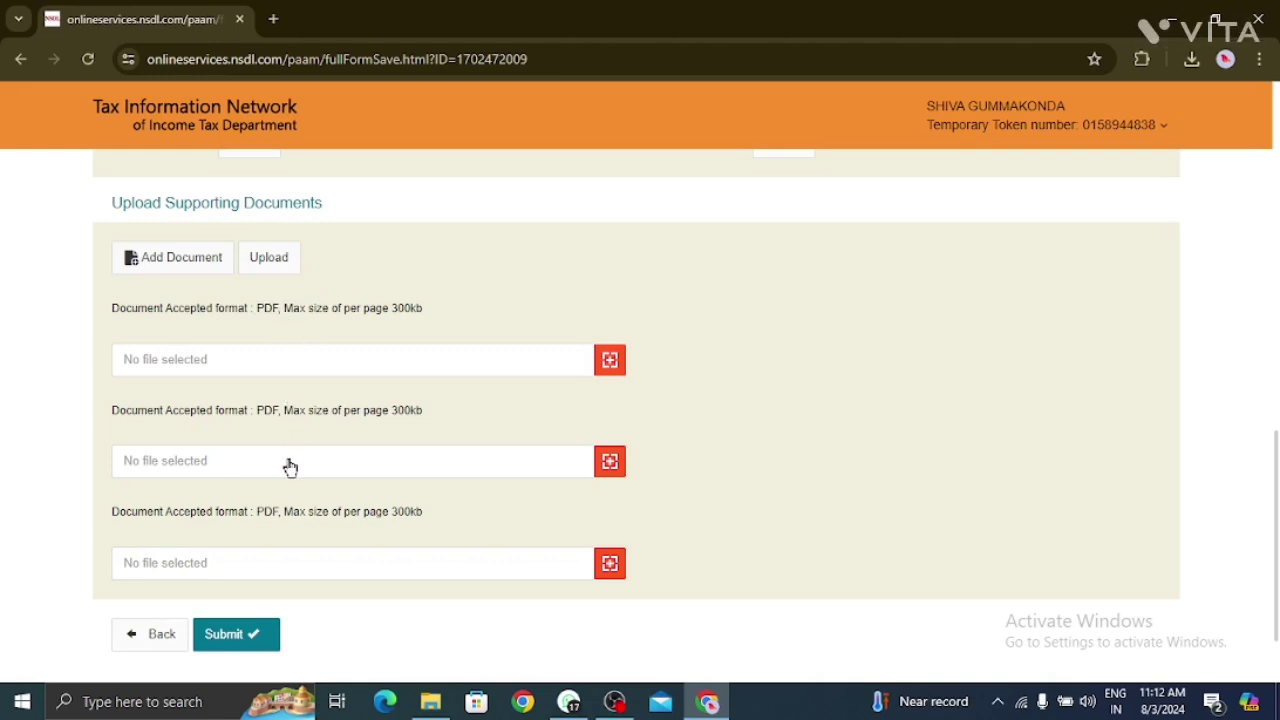
left_click(236, 634)
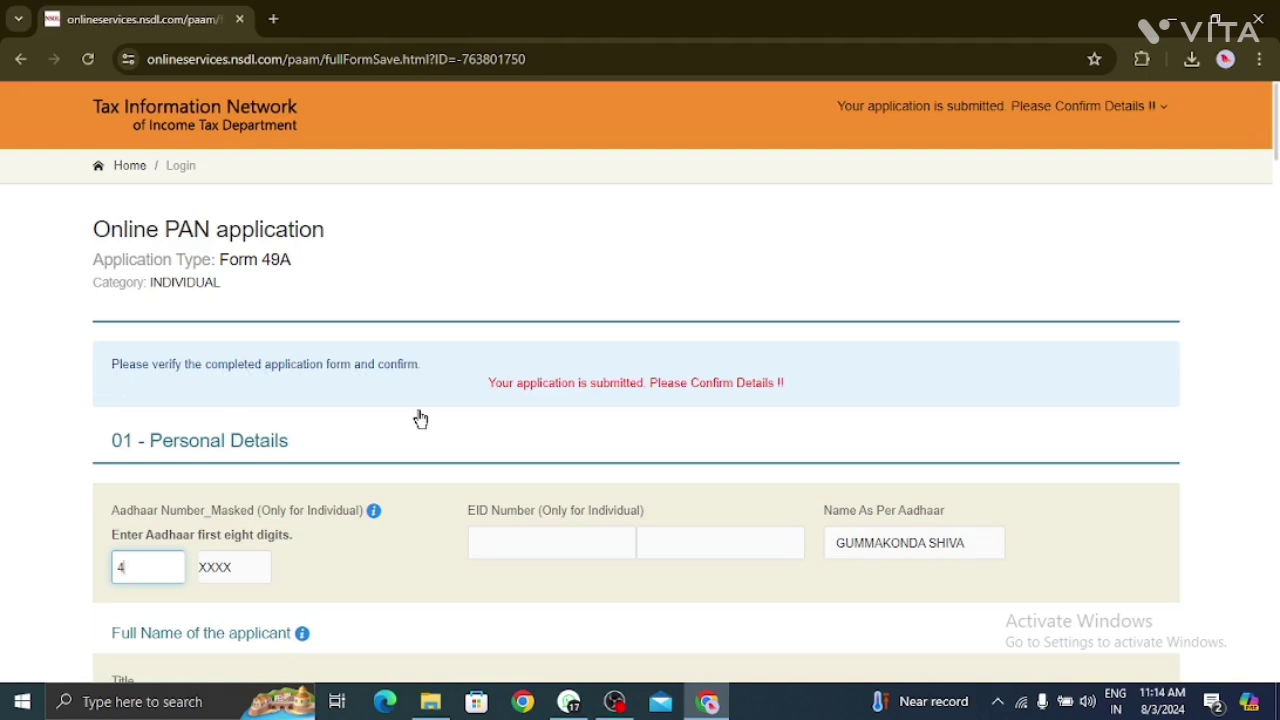
Step: Clear the field for the first eight Aadhaar digits and review the completed application form
key("BackSpace")
scroll(797, 575, "down", 8)
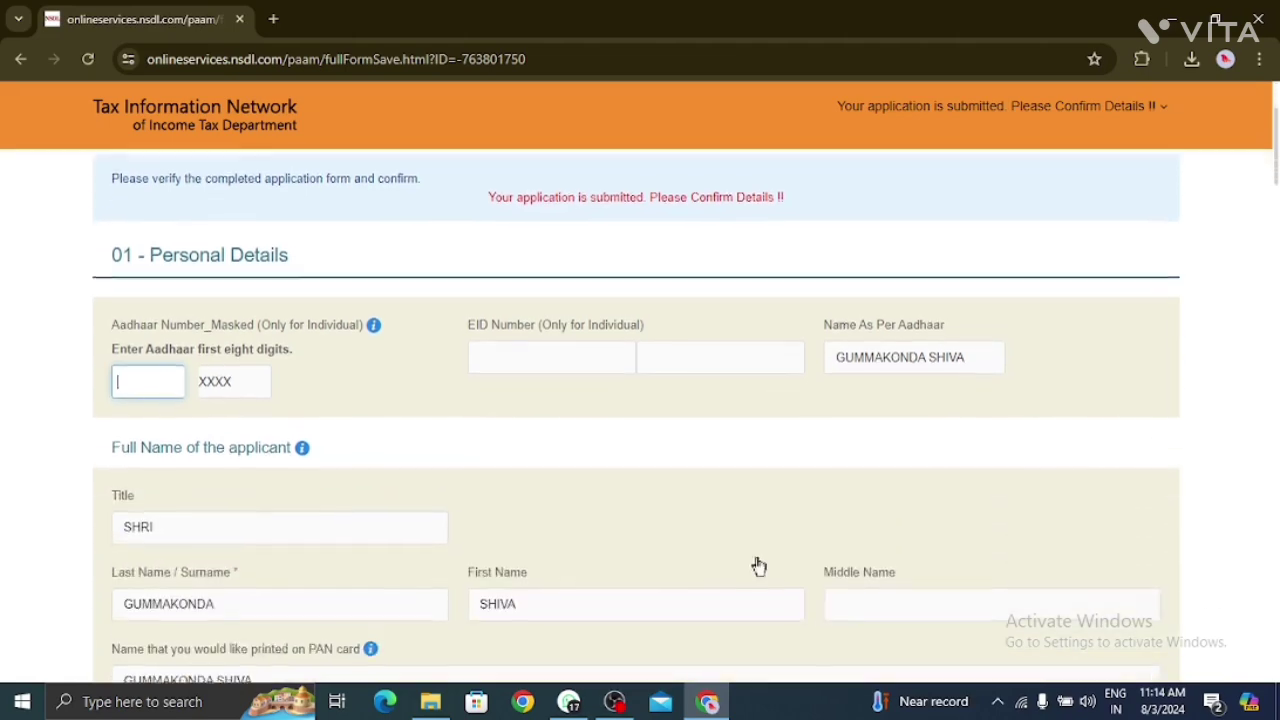
scroll(651, 552, "down", 20)
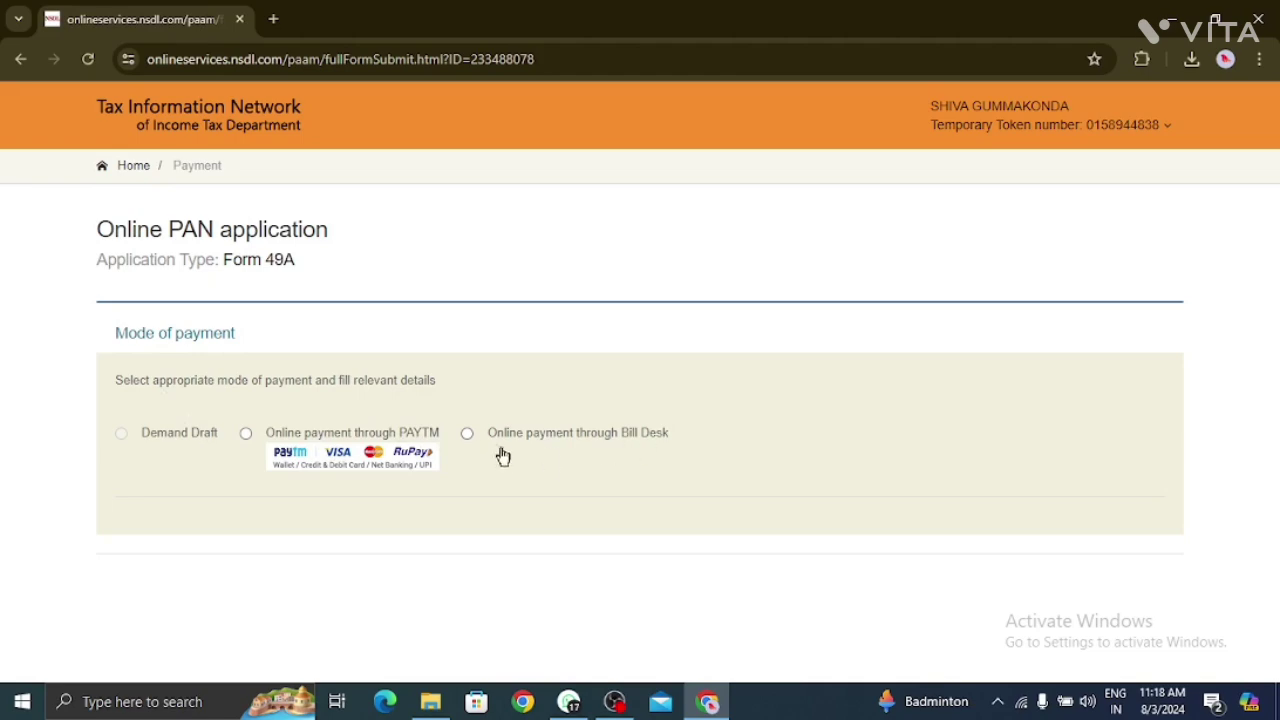
Step: Choose online payment through Bill Desk as the mode of payment and check the payment charges
left_click(467, 433)
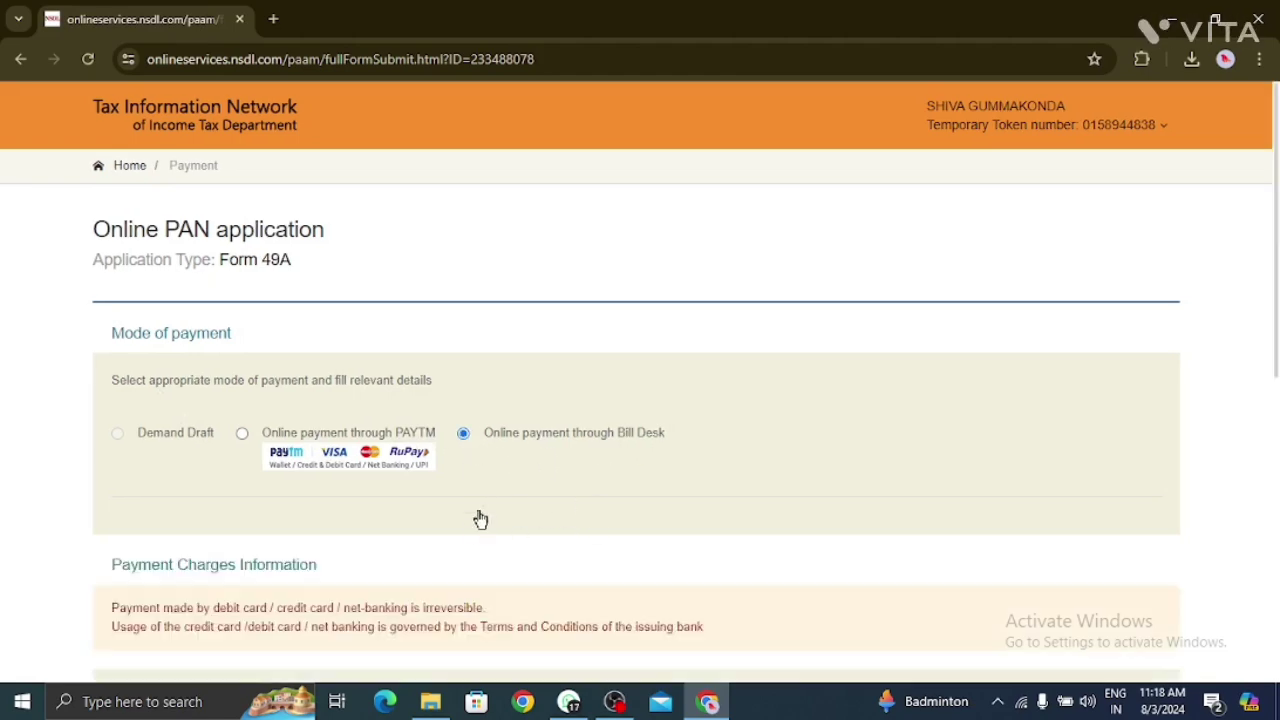
scroll(480, 519, "down", 2)
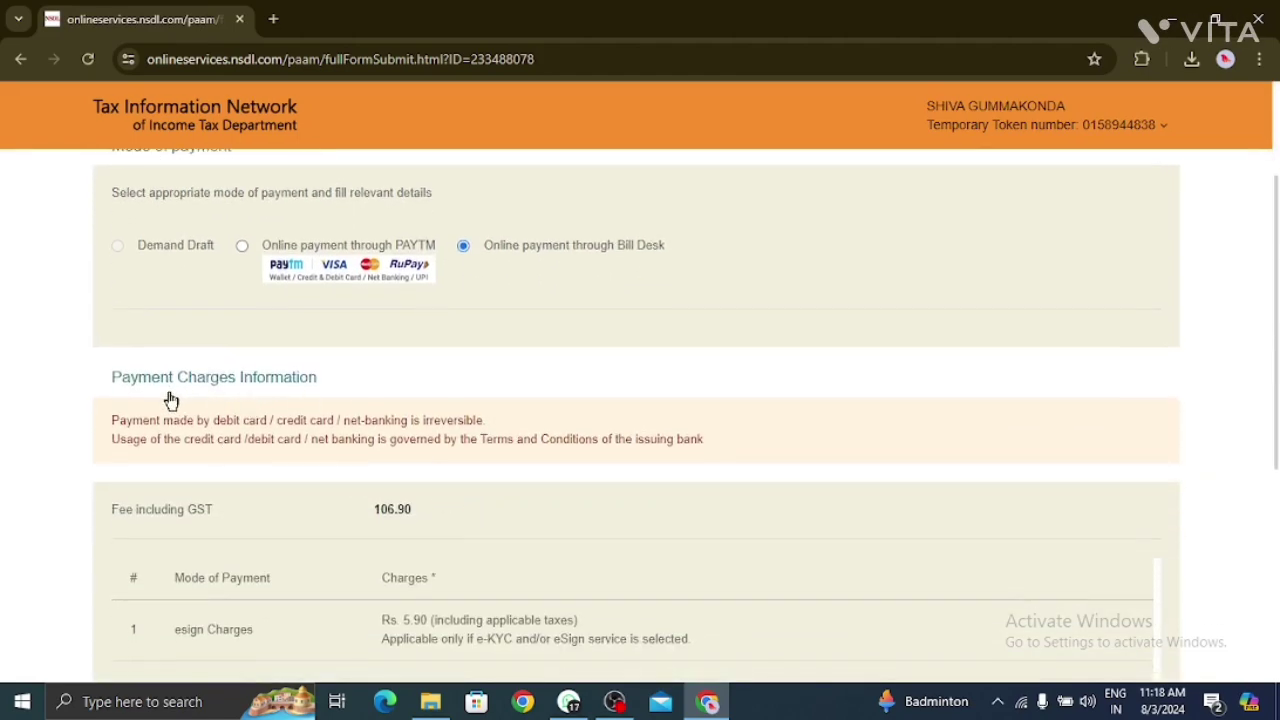
scroll(345, 434, "down", 4)
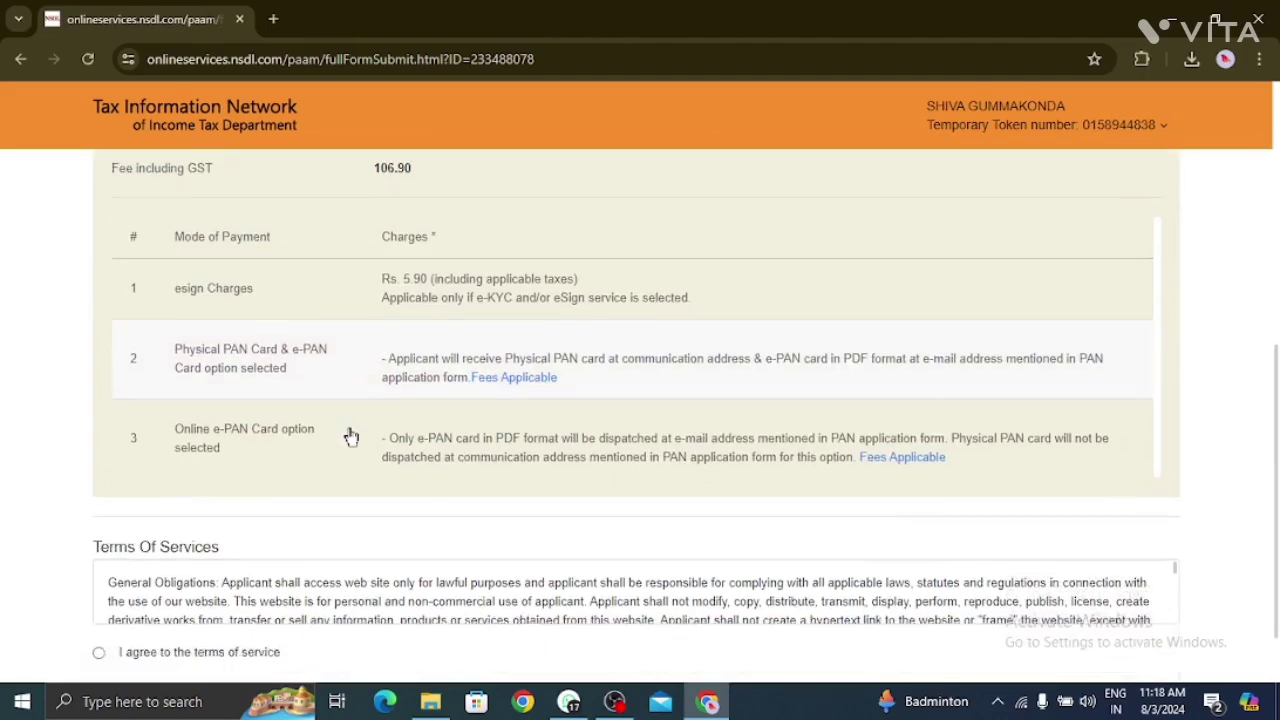
scroll(346, 306, "up", 2)
Step: Agree to the terms of service and proceed to the payment confirmation
scroll(363, 400, "down", 3)
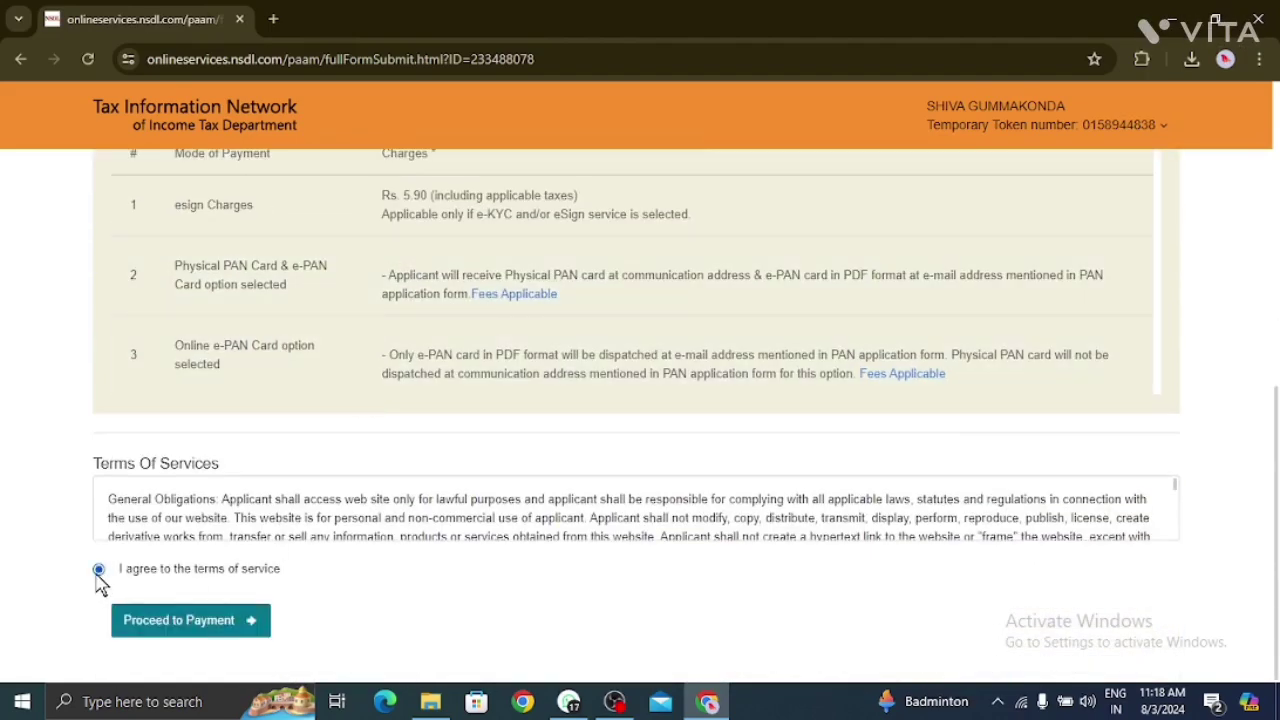
left_click(217, 626)
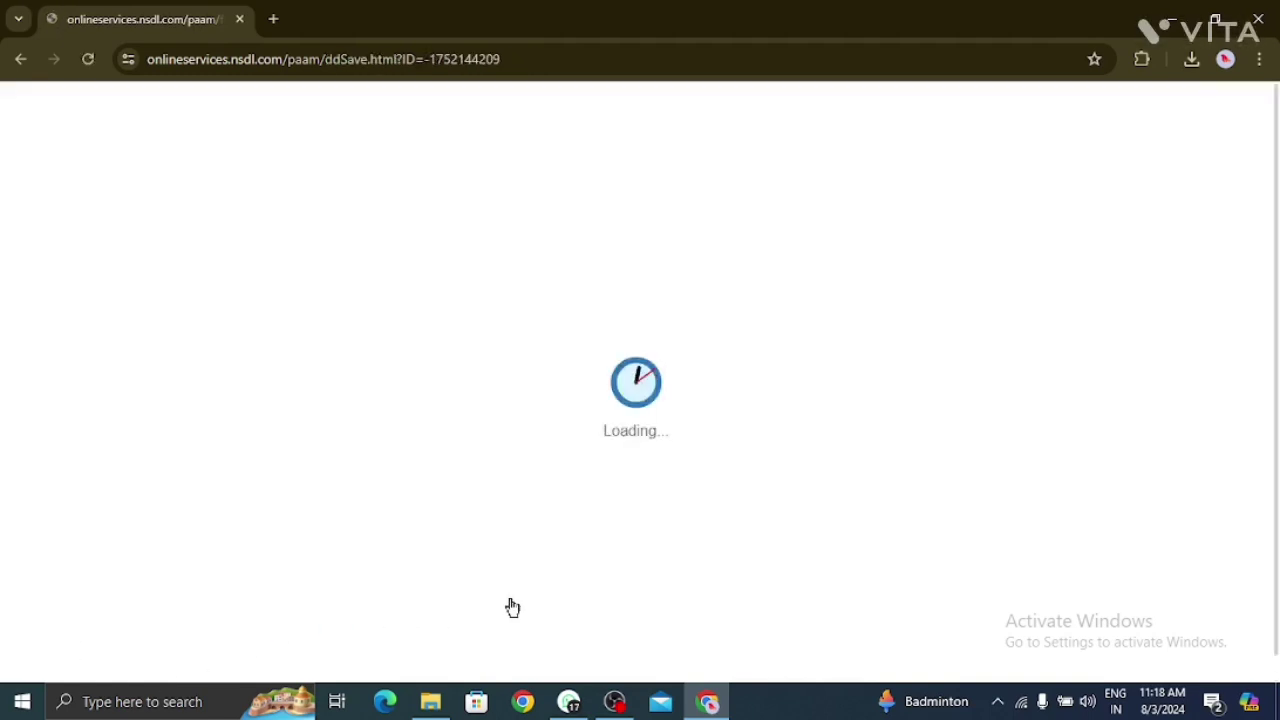
scroll(463, 461, "down", 1)
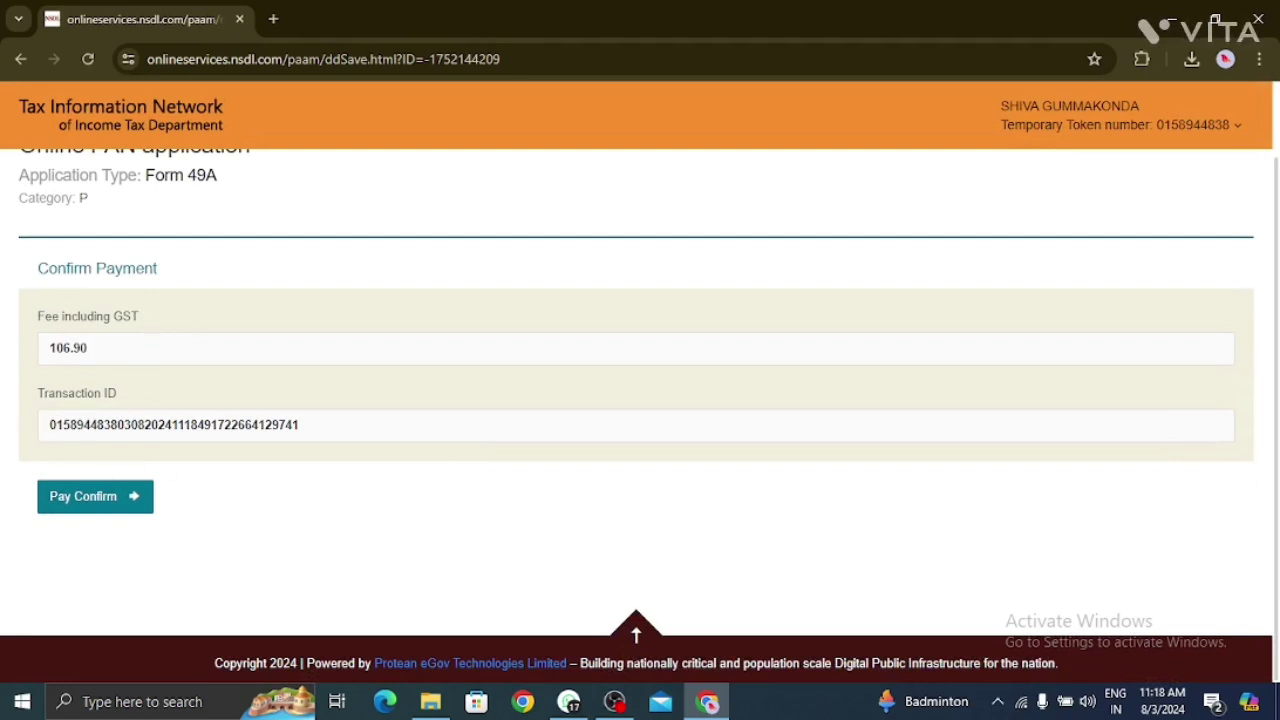
Step: Confirm the application fee payment and pay it by QR with BHIM UPI
left_click(96, 505)
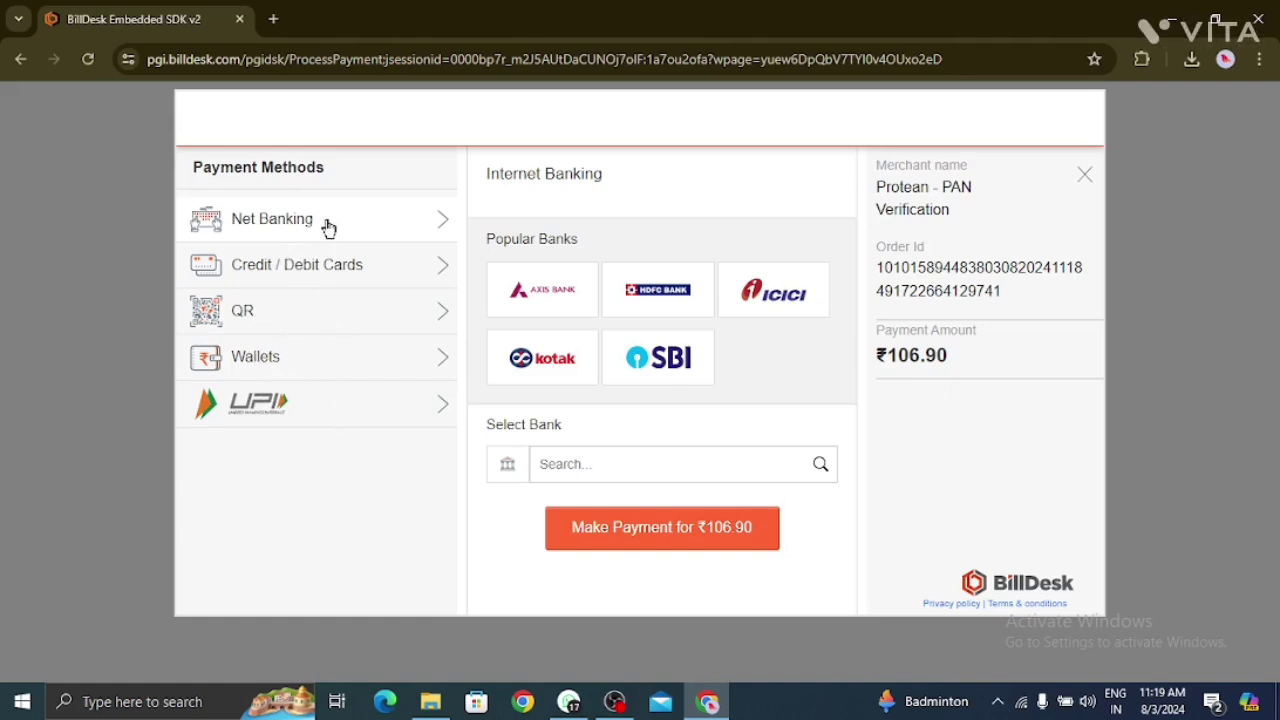
left_click(284, 328)
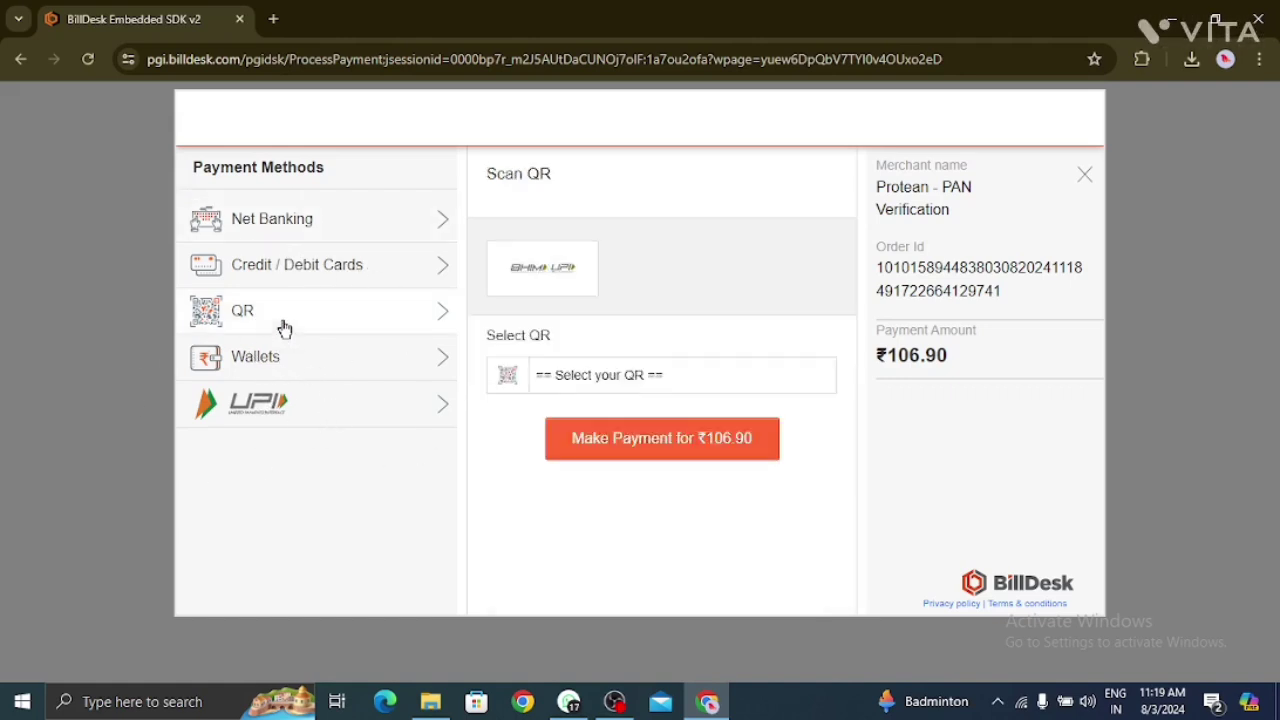
left_click(542, 282)
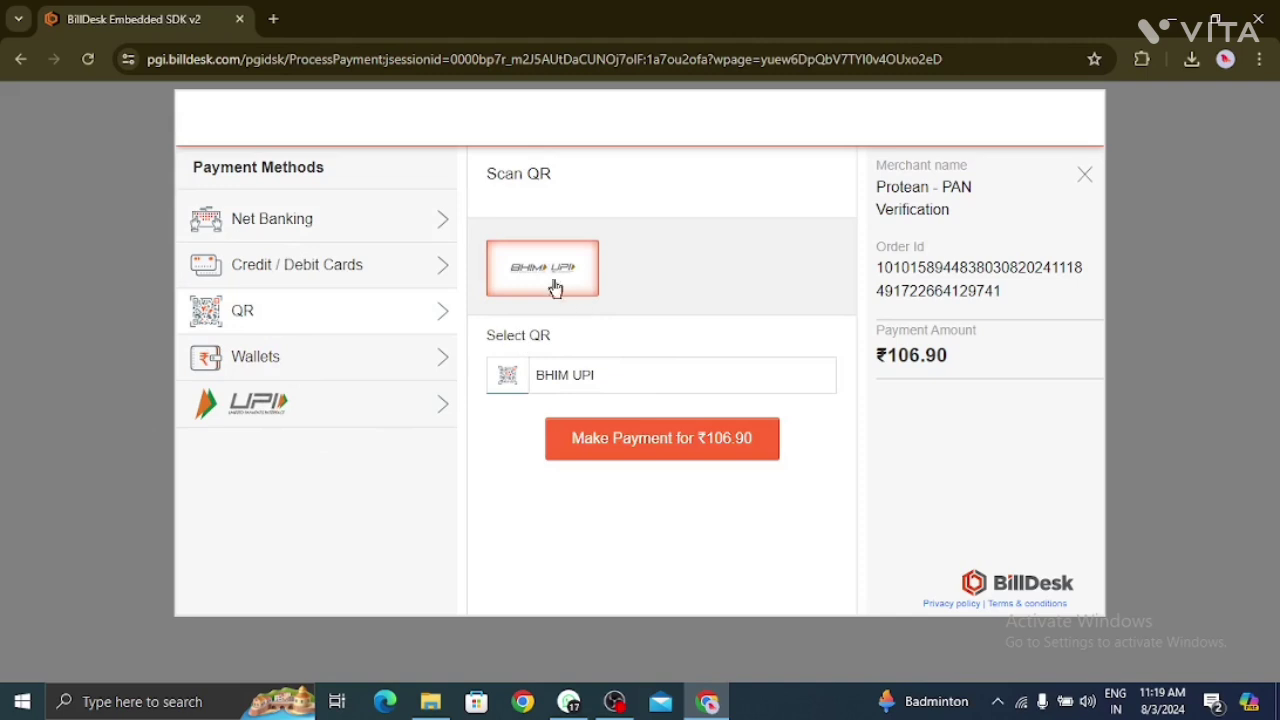
left_click(665, 445)
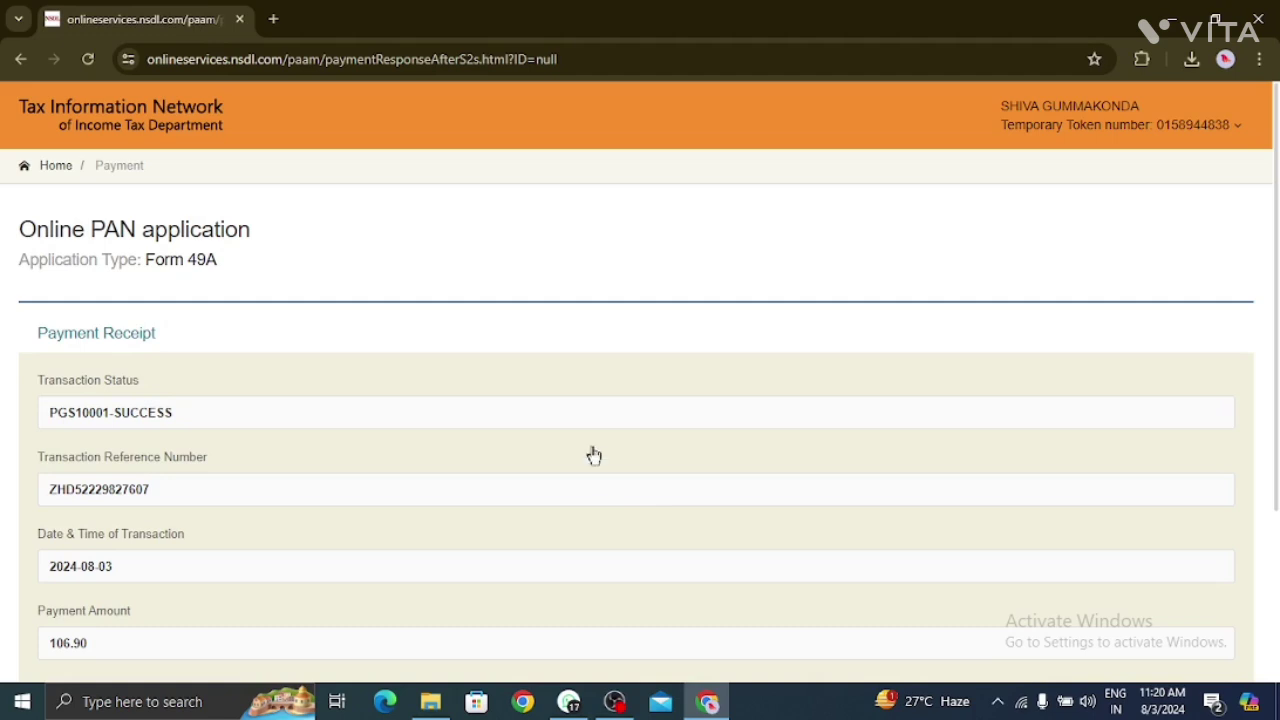
Step: Continue from the payment receipt, consent to the use of the Aadhaar details for e-signing, and authenticate the Aadhaar
scroll(560, 455, "down", 3)
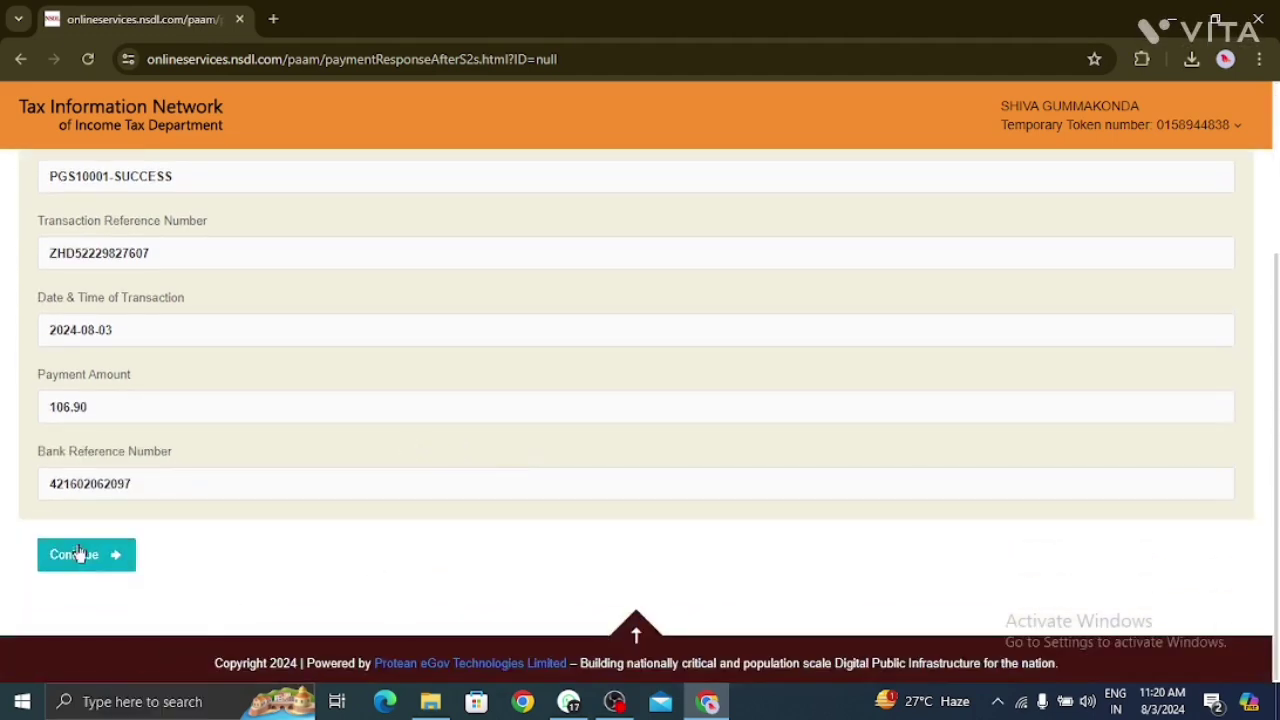
left_click(97, 562)
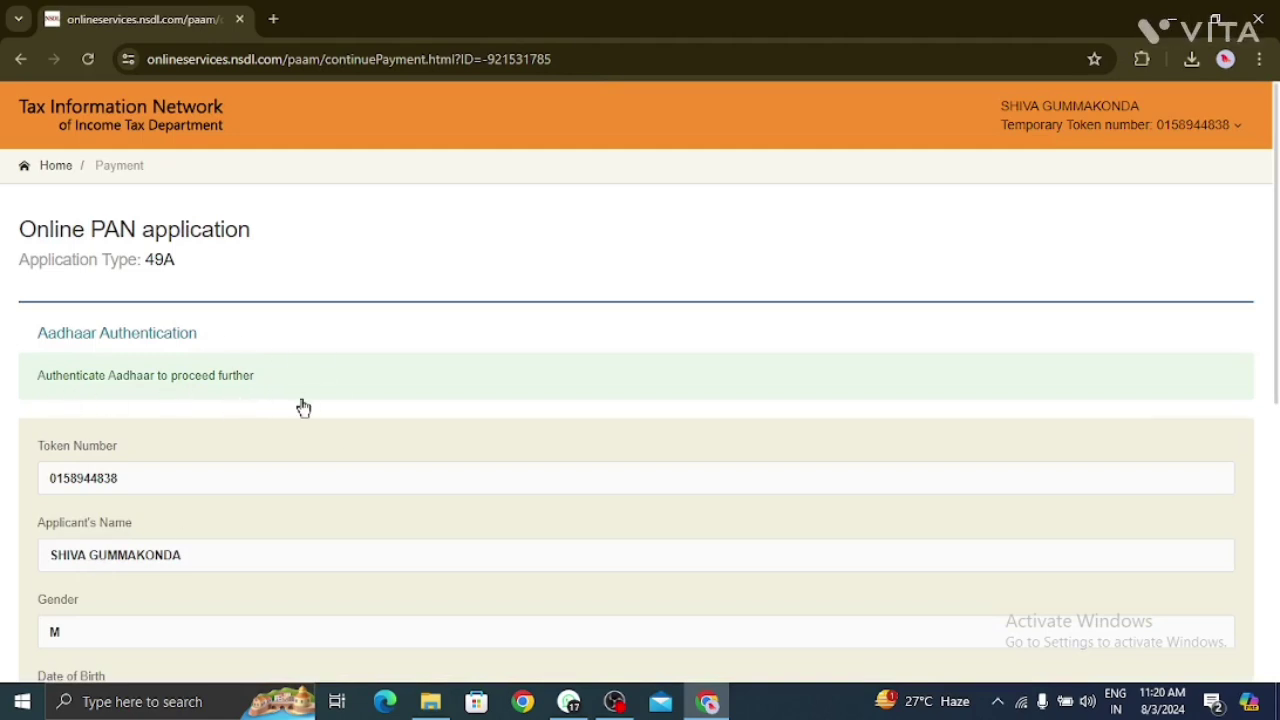
scroll(303, 407, "down", 4)
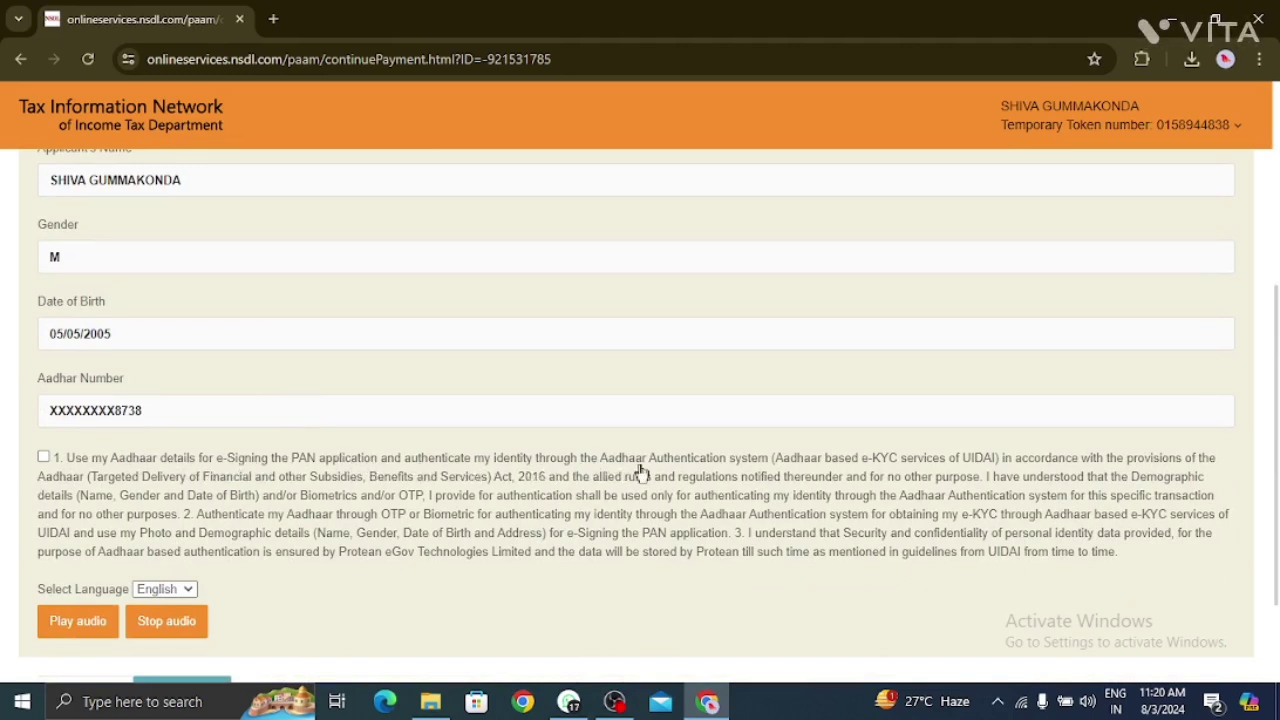
left_click(44, 457)
scroll(243, 462, "down", 2)
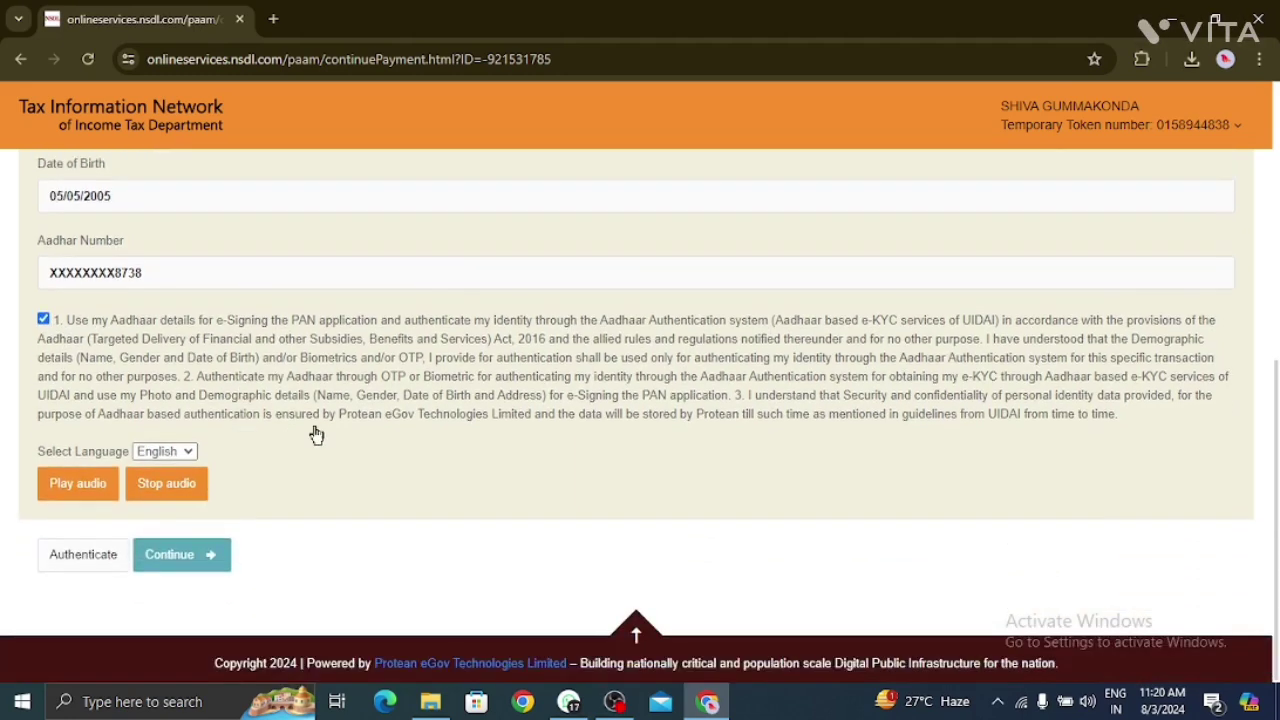
left_click(76, 563)
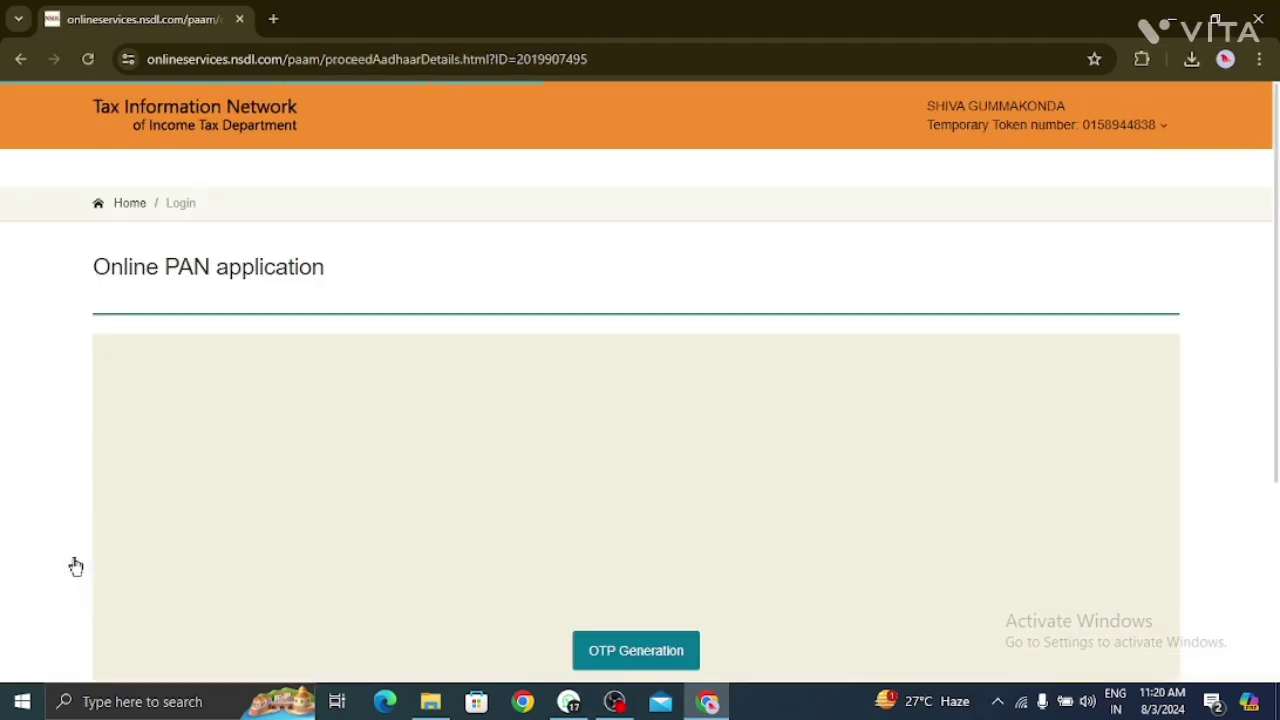
Step: Generate the Aadhaar OTP, enter the received code in the OTP field, and submit it for verification
scroll(500, 451, "down", 3)
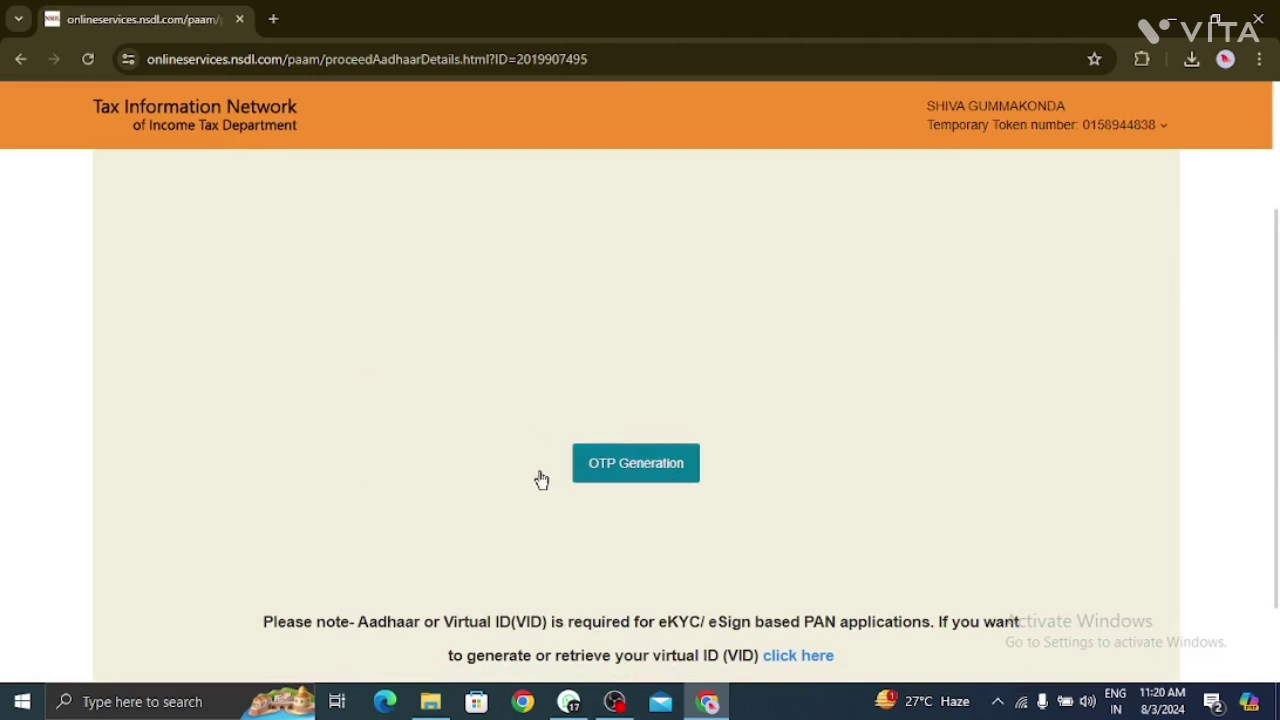
scroll(500, 455, "down", 1)
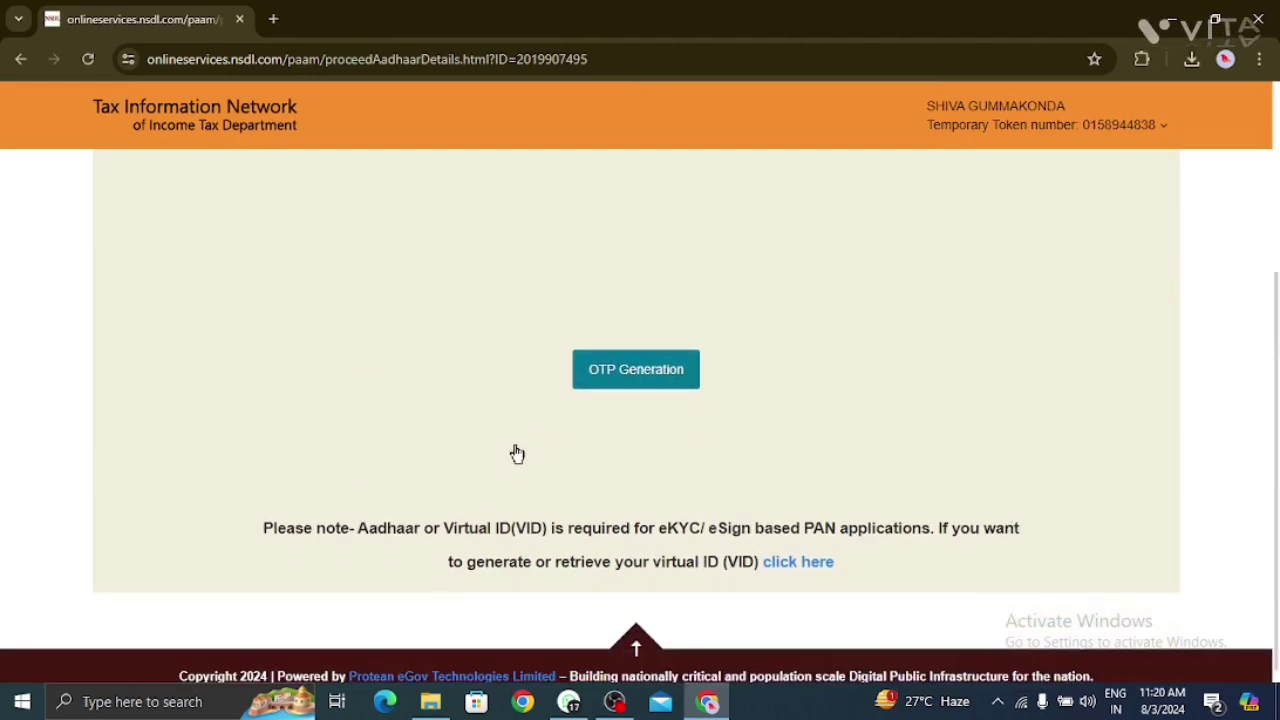
left_click(655, 373)
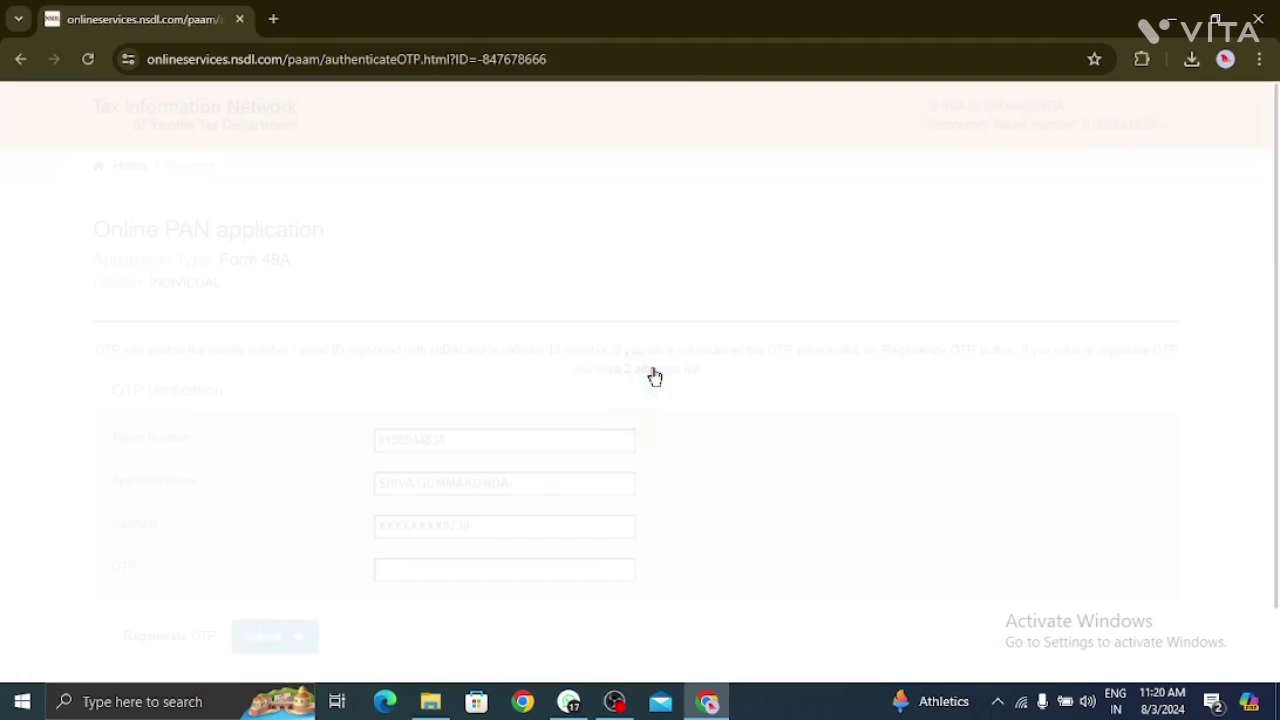
scroll(271, 354, "down", 1)
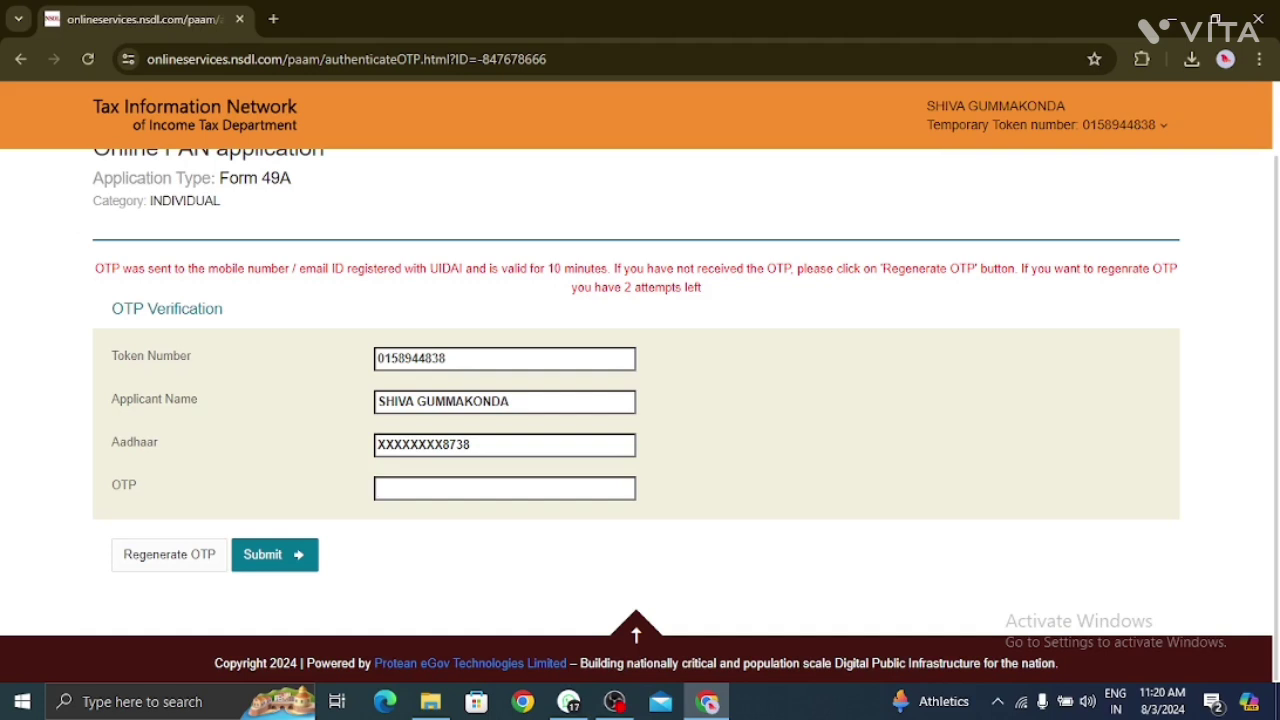
left_click(430, 489)
left_click(280, 566)
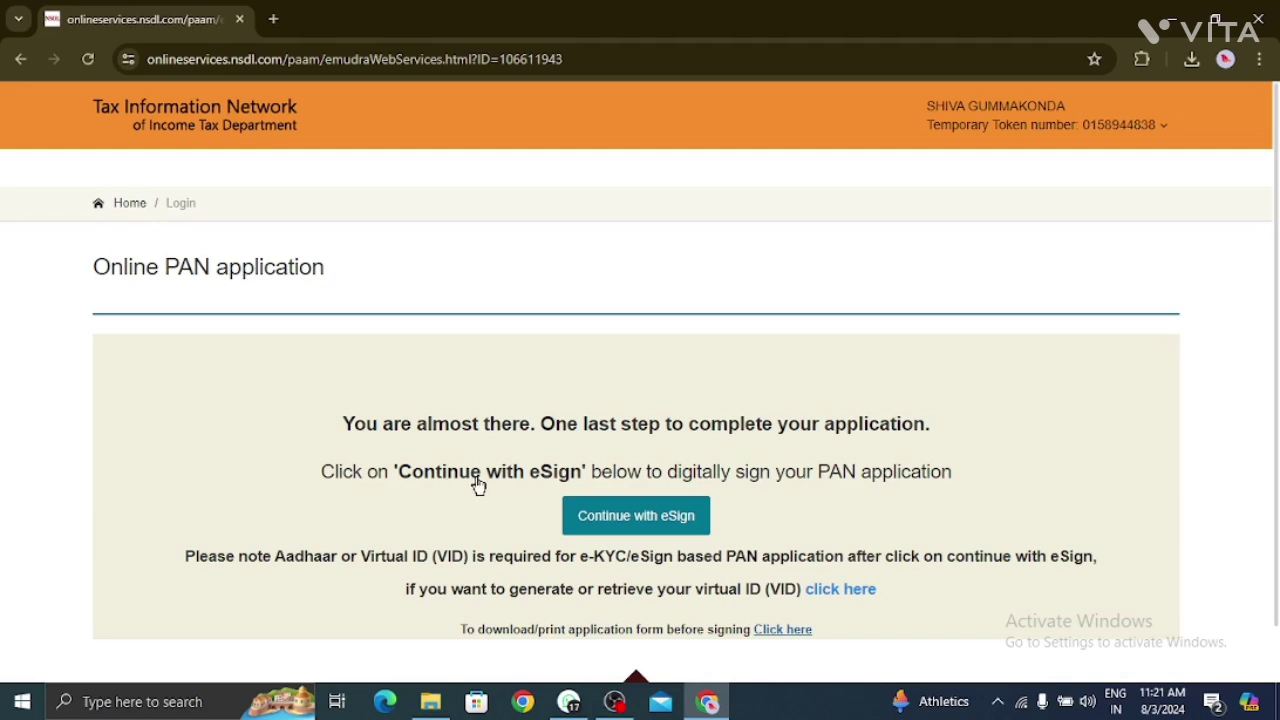
Step: Proceed with eSign, authorize Protean, enter the applicant's Aadhaar number, and verify the OTP to digitally sign the application
scroll(715, 476, "down", 1)
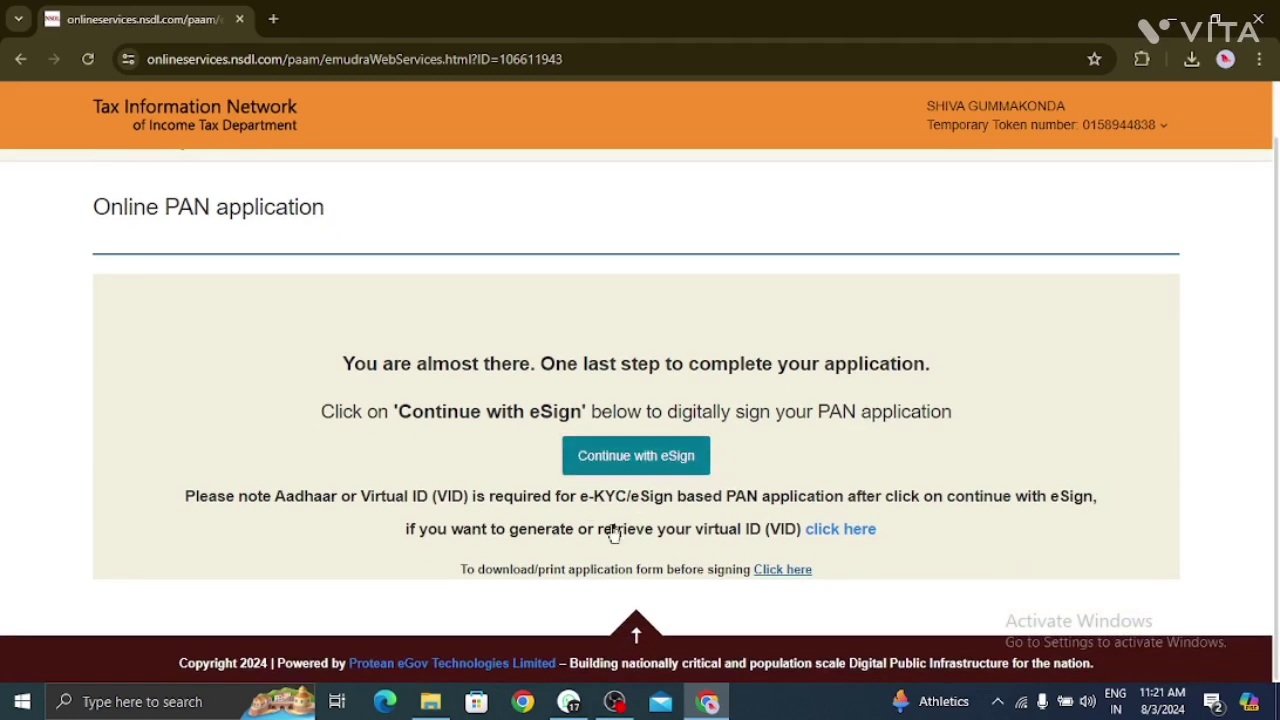
left_click(643, 463)
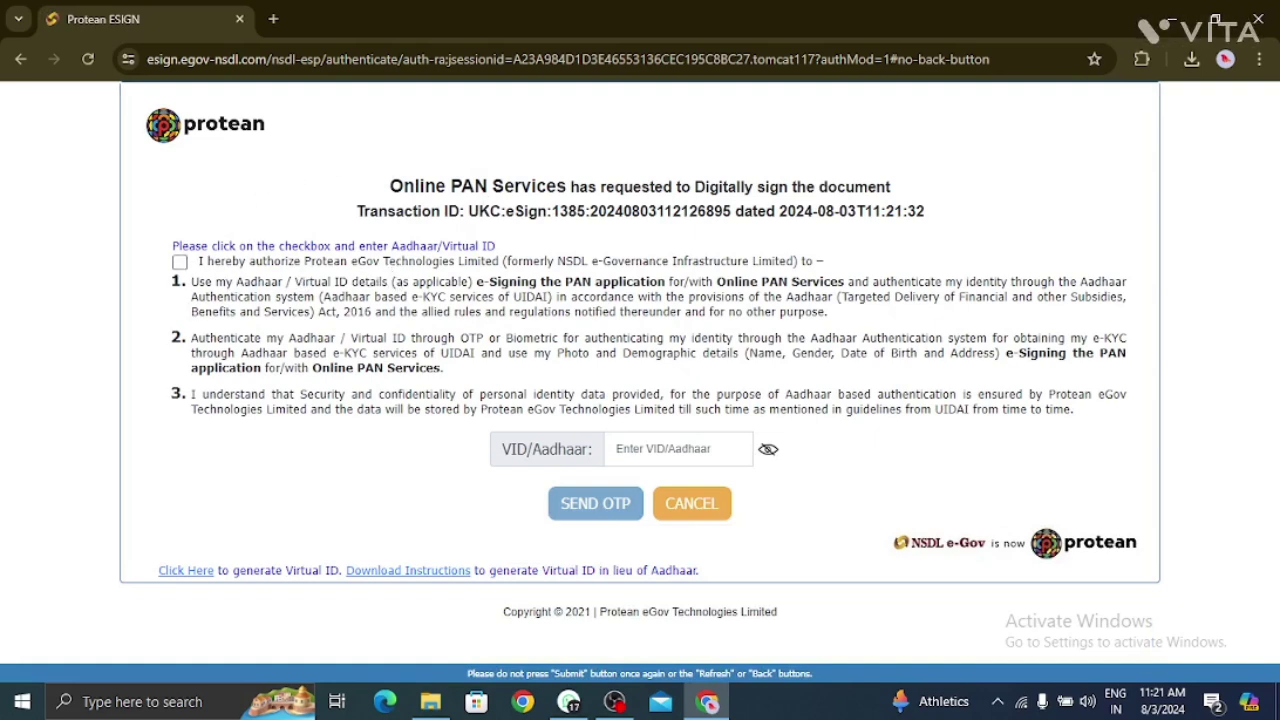
left_click(179, 262)
left_click(660, 449)
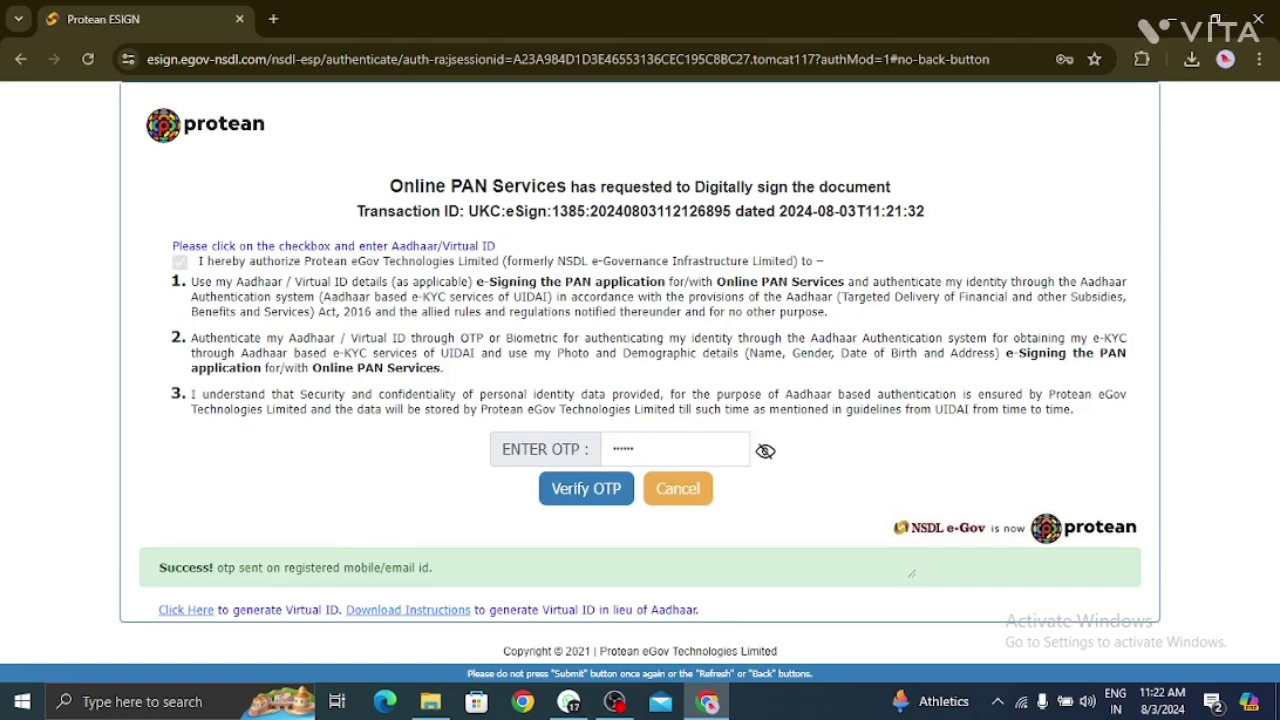
left_click(603, 488)
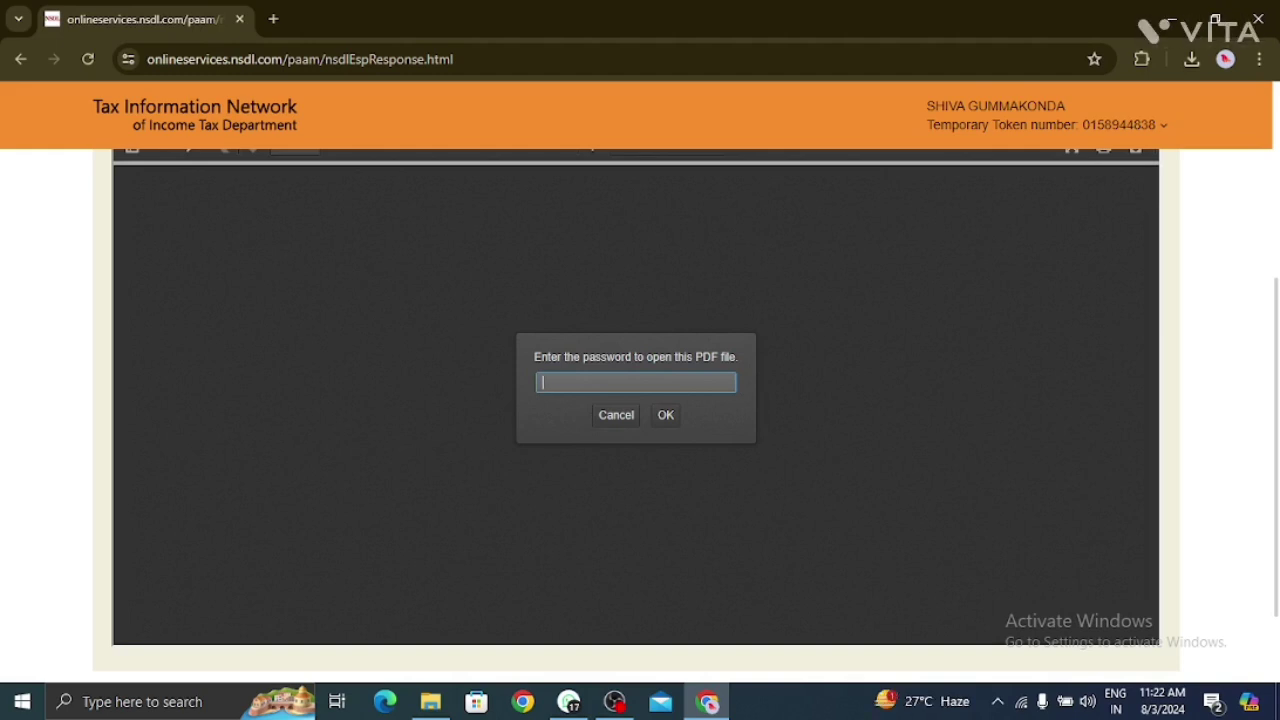
Step: Open the signed PAN application PDF by entering its password
type("********")
left_click(669, 417)
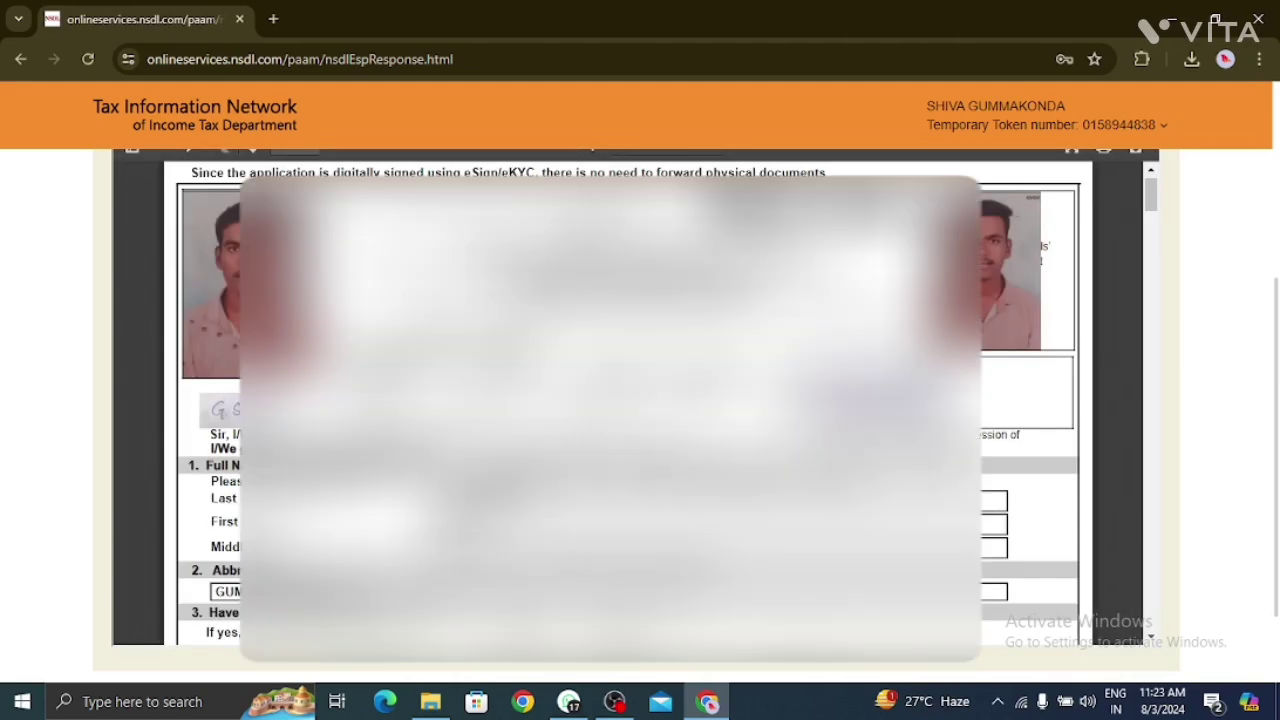